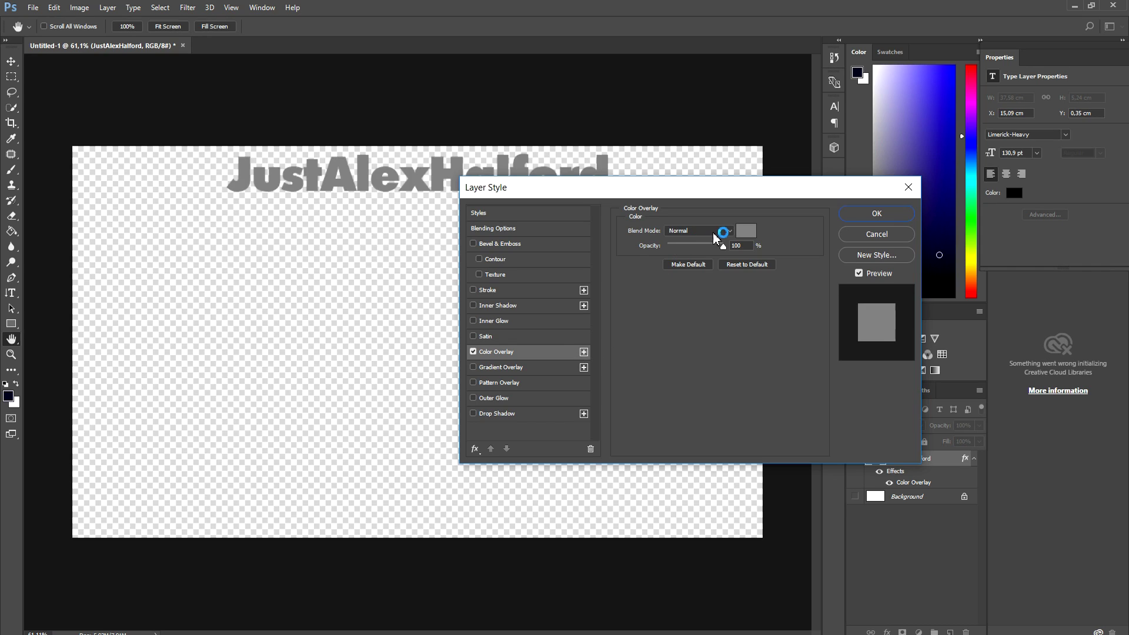
# Step: Set the text's Color Overlay to a vivid blue (#1e00ff)
pyautogui.click(746, 231)
pyautogui.click(845, 212)
pyautogui.click(870, 219)
pyautogui.moveTo(845, 203); pyautogui.dragTo(945, 160)
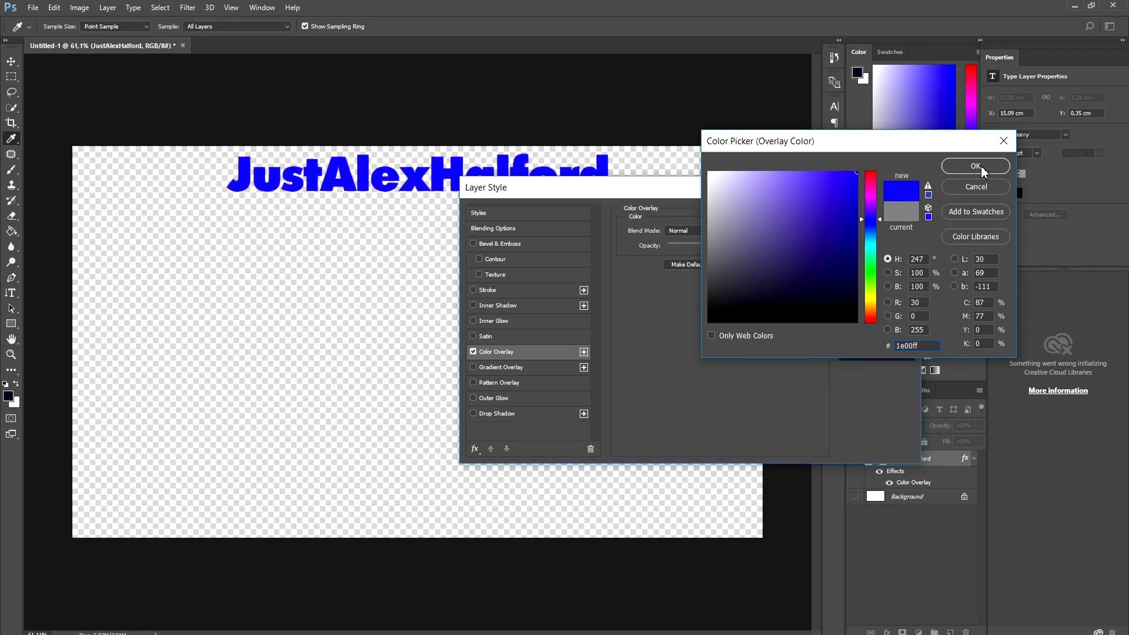
pyautogui.click(975, 166)
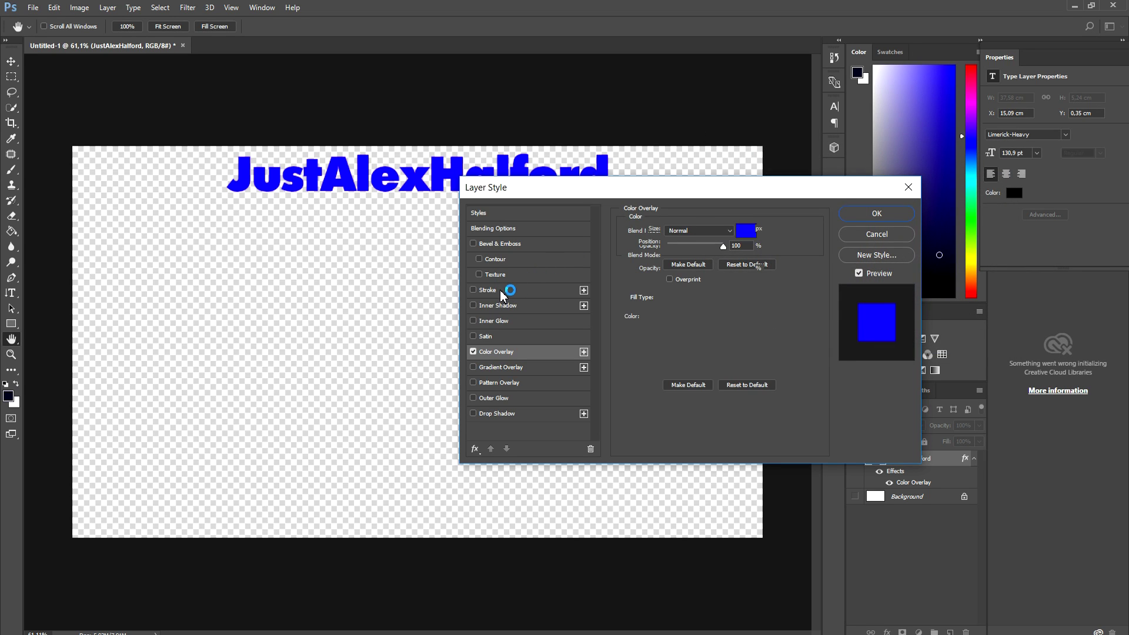
# Step: Add a 6 px black (000000) stroke, outer glow and drop shadow, then apply the style
pyautogui.moveTo(668, 231); pyautogui.dragTo(672, 232)
pyautogui.click(644, 320)
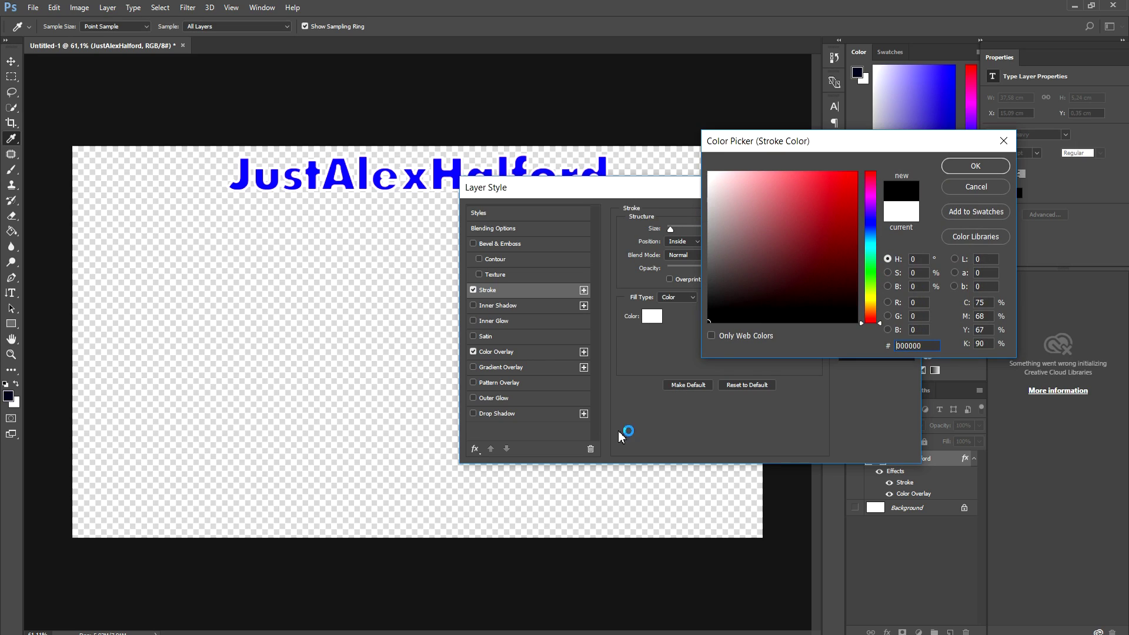
pyautogui.write('000000')
pyautogui.click(975, 167)
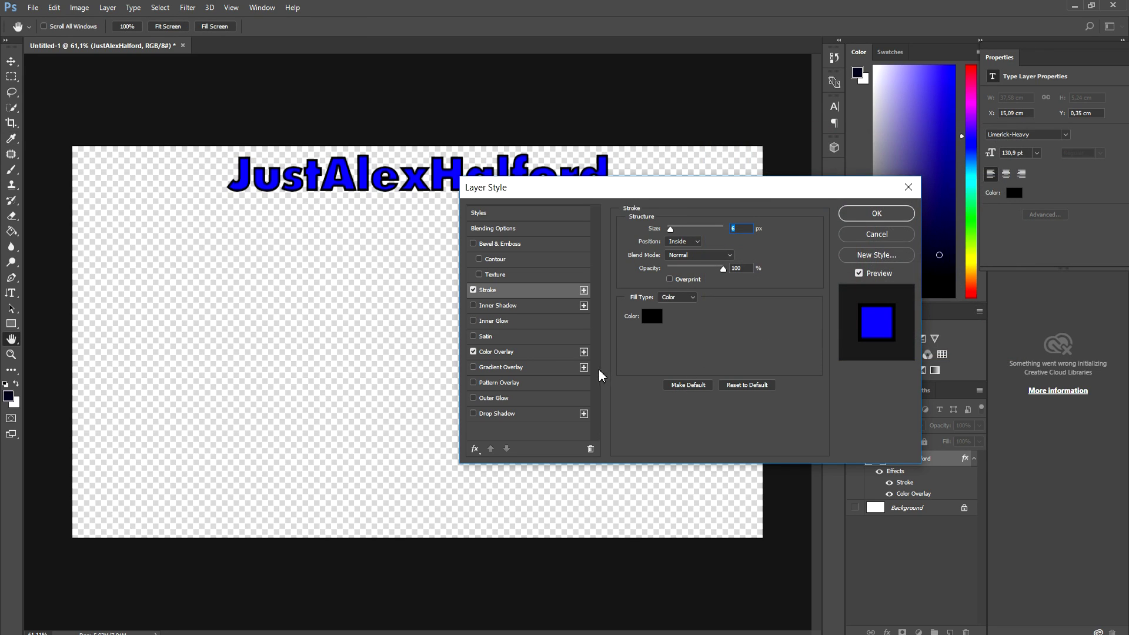
pyautogui.click(507, 402)
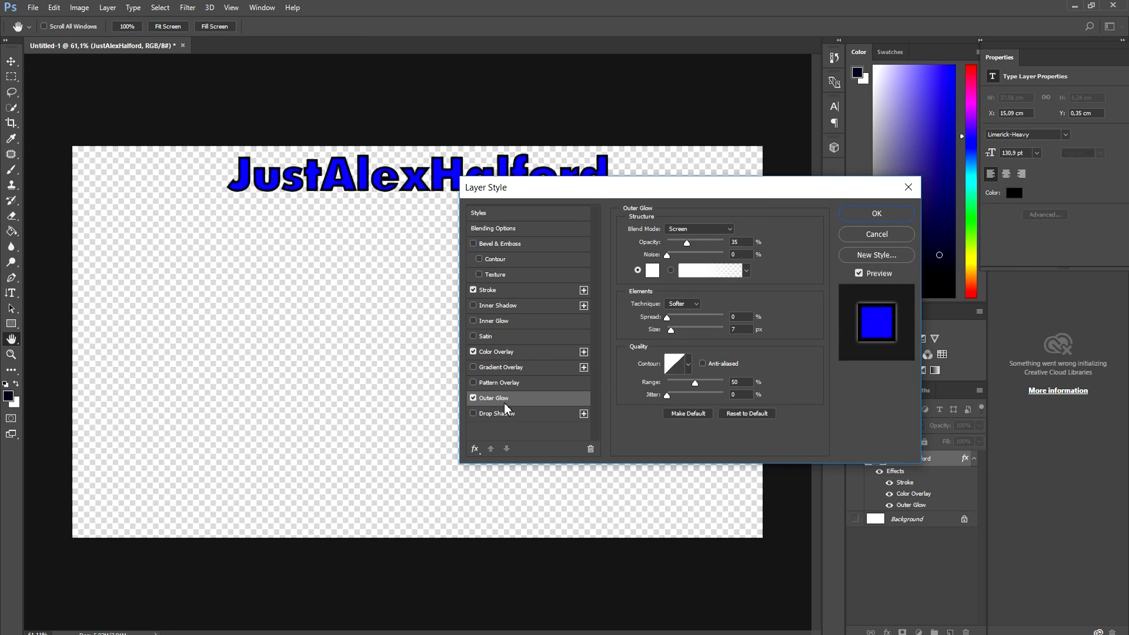
pyautogui.click(501, 419)
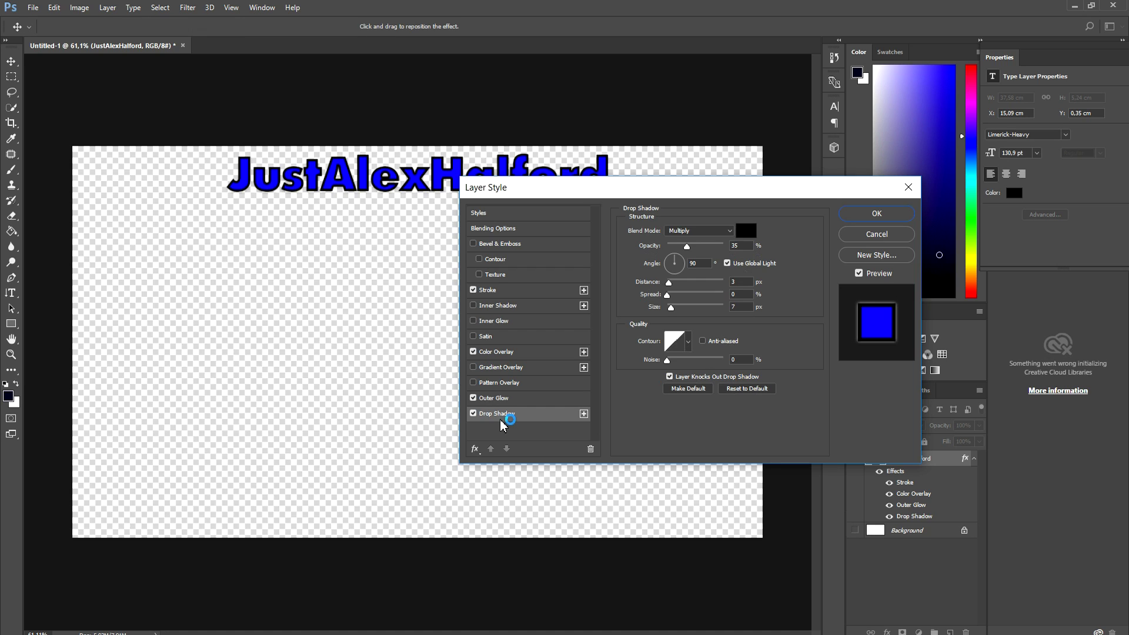
pyautogui.click(876, 214)
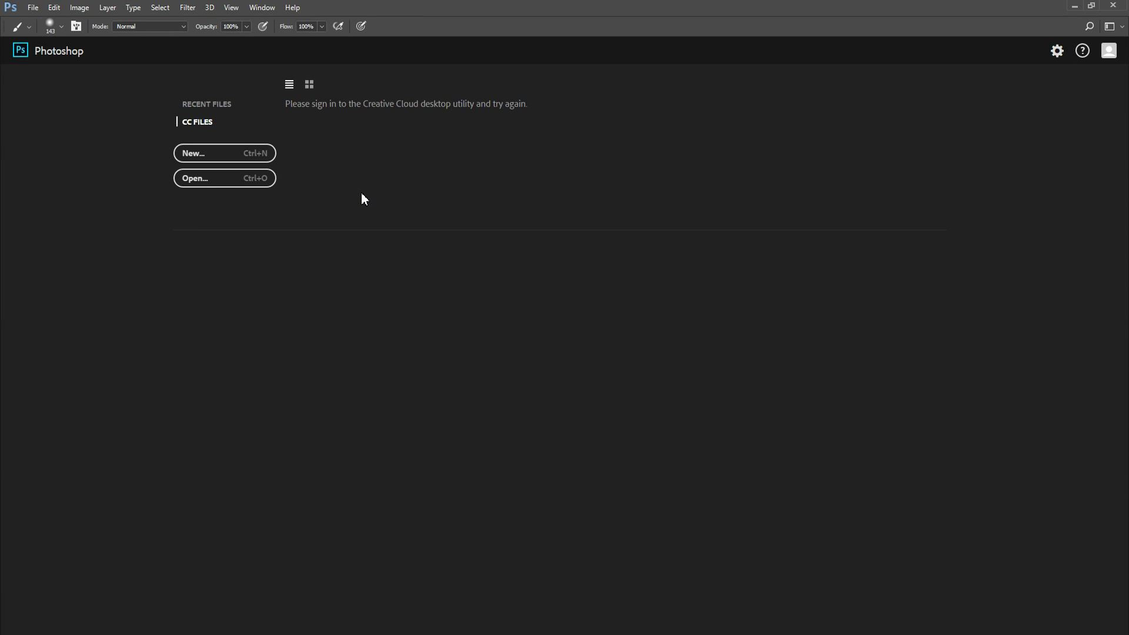
# Step: Create a new 1920 × 1080 px document at 72 ppi with a white background
pyautogui.click(37, 11)
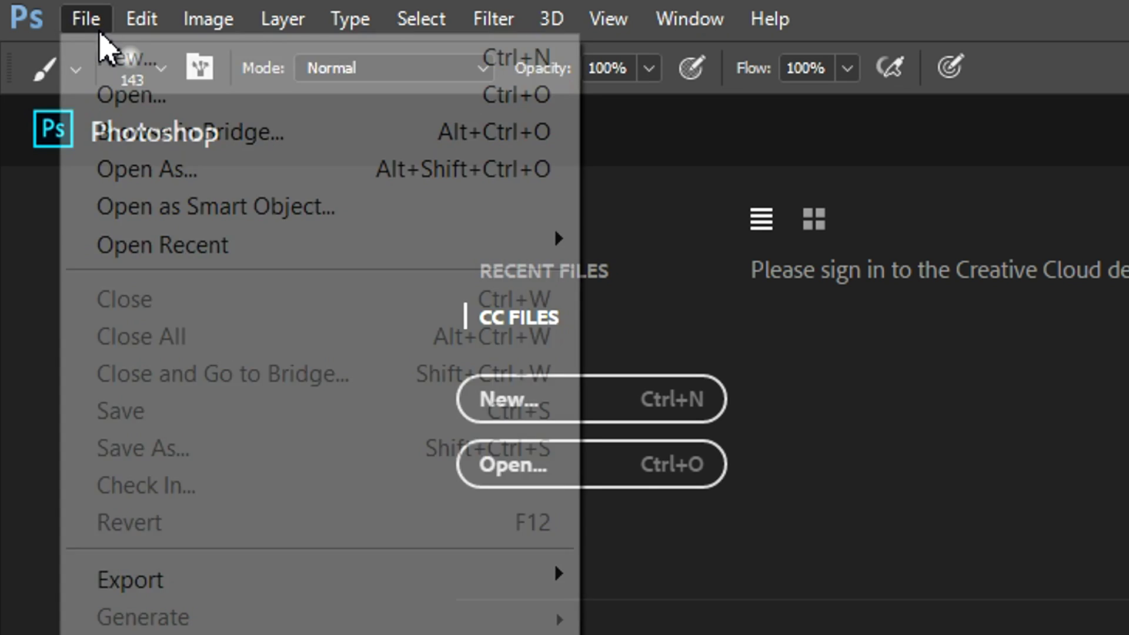
pyautogui.click(975, 313)
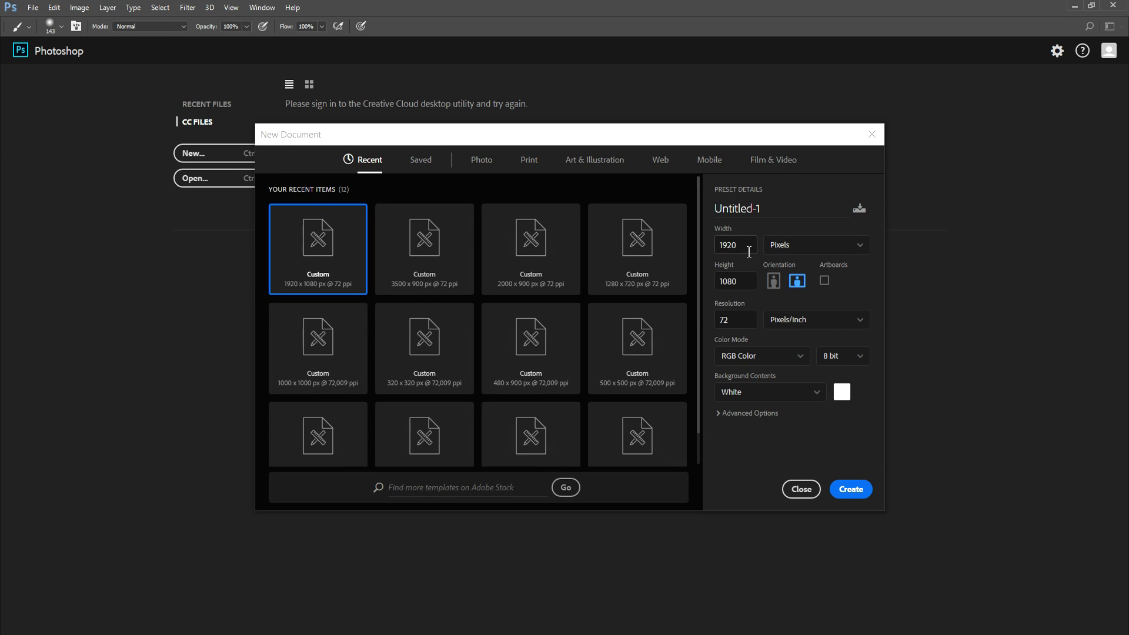
pyautogui.click(749, 248)
pyautogui.write('1920')
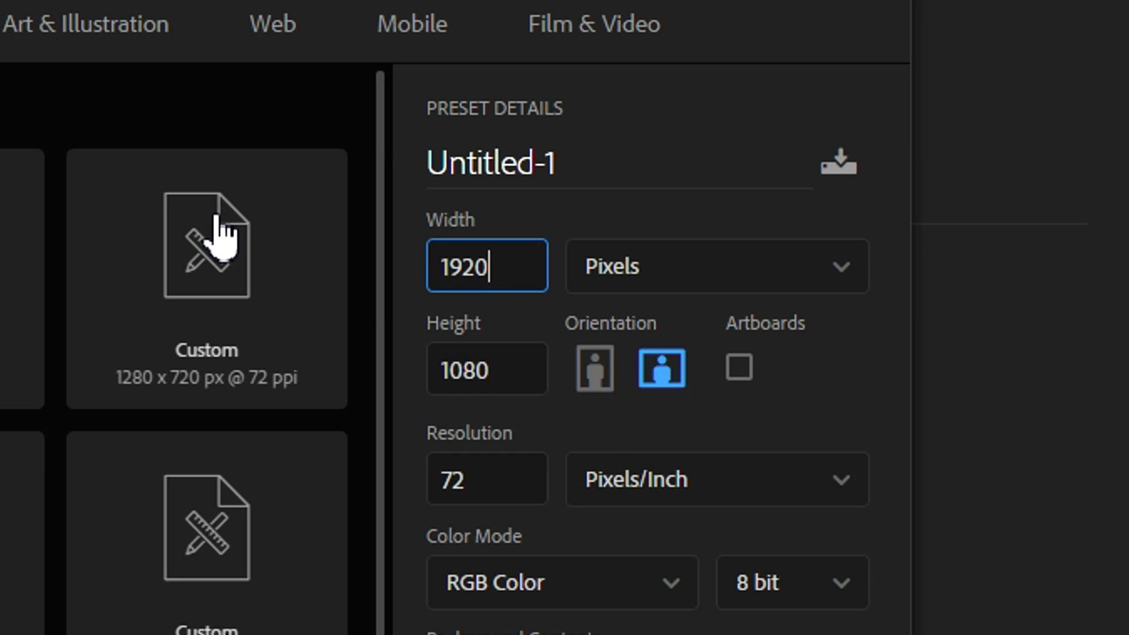
pyautogui.press('Tab')
pyautogui.write('1080')
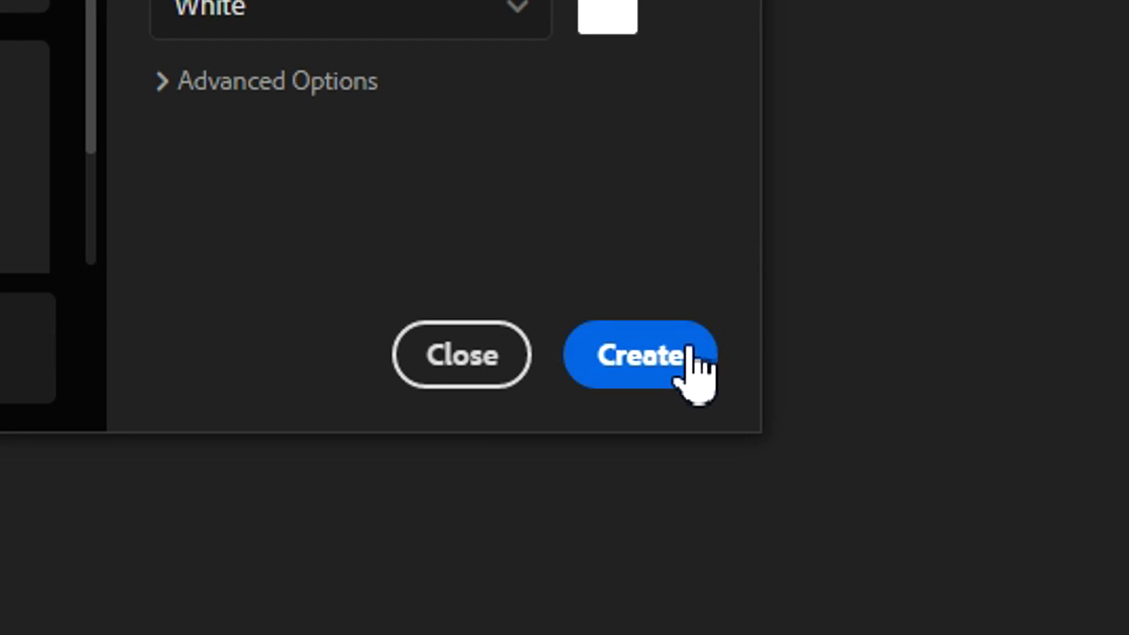
pyautogui.click(650, 376)
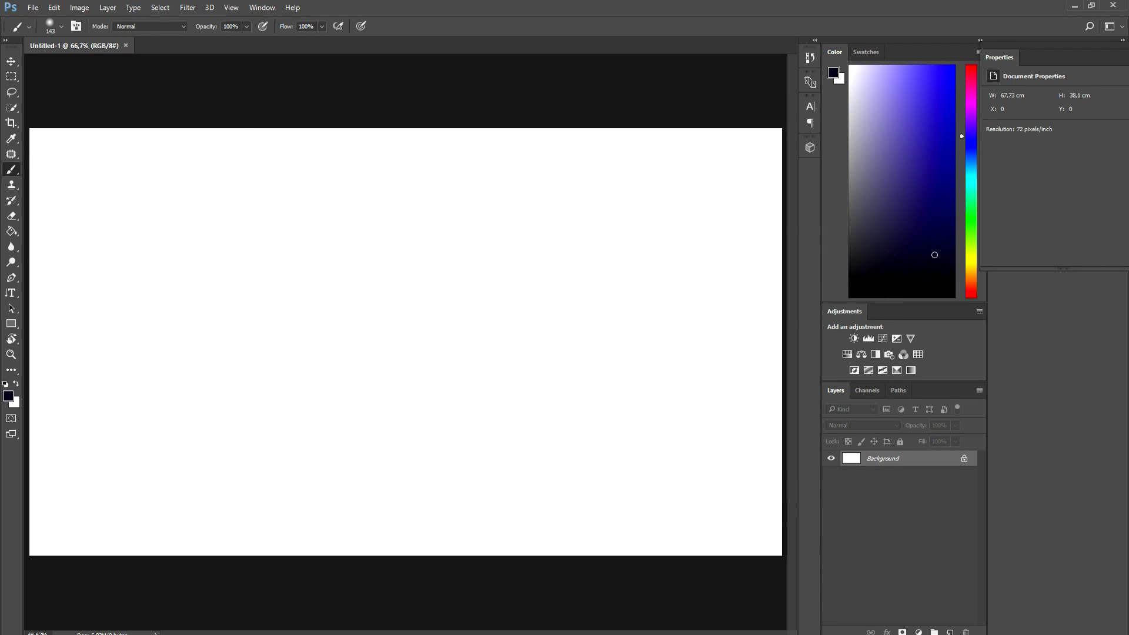
# Step: Start a horizontal text layer mid-canvas and set its size to 100 pt
pyautogui.moveTo(822, 93); pyautogui.dragTo(903, 101)
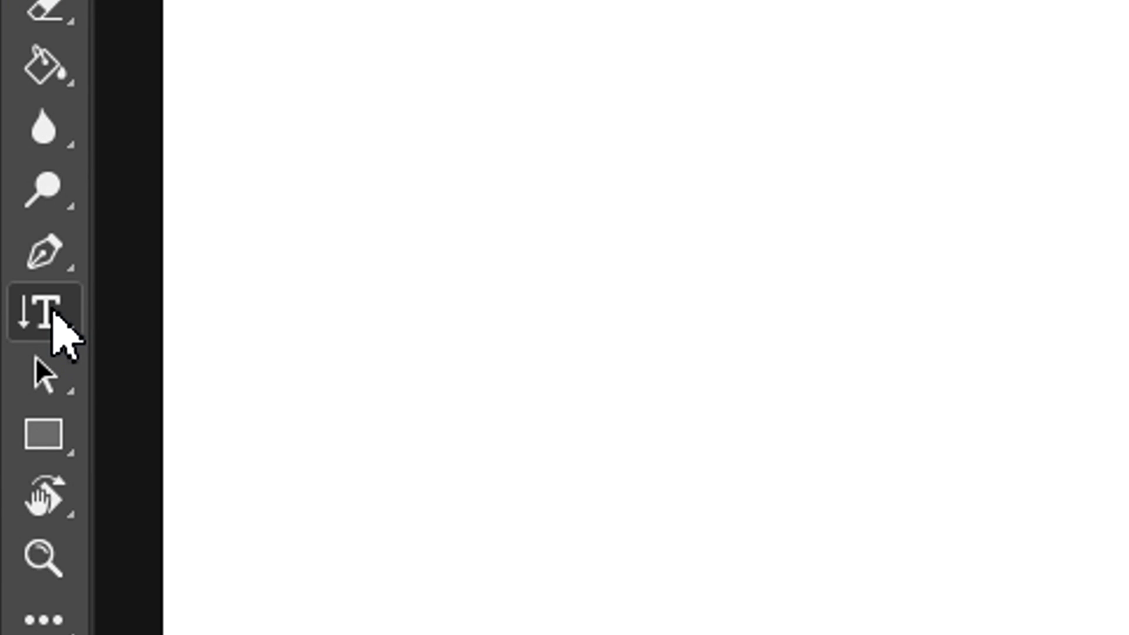
pyautogui.click(52, 311)
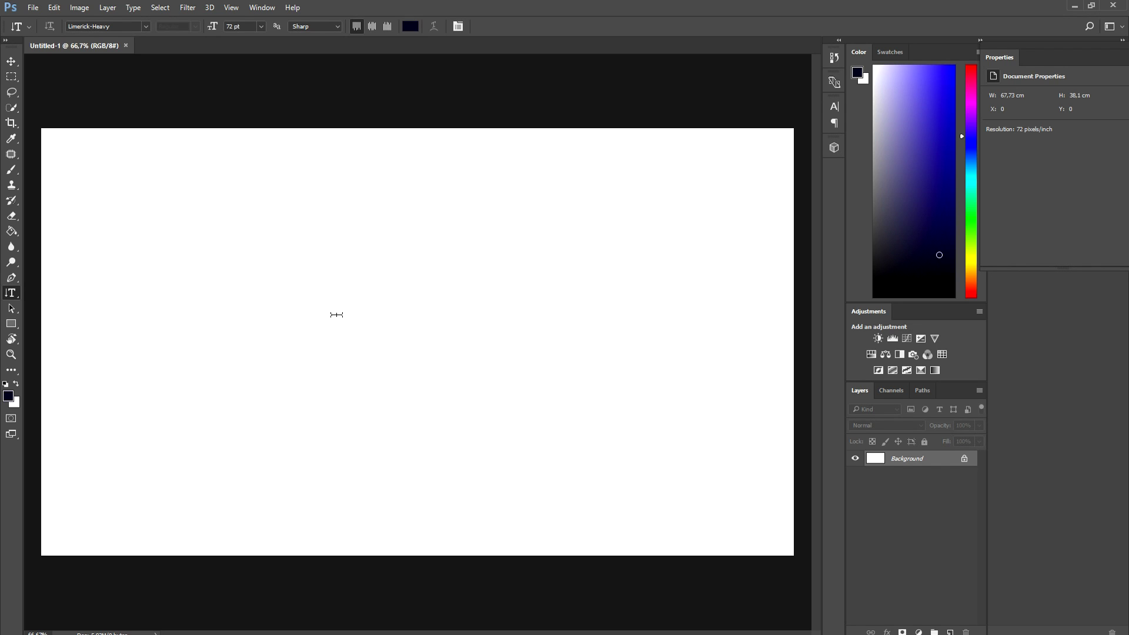
pyautogui.click(336, 315)
pyautogui.click(51, 27)
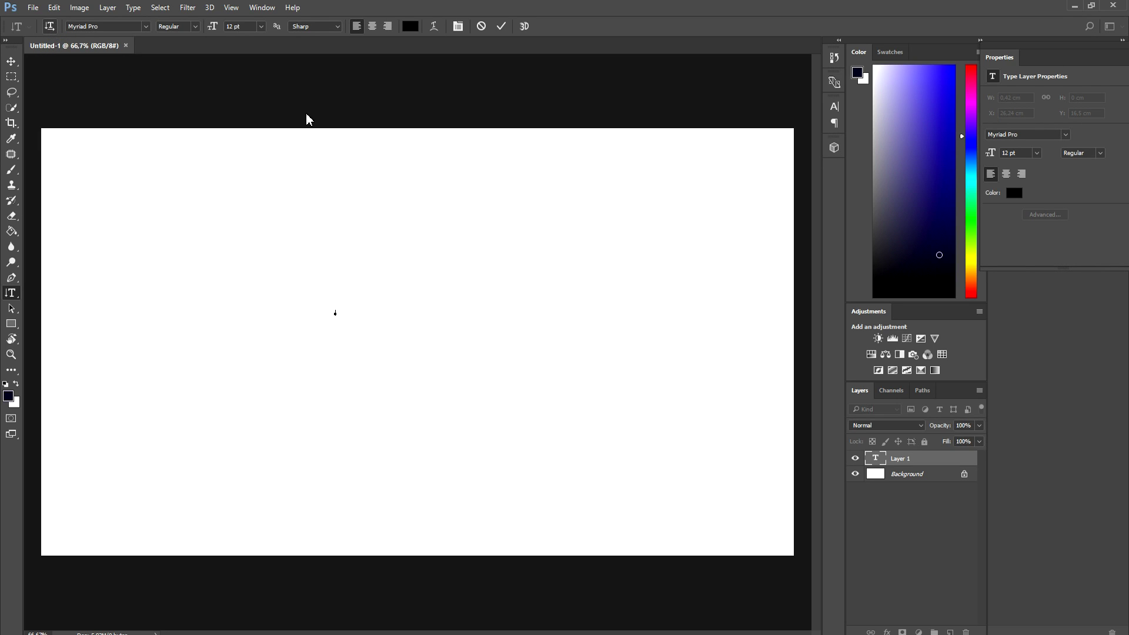
pyautogui.write('JustAl')
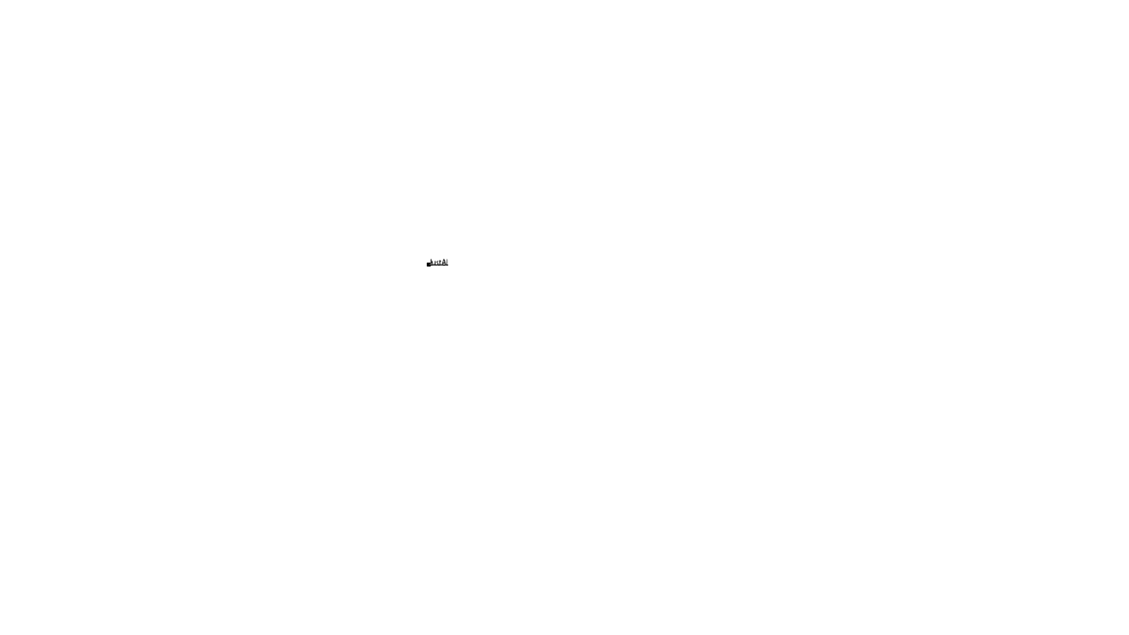
pyautogui.doubleClick(444, 263)
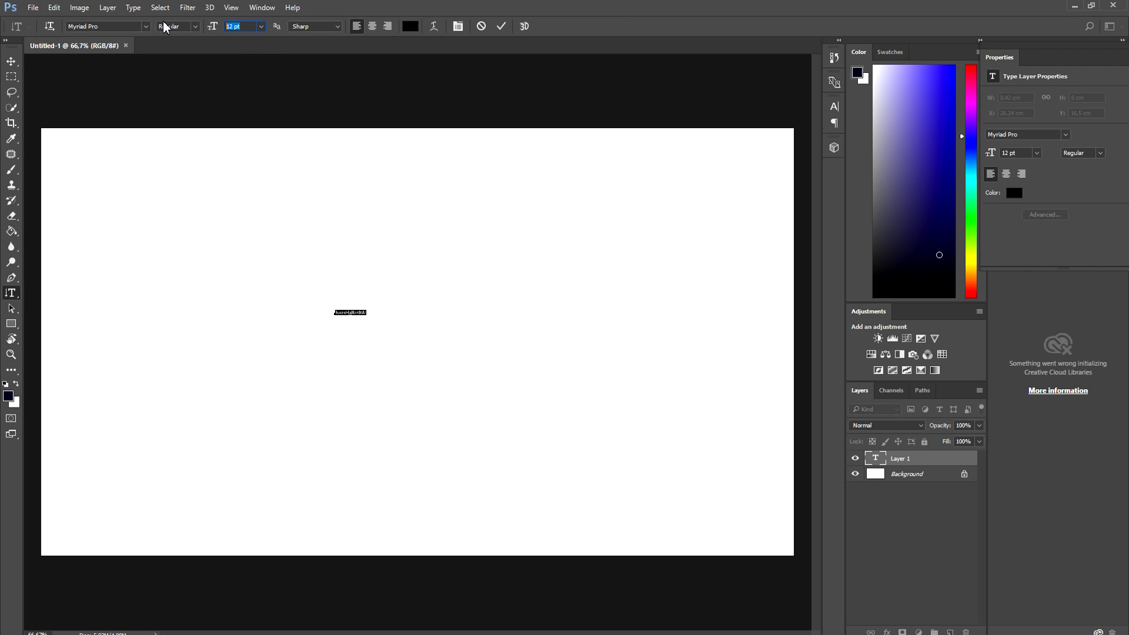
pyautogui.write('100')
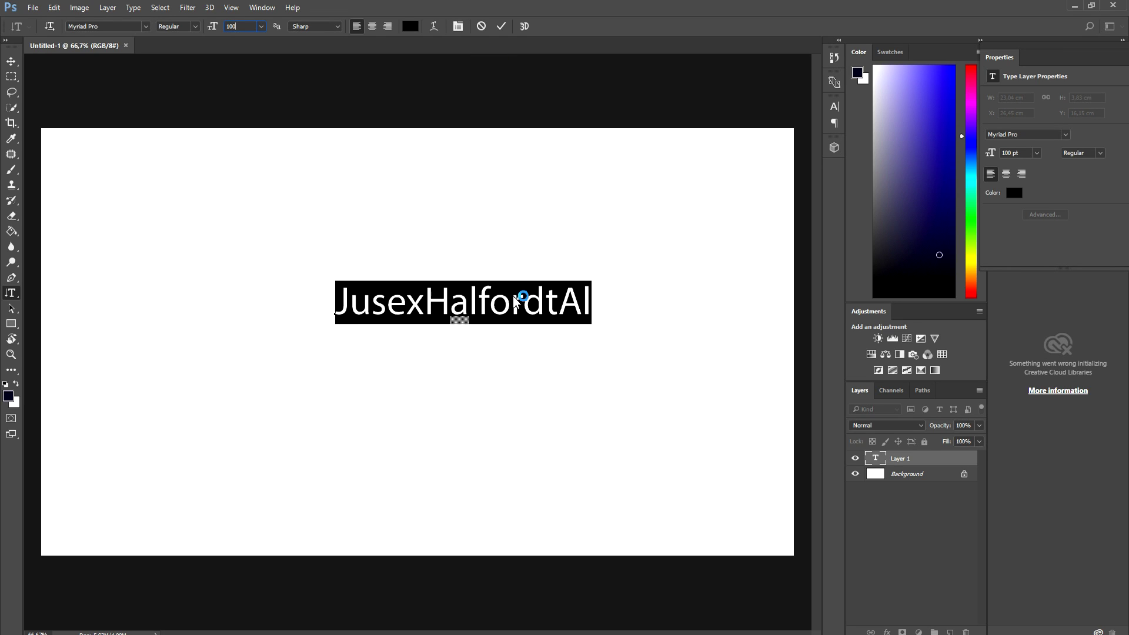
pyautogui.click(591, 307)
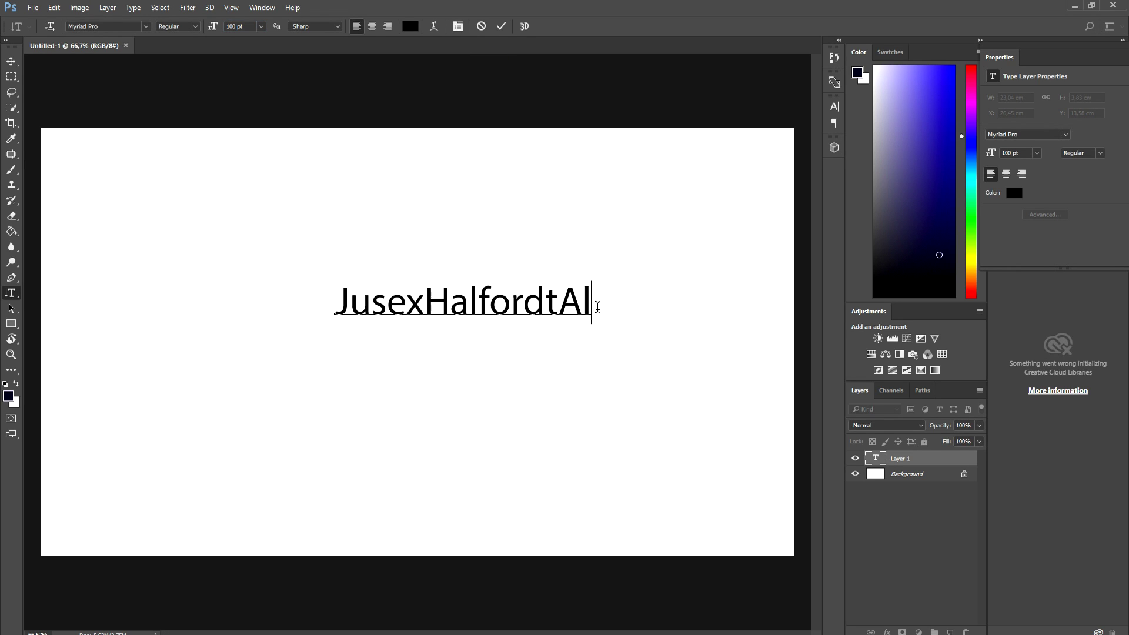
pyautogui.press('BackSpace')
pyautogui.press('BackSpace')
pyautogui.press('BackSpace')
# Step: Retype the text as 'JustAlexHalford' and commit the type layer
pyautogui.doubleClick(439, 301)
pyautogui.write('JustAlex')
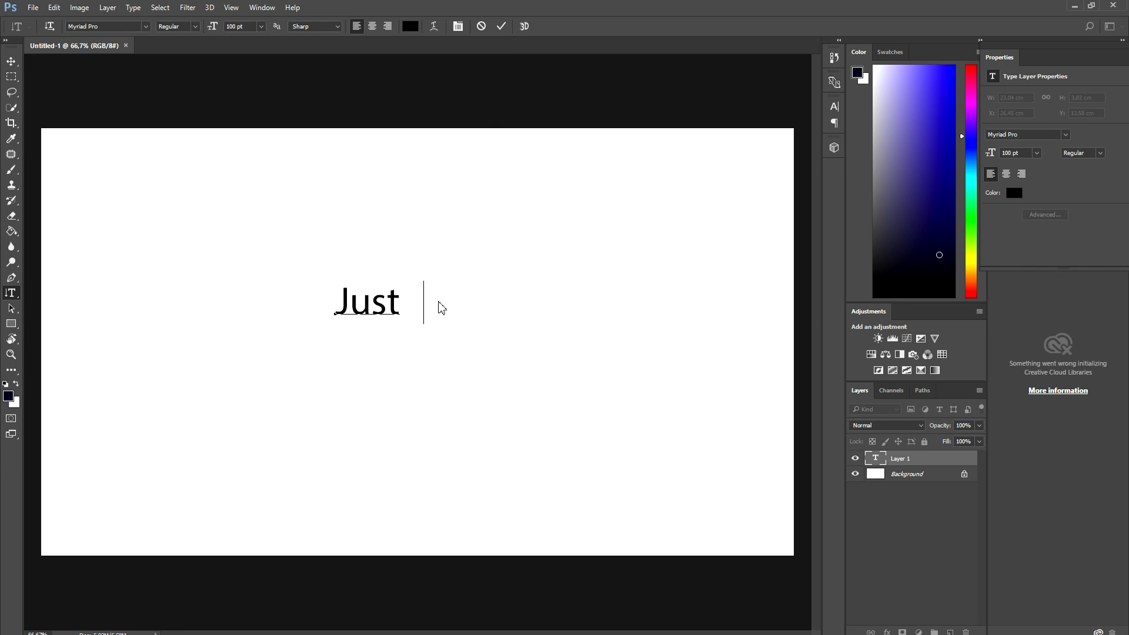
pyautogui.press('BackSpace')
pyautogui.press('BackSpace')
pyautogui.press('BackSpace')
pyautogui.write('Halford')
pyautogui.doubleClick(452, 298)
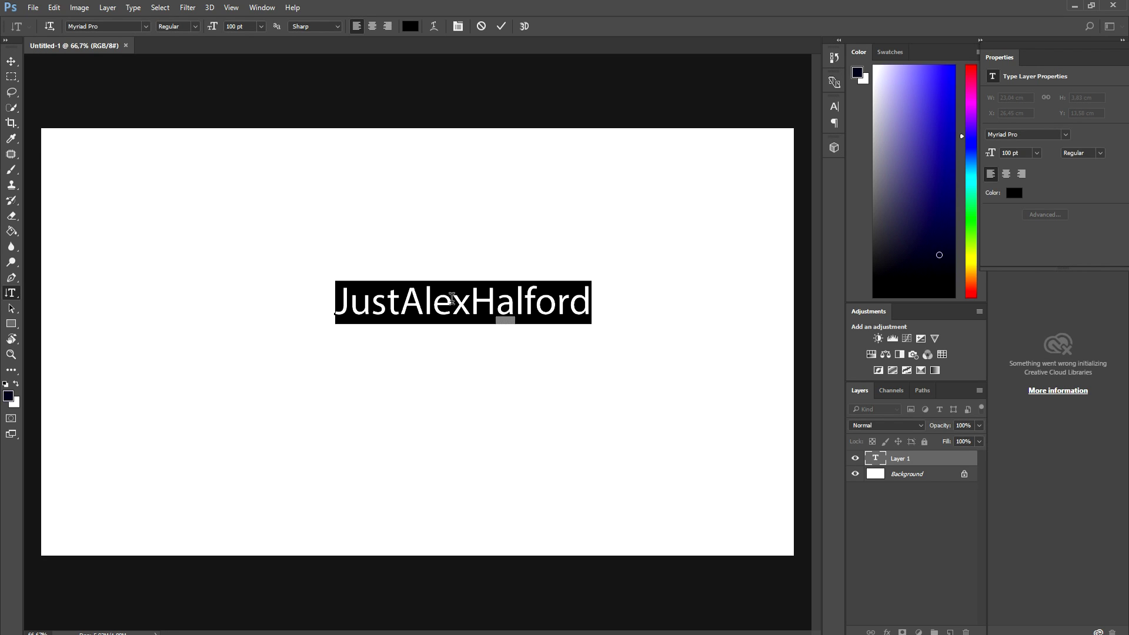
pyautogui.hotkey('ctrl', 't')
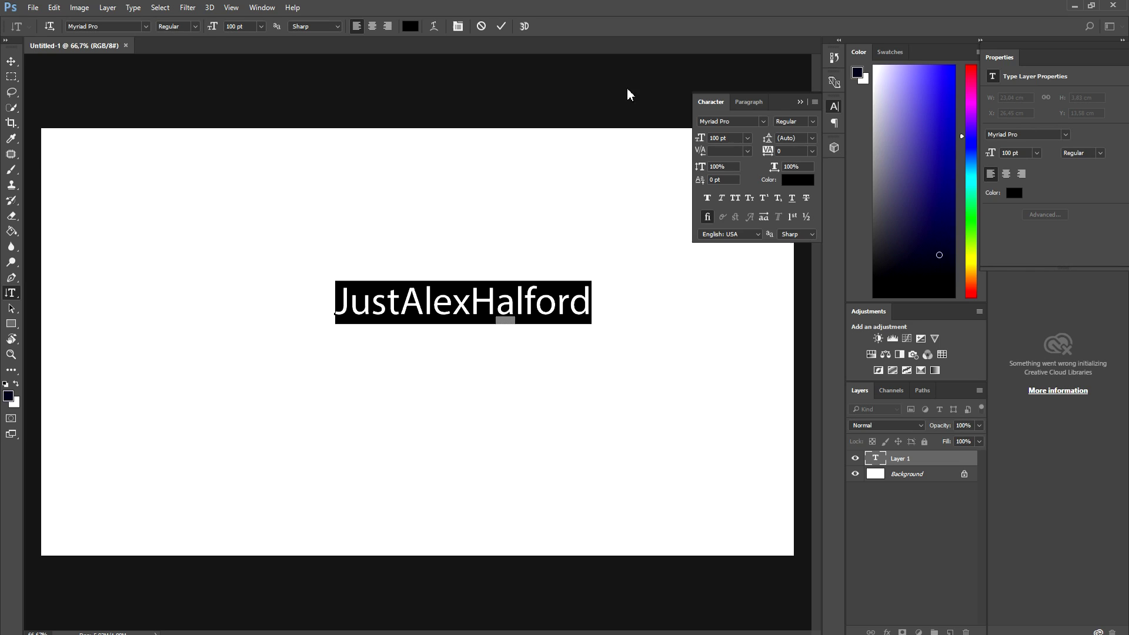
pyautogui.click(501, 27)
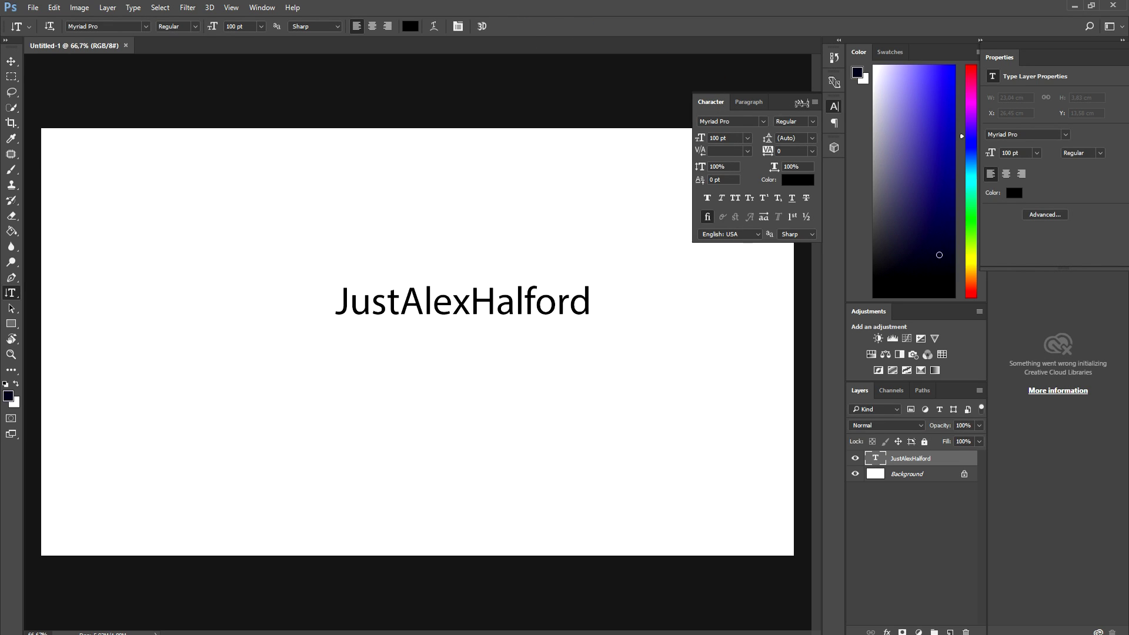
# Step: Scale the title to about 131% (130.9 pt) and move it to the top of the canvas
pyautogui.hotkey('ctrl', 't')
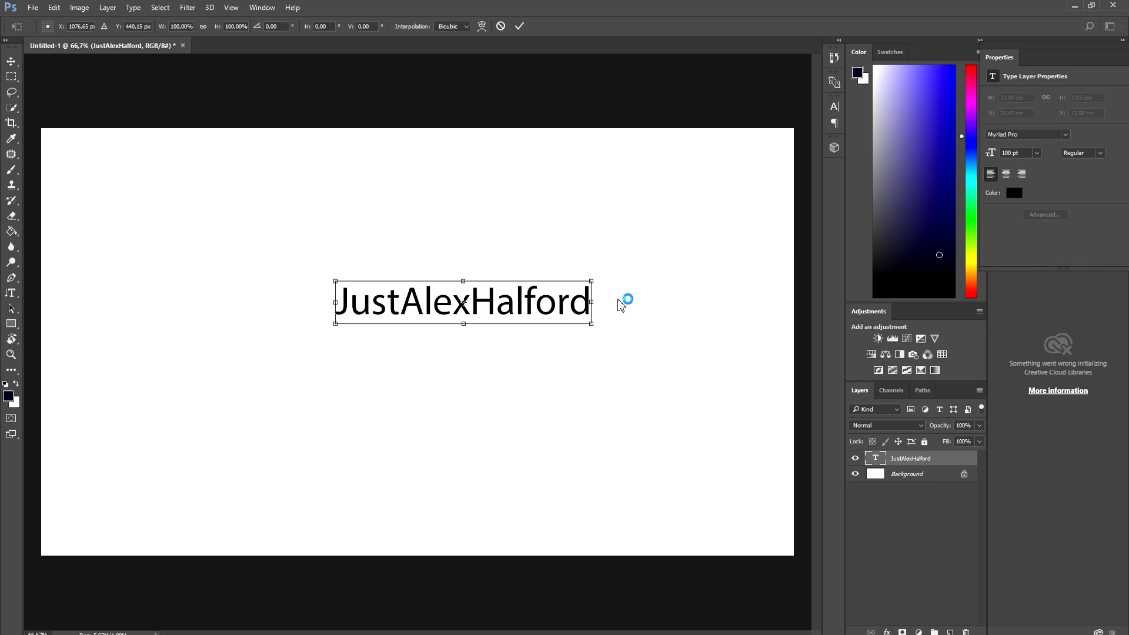
pyautogui.moveTo(678, 252); pyautogui.dragTo(769, 237)
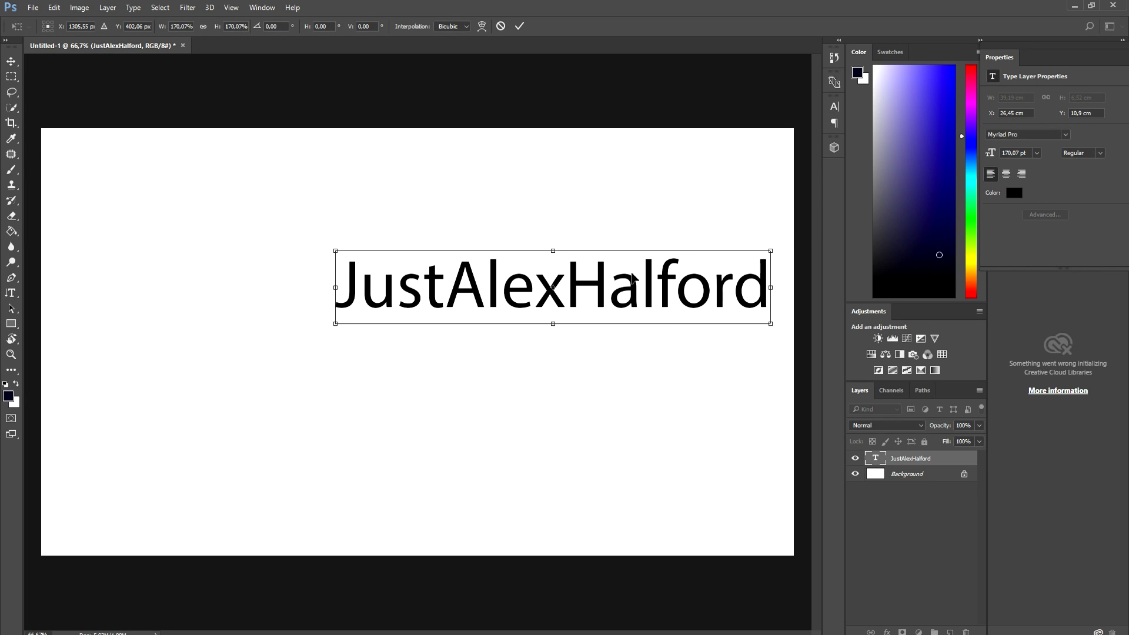
pyautogui.moveTo(497, 269); pyautogui.dragTo(348, 185)
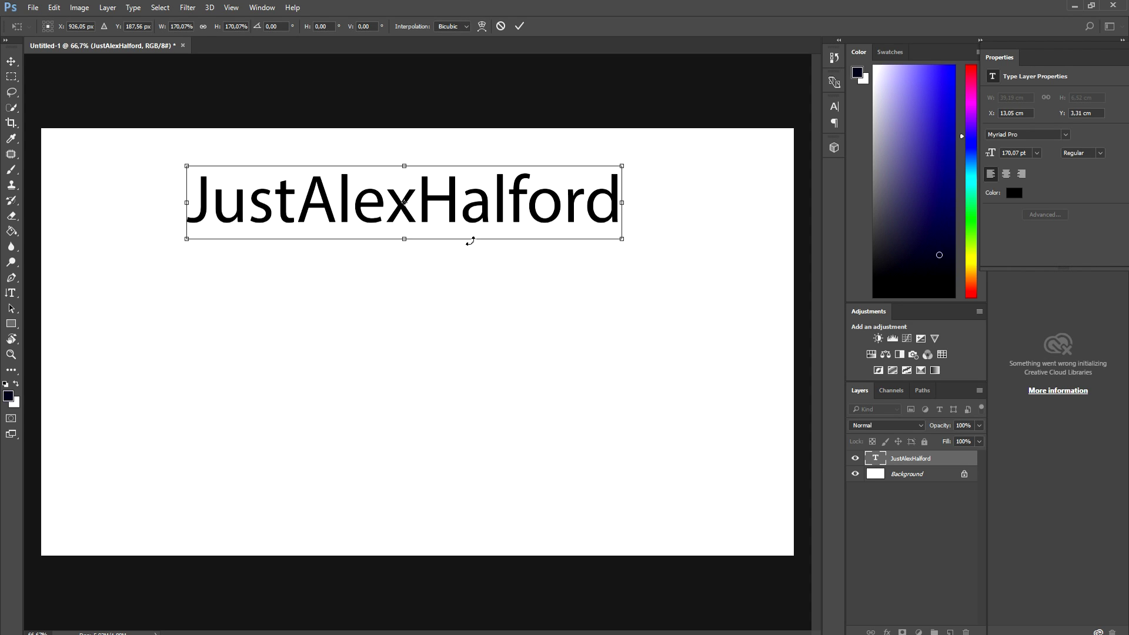
pyautogui.moveTo(478, 199)
pyautogui.mouseDown()
pyautogui.moveTo(504, 171)
pyautogui.moveTo(475, 189)
pyautogui.mouseUp()
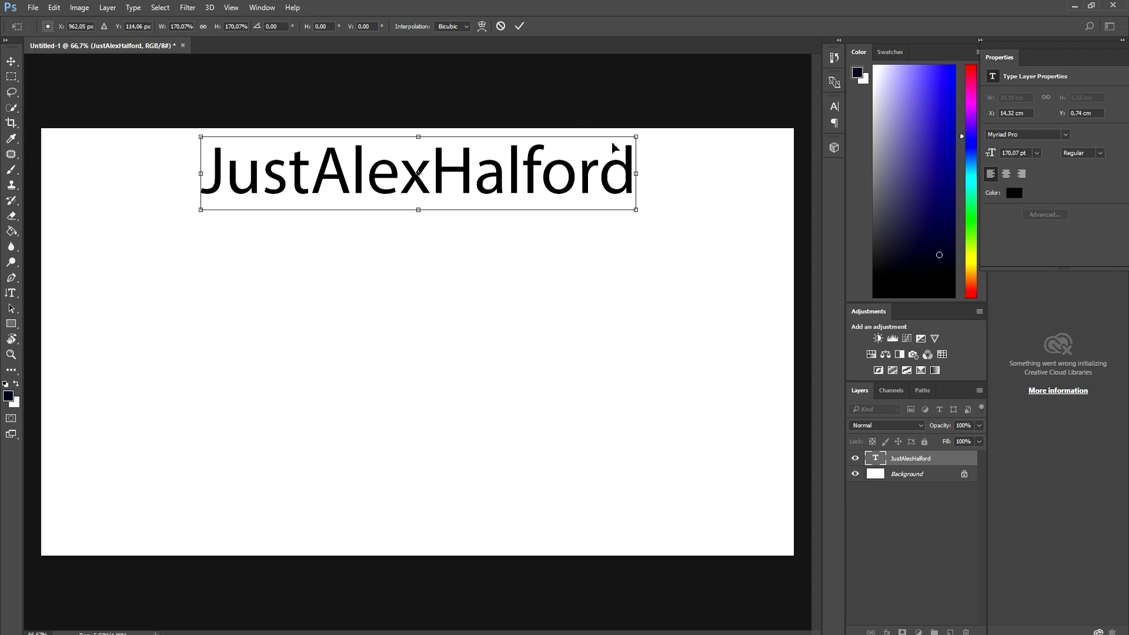
pyautogui.moveTo(555, 142); pyautogui.dragTo(540, 121)
pyautogui.moveTo(445, 175); pyautogui.dragTo(492, 171)
pyautogui.click(520, 26)
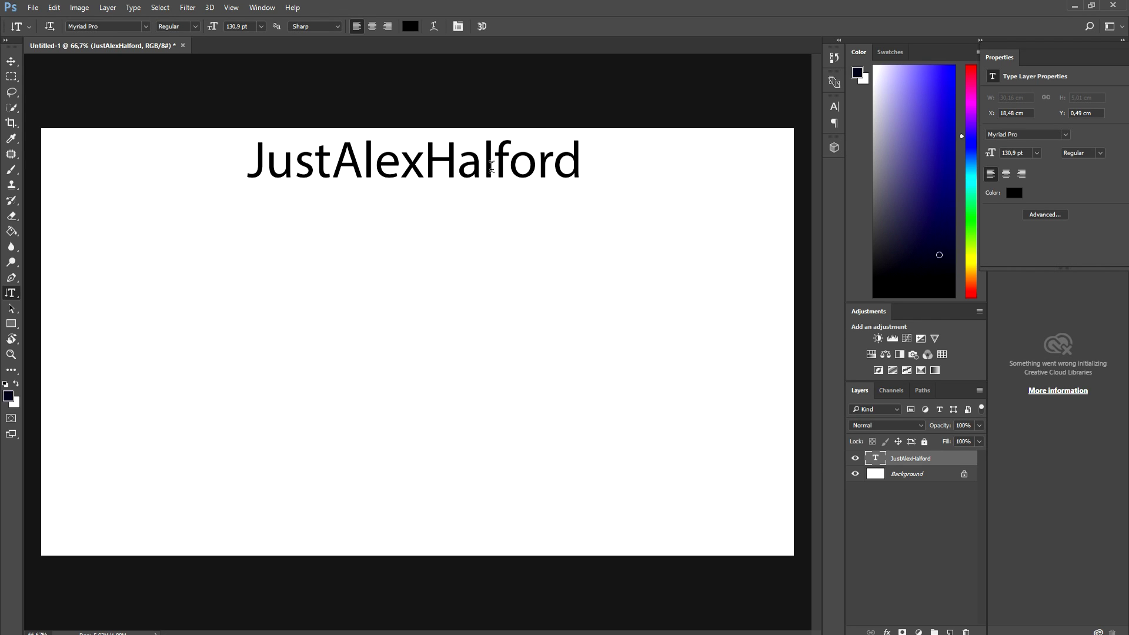
pyautogui.hotkey('ctrl', 'a')
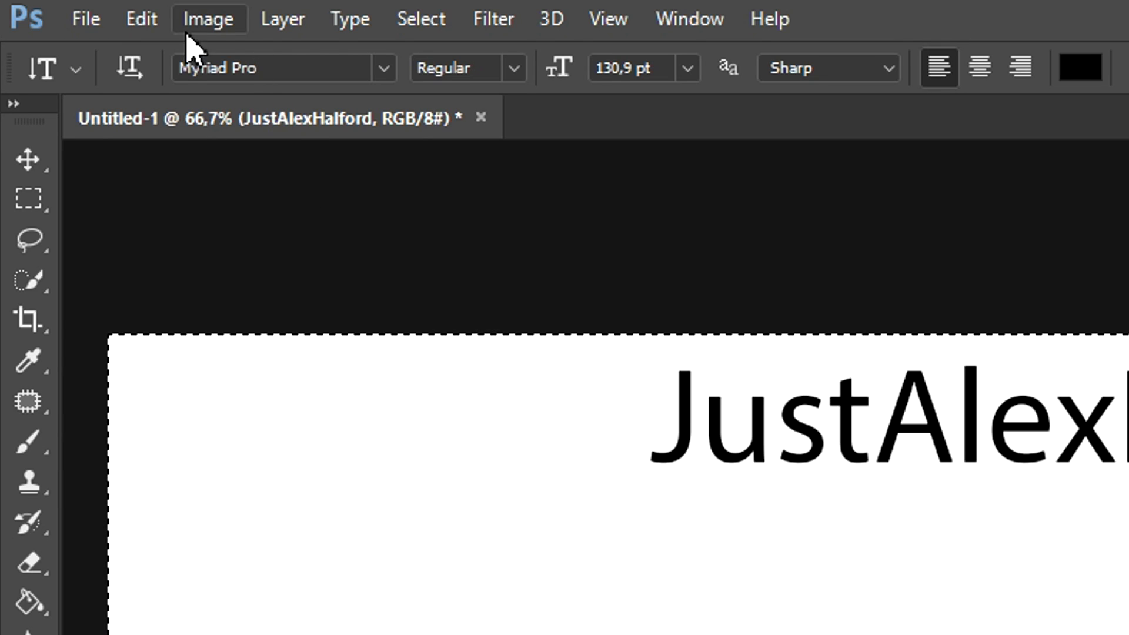
# Step: Centre the title horizontally on the canvas and clear the selection
pyautogui.click(281, 27)
pyautogui.moveTo(571, 295)
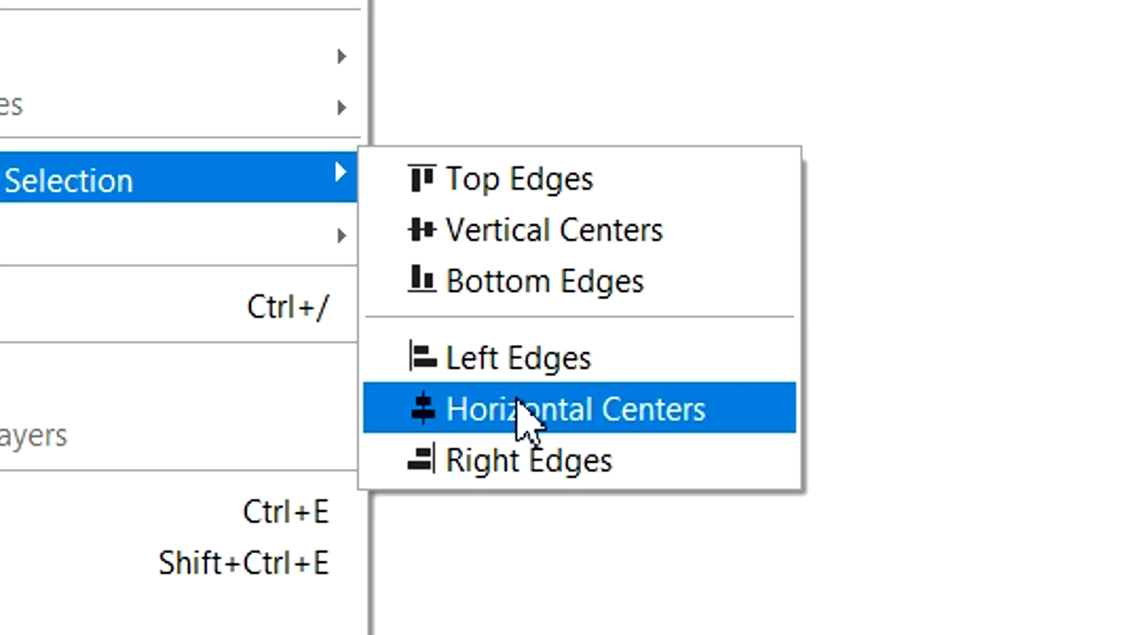
pyautogui.click(519, 409)
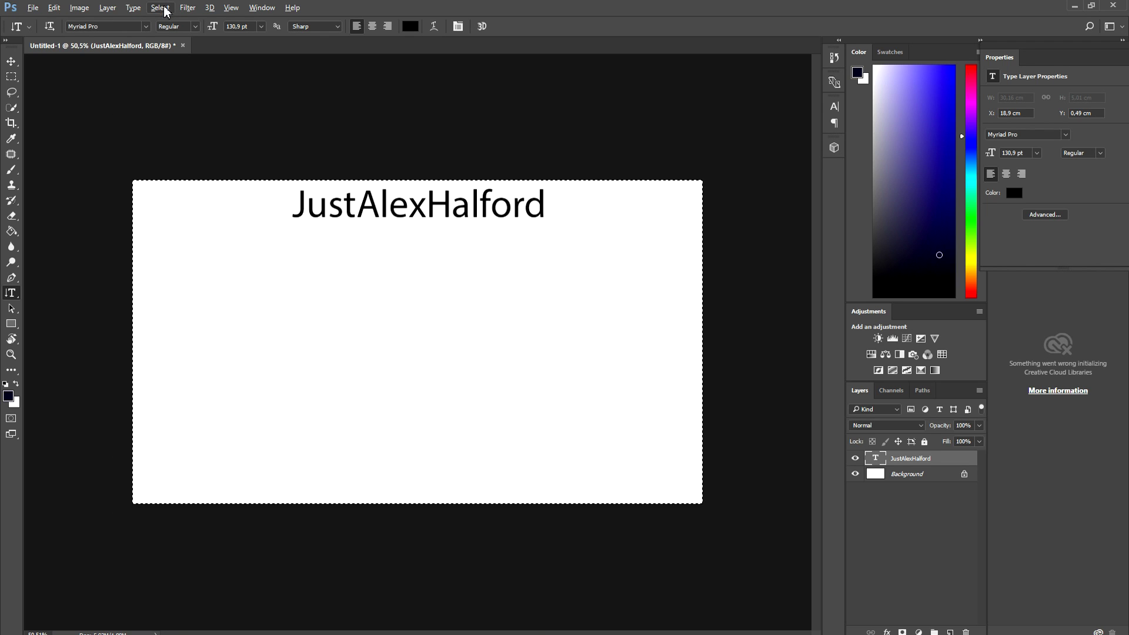
pyautogui.click(160, 7)
pyautogui.click(182, 40)
pyautogui.scroll(2, 371, 183)
pyautogui.scroll(-1, 371, 183)
# Step: Change the title's font to Limerick-Heavy and commit the edit
pyautogui.click(371, 183)
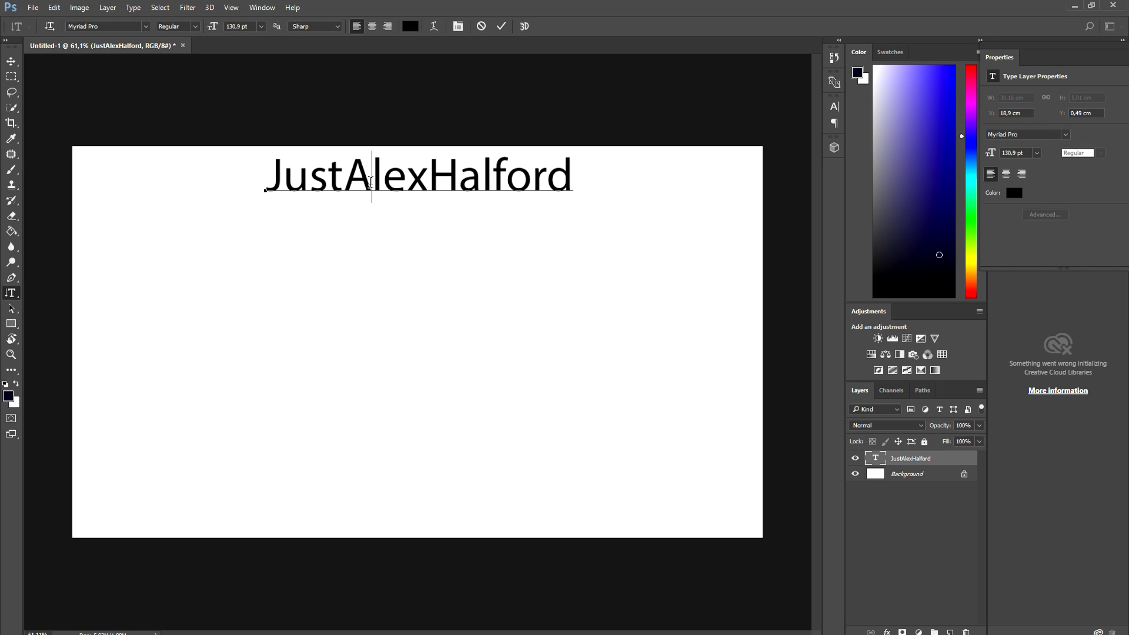
pyautogui.doubleClick(371, 183)
pyautogui.click(118, 27)
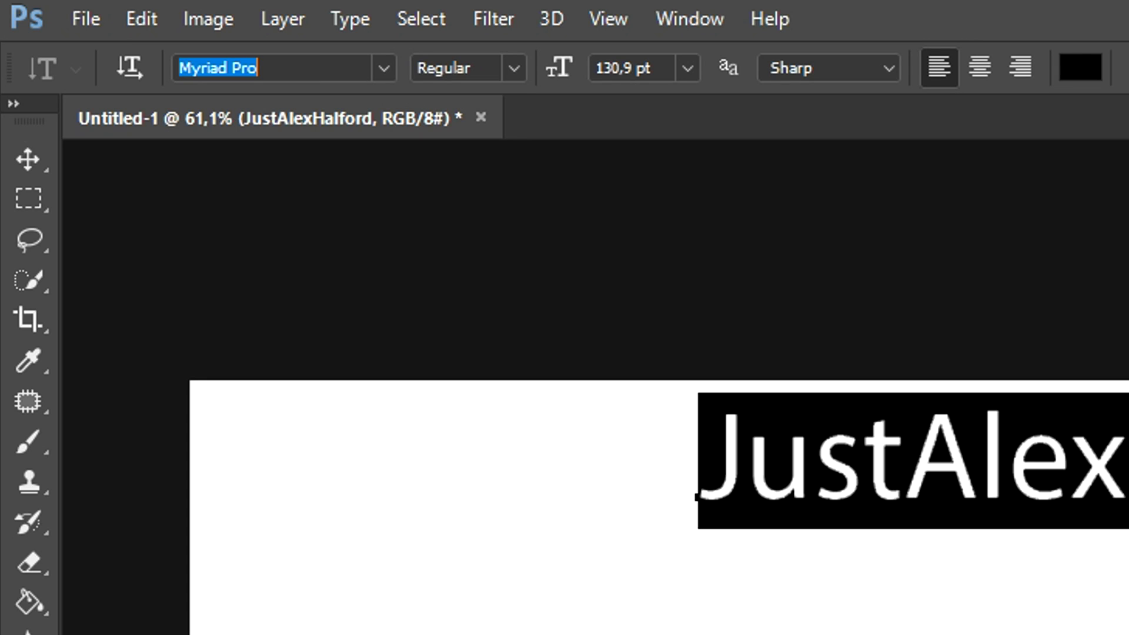
pyautogui.write('limerick')
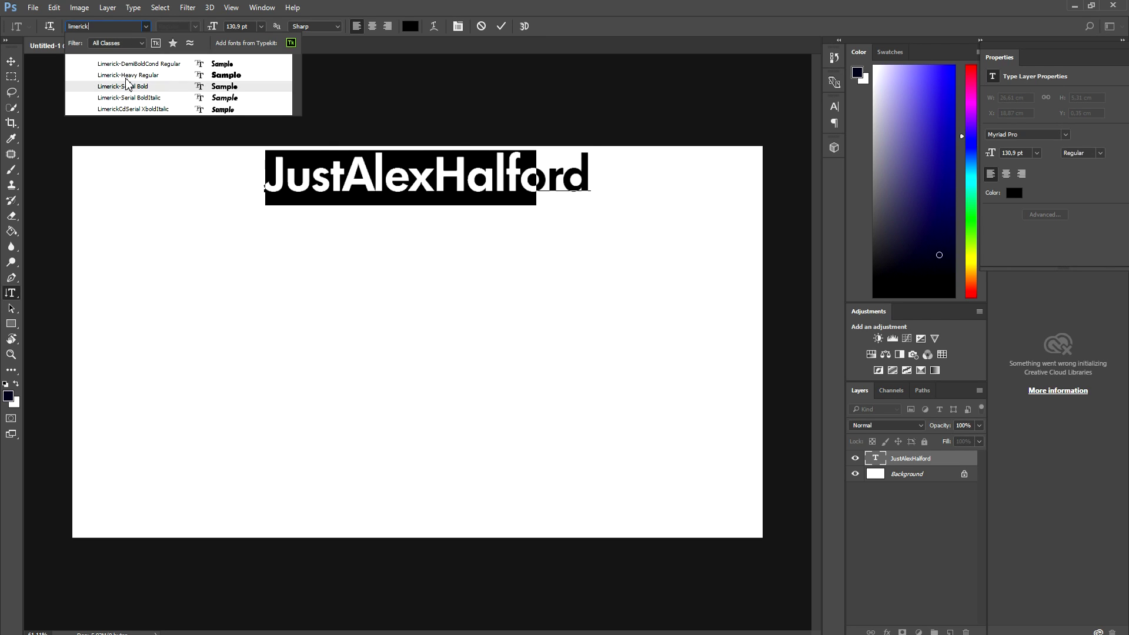
pyautogui.click(126, 76)
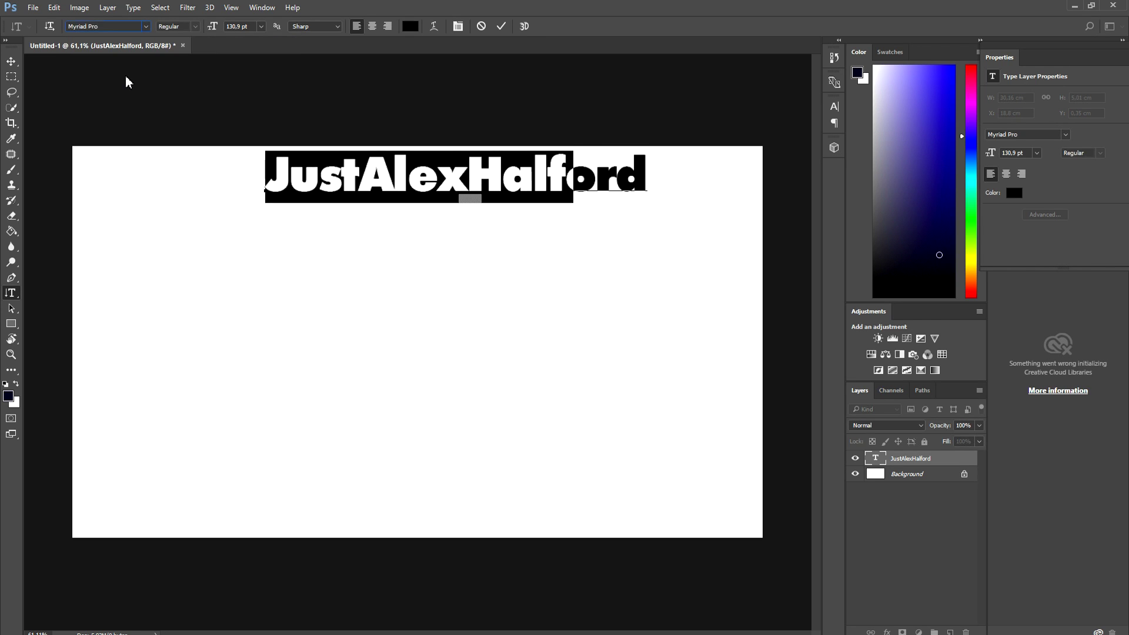
pyautogui.click(501, 26)
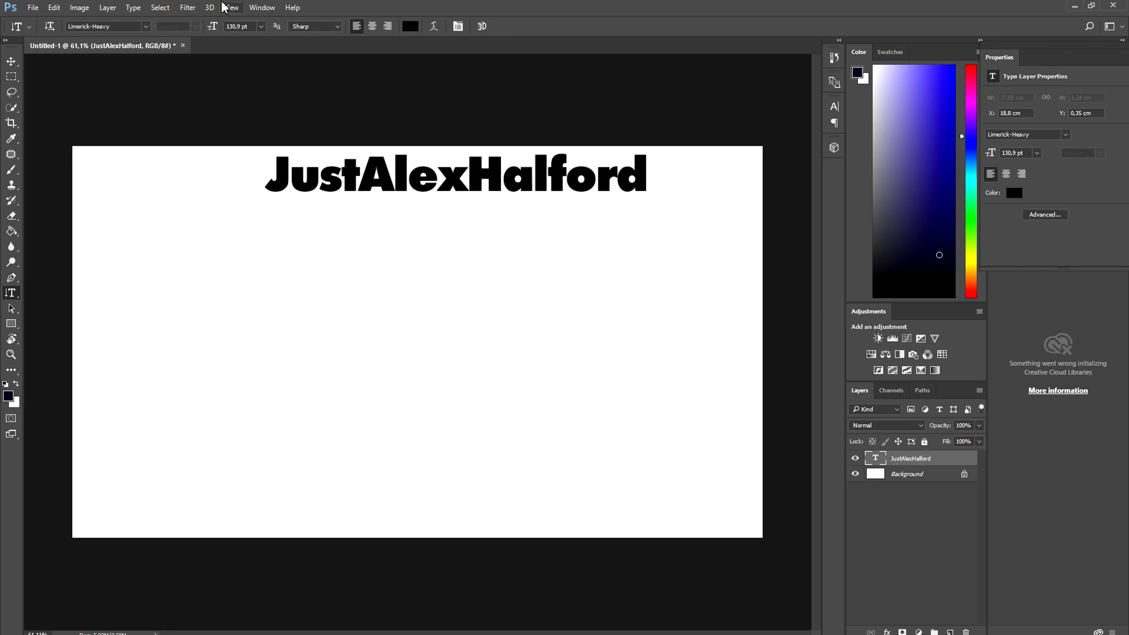
pyautogui.hotkey('ctrl', 'a')
# Step: Centre the title with Layer > Align Layers to Selection > Horizontal Centers
pyautogui.click(106, 8)
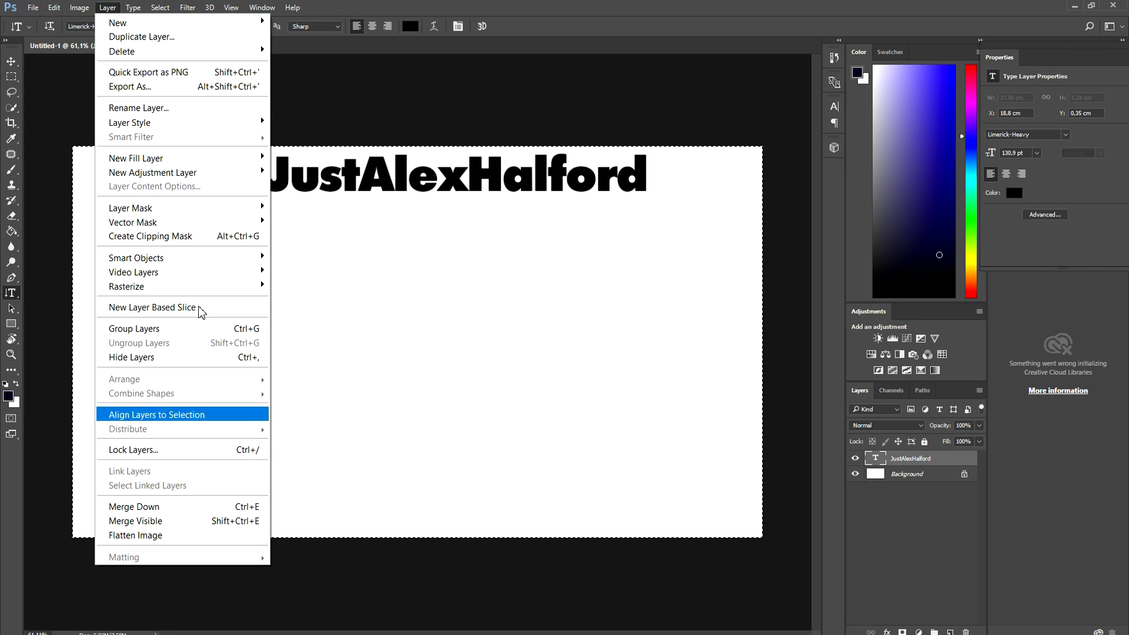
pyautogui.moveTo(232, 415)
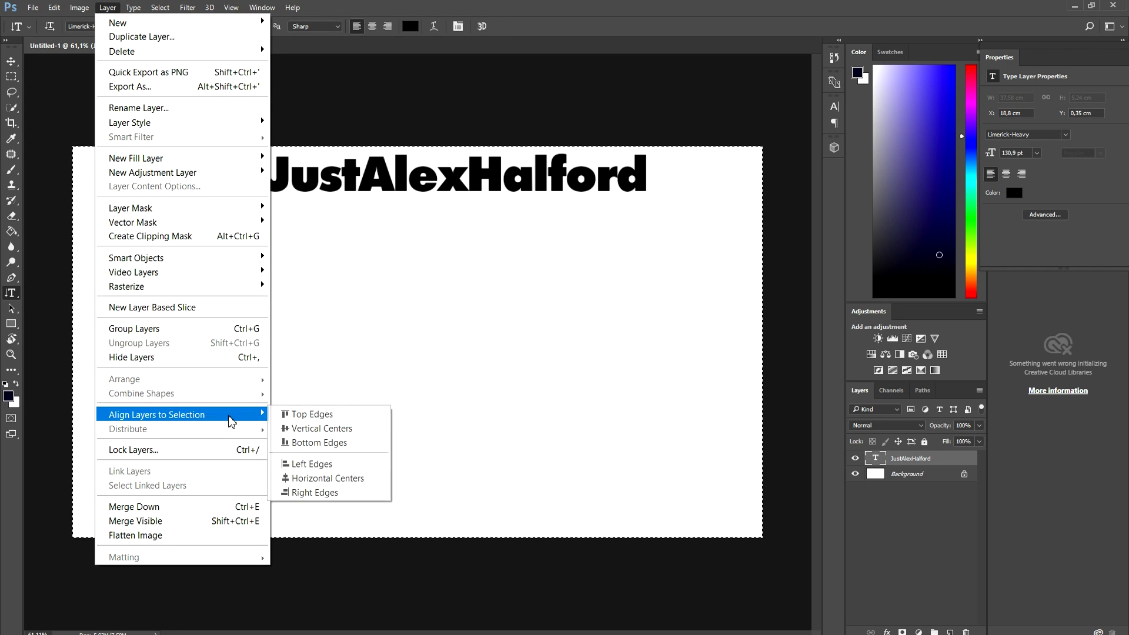
pyautogui.click(330, 479)
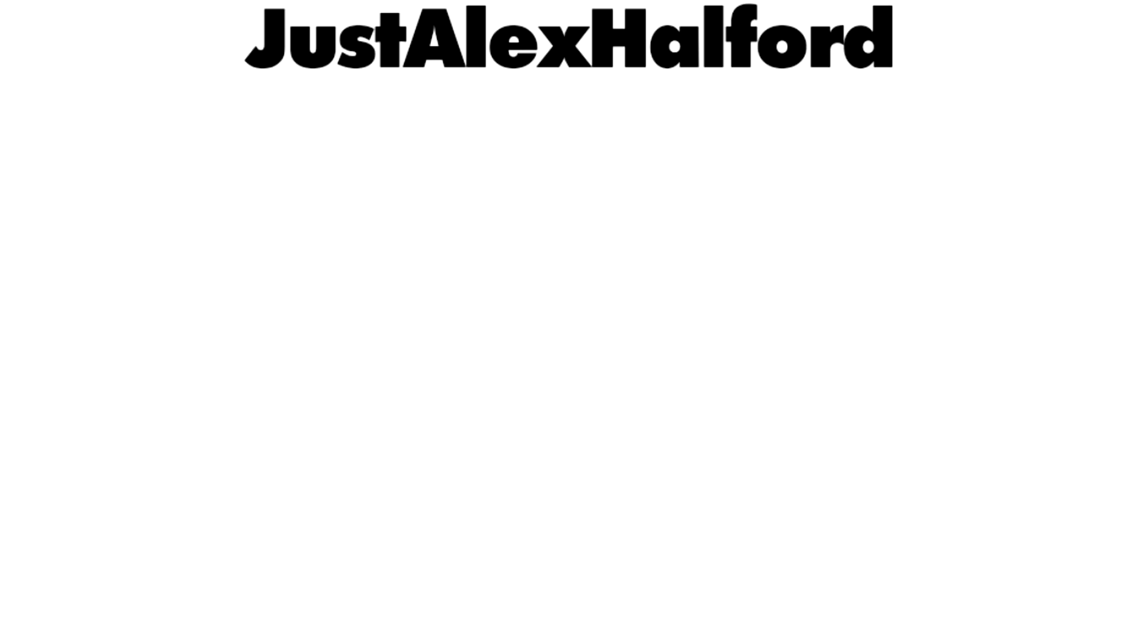
pyautogui.hotkey('alt', 's')
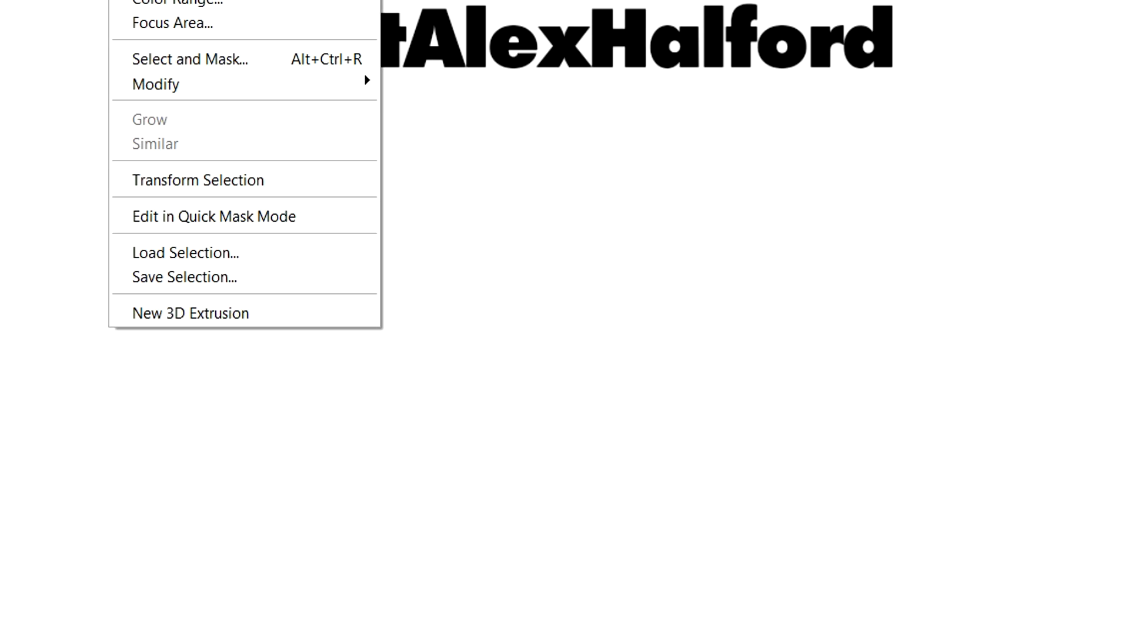
pyautogui.press('Escape')
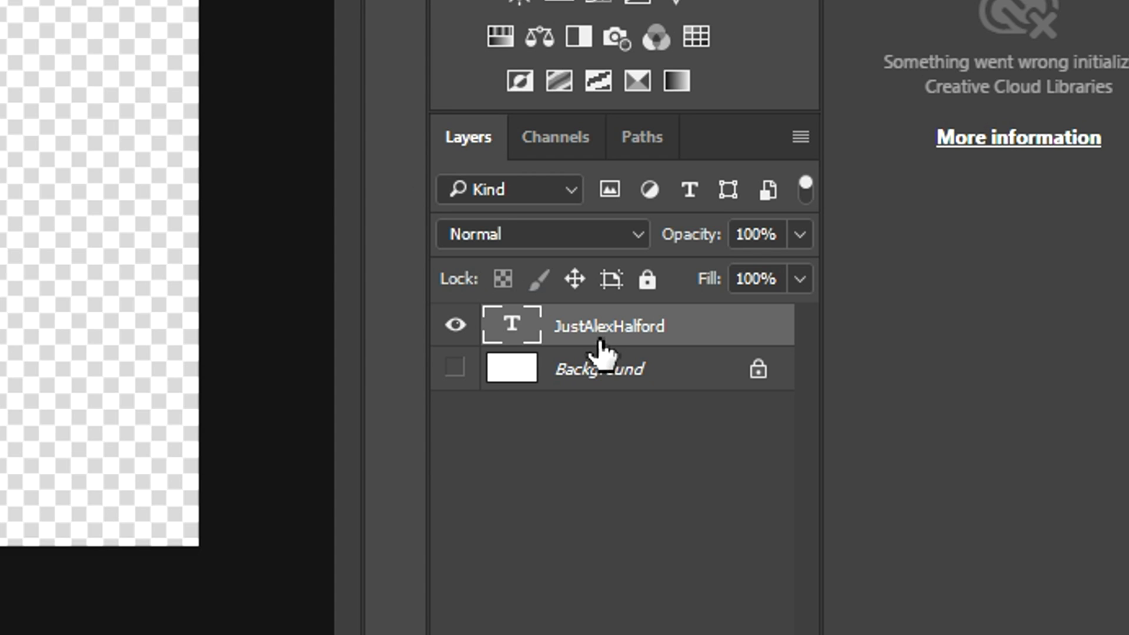
pyautogui.rightClick(899, 462)
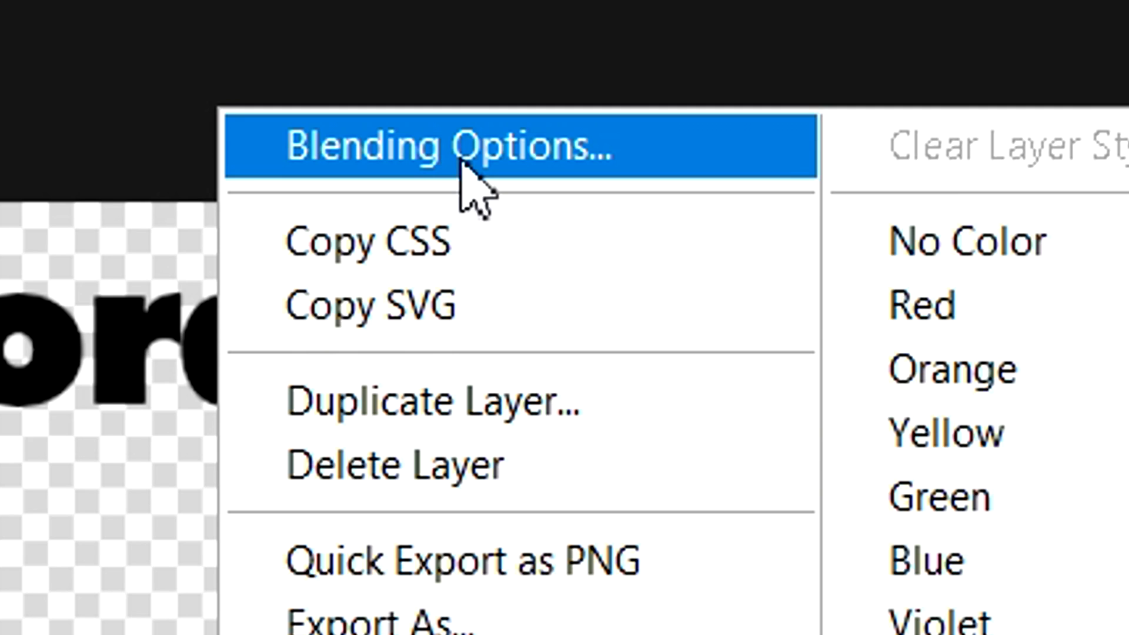
# Step: Turn on a blue (1e00ff) Color Overlay for the title text layer
pyautogui.click(0, 0)
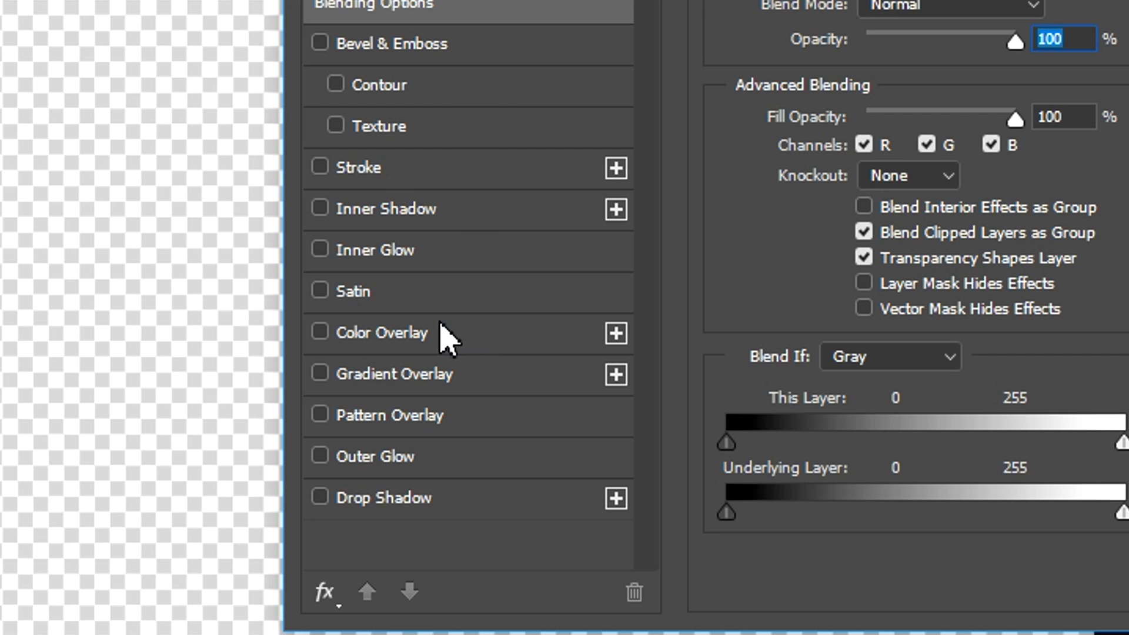
pyautogui.click(447, 338)
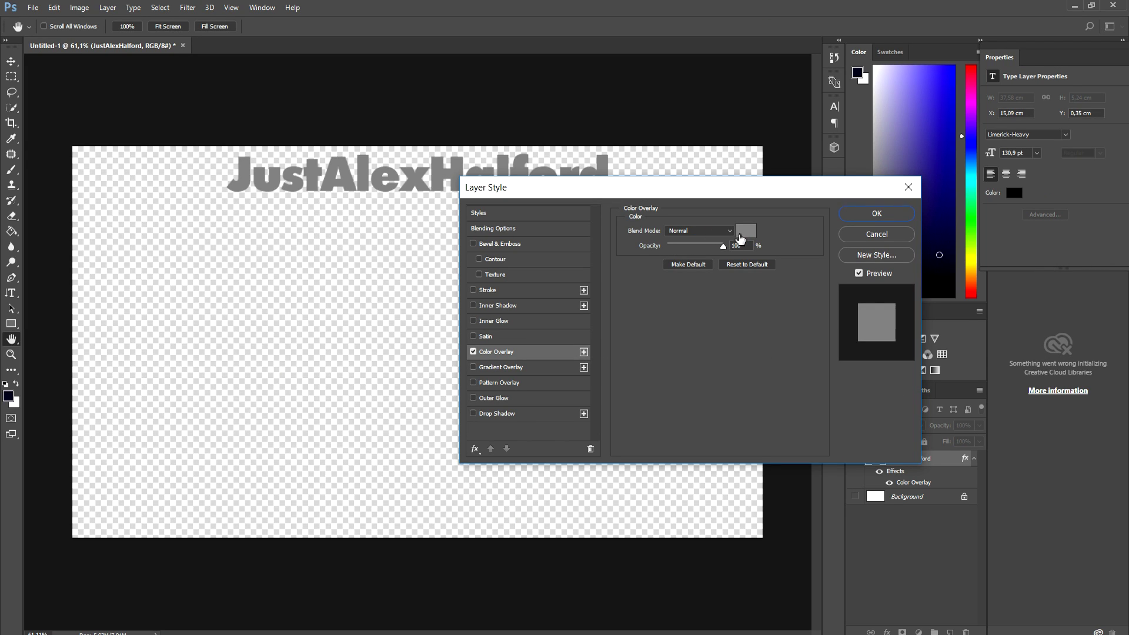
pyautogui.click(740, 236)
pyautogui.click(805, 210)
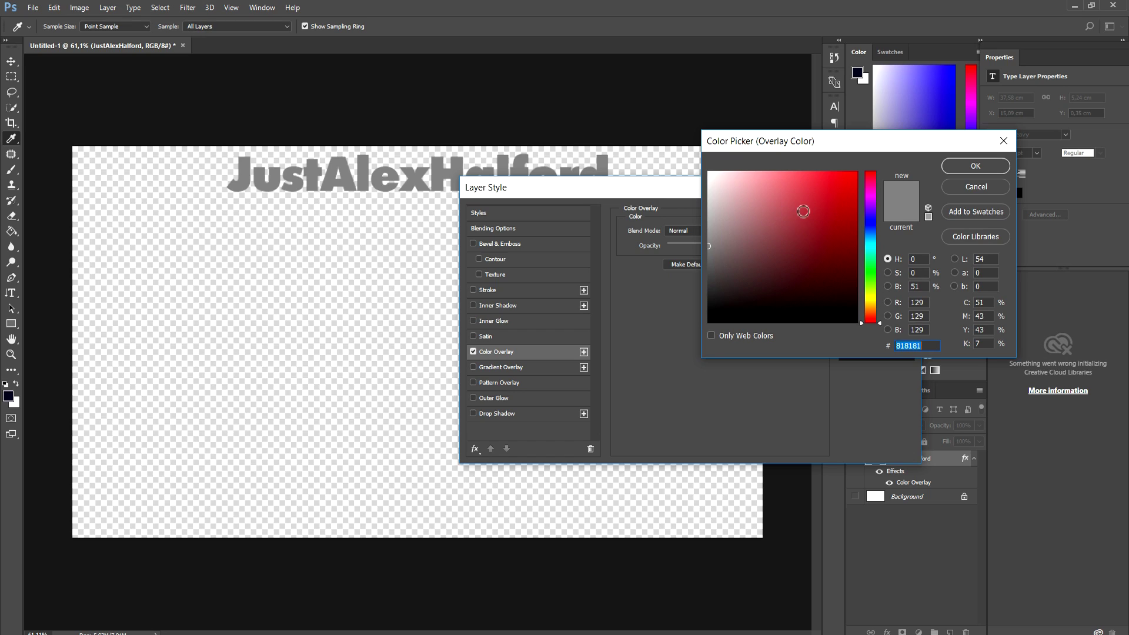
pyautogui.click(861, 222)
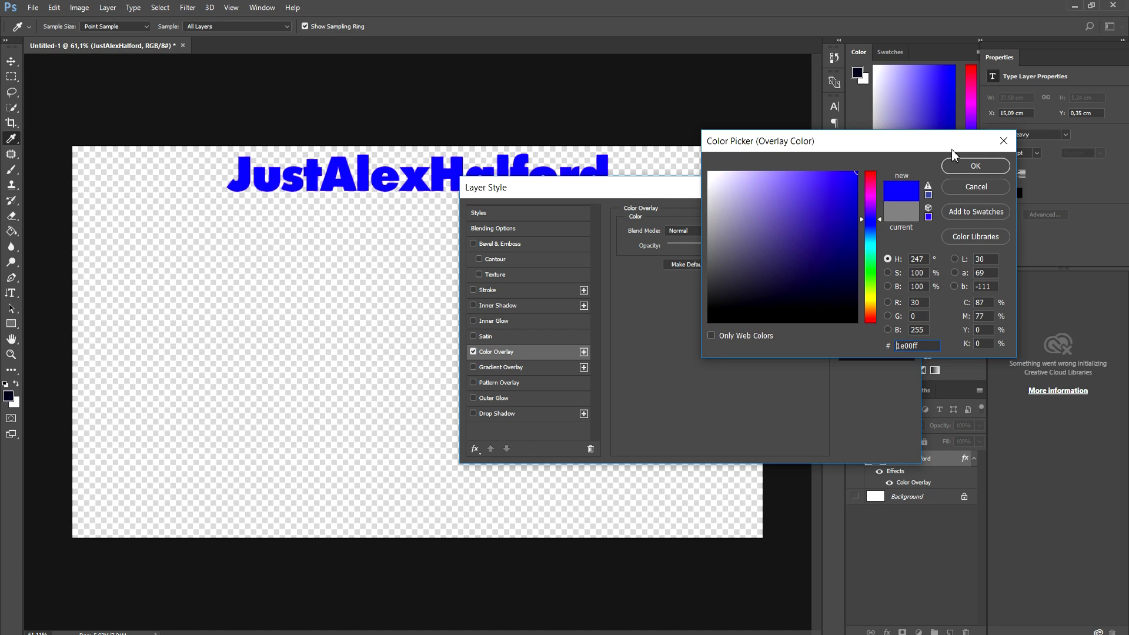
pyautogui.click(982, 166)
# Step: Add a 6 px black (000000) stroke, outer glow and drop shadow, then apply
pyautogui.click(503, 294)
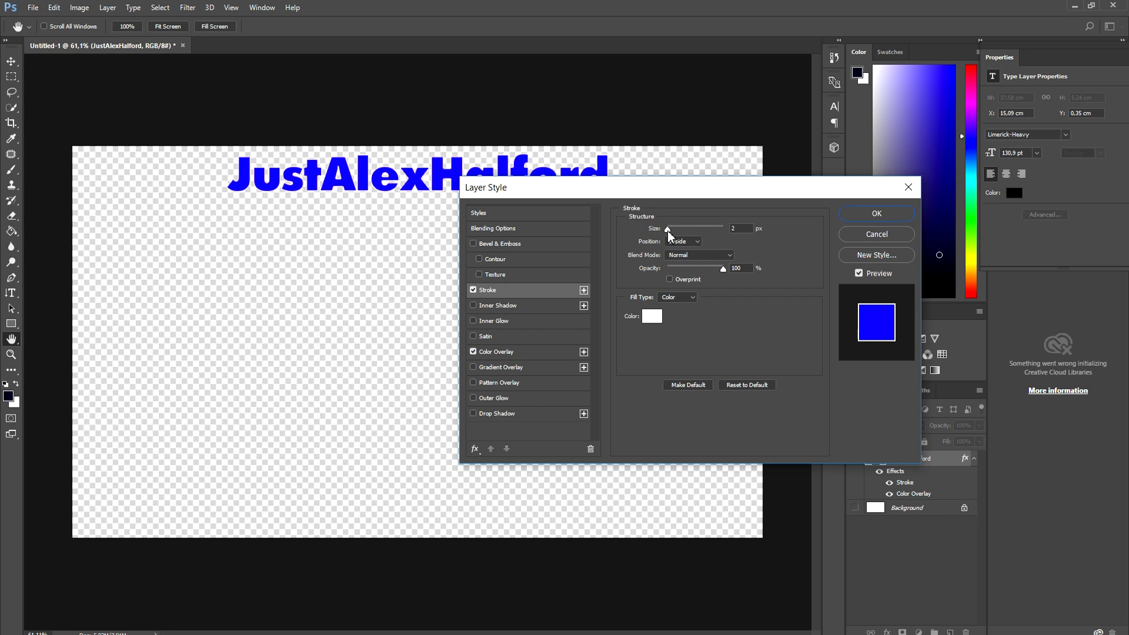
pyautogui.moveTo(668, 231); pyautogui.dragTo(672, 231)
pyautogui.click(644, 320)
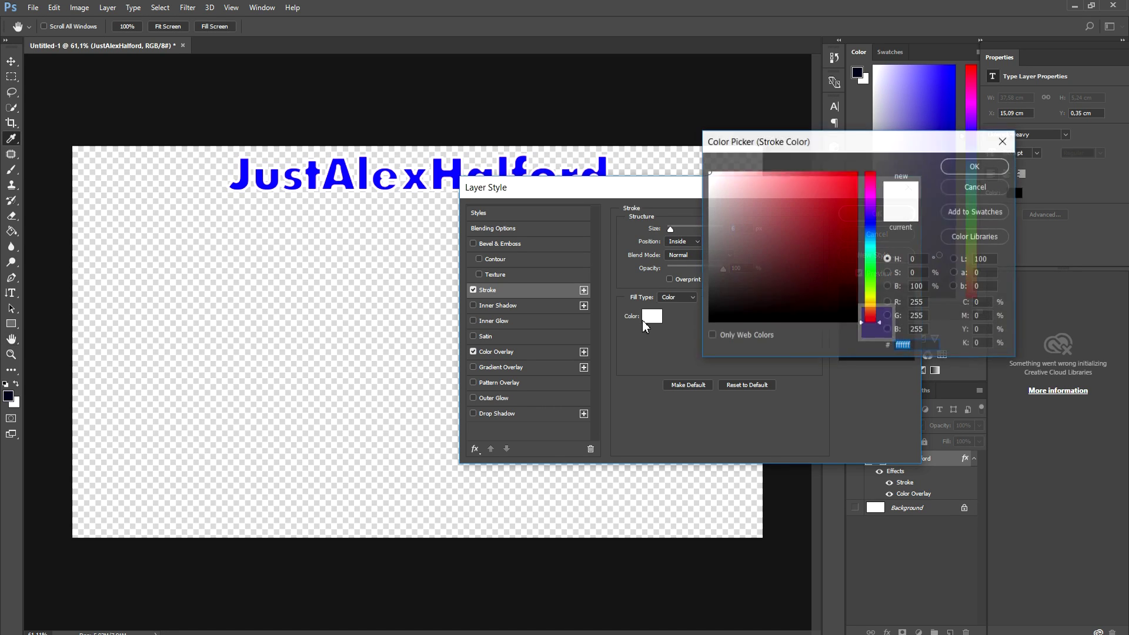
pyautogui.write('000000')
pyautogui.click(976, 171)
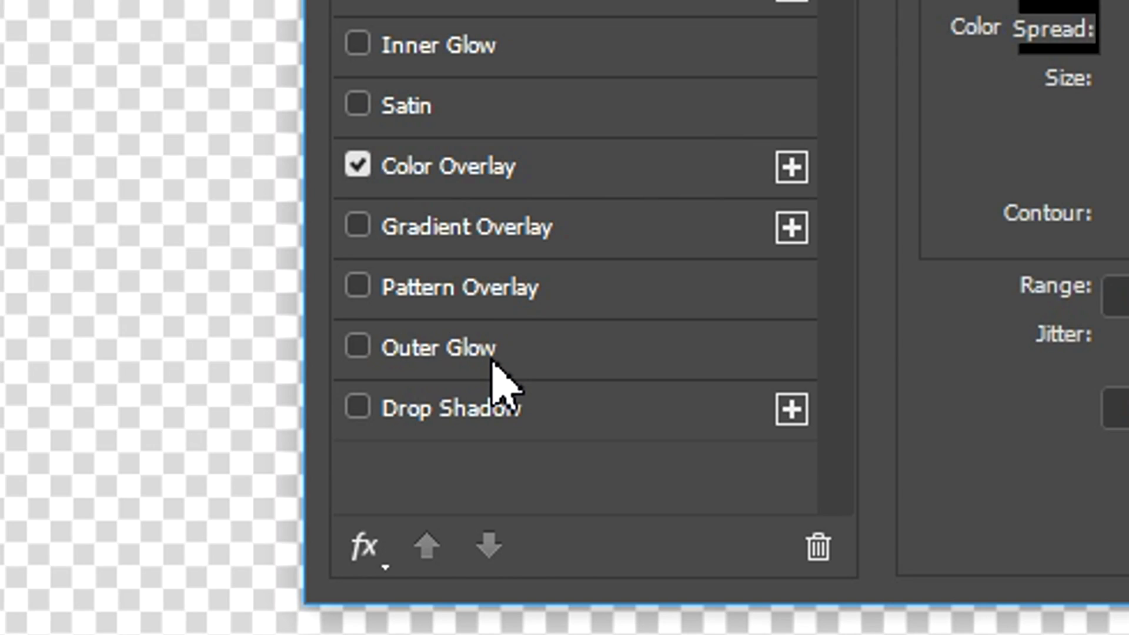
pyautogui.click(508, 404)
pyautogui.click(502, 418)
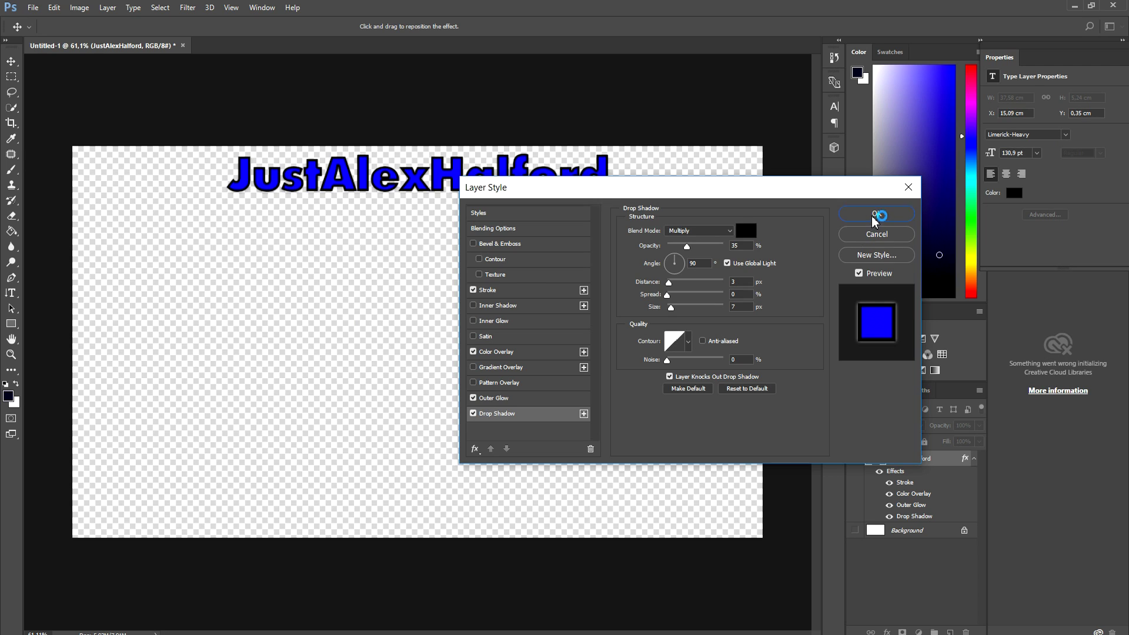
pyautogui.click(873, 216)
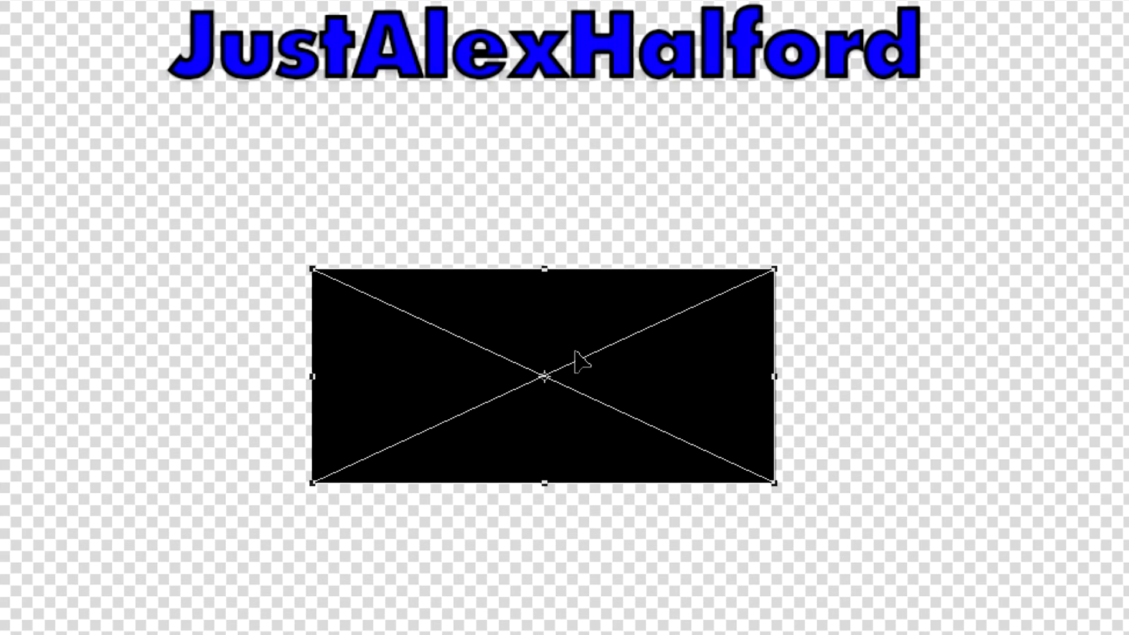
# Step: Move the black rectangle to the canvas top and stretch it to full width
pyautogui.moveTo(554, 355); pyautogui.dragTo(124, 30)
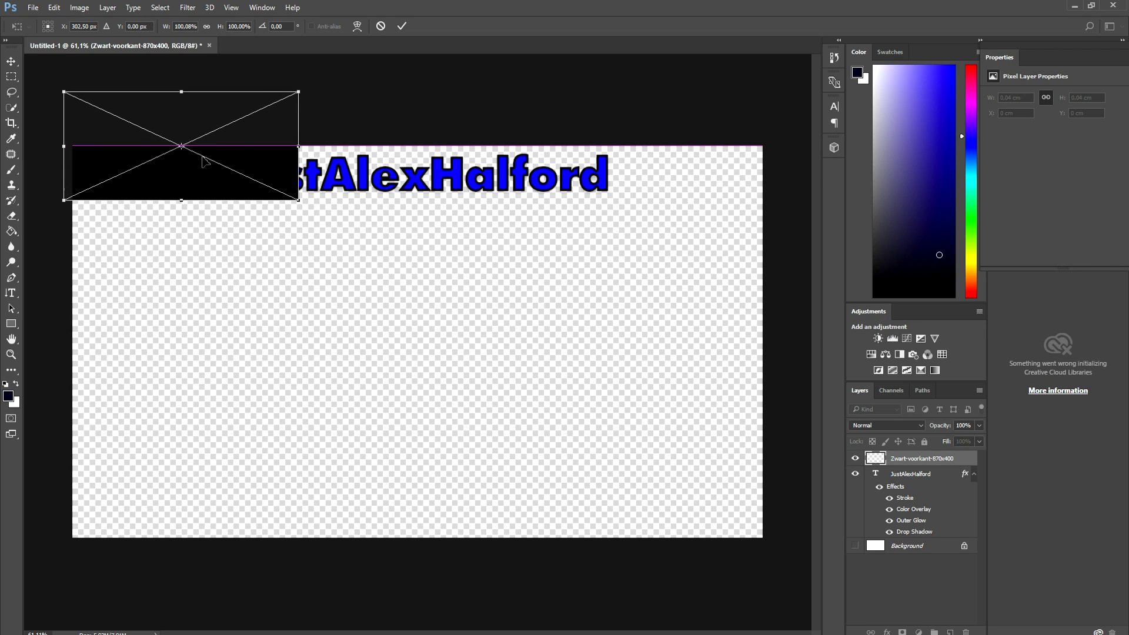
pyautogui.moveTo(203, 161); pyautogui.dragTo(204, 160)
pyautogui.moveTo(299, 148); pyautogui.dragTo(795, 146)
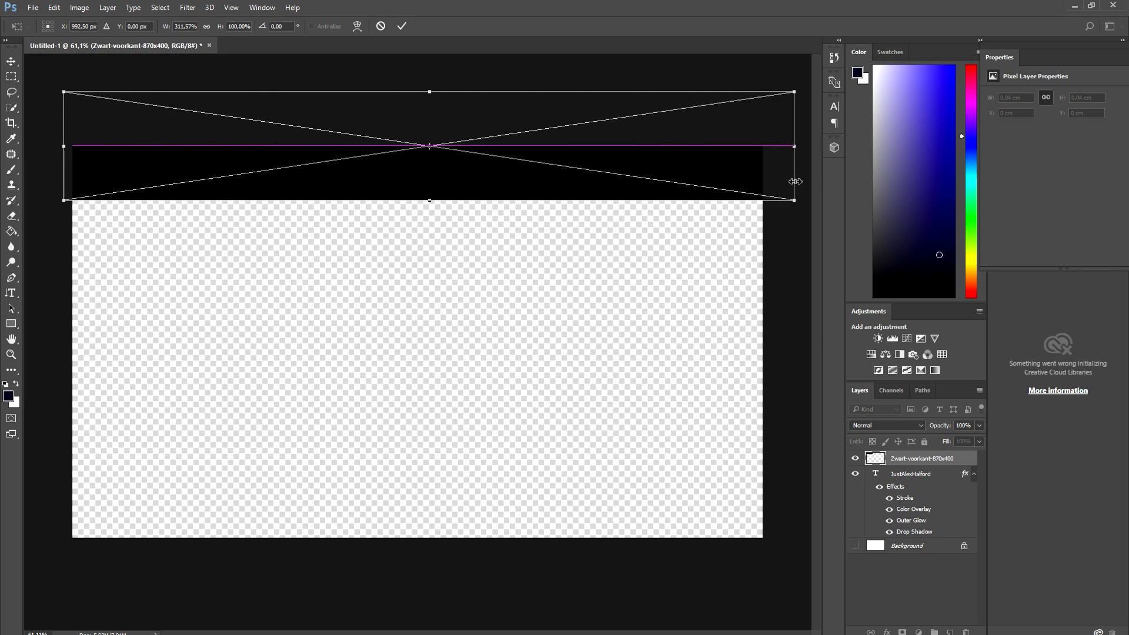
pyautogui.click(410, 26)
# Step: Place the black band's layer beneath the title text layer
pyautogui.press('t')
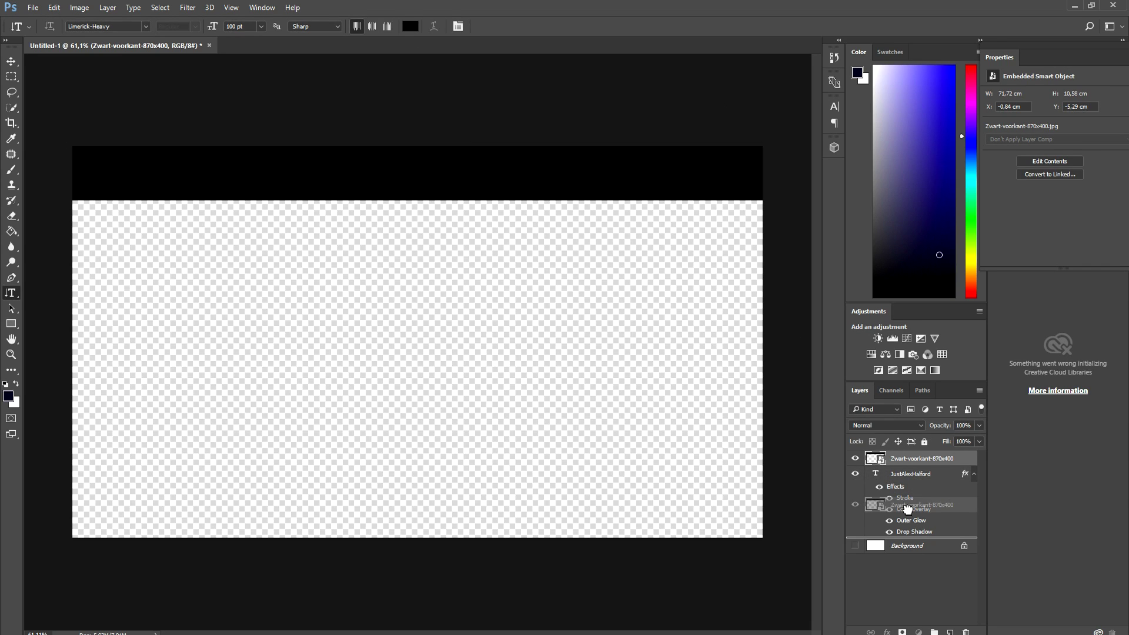
pyautogui.moveTo(909, 520); pyautogui.dragTo(910, 532)
pyautogui.moveTo(675, 168); pyautogui.dragTo(671, 165)
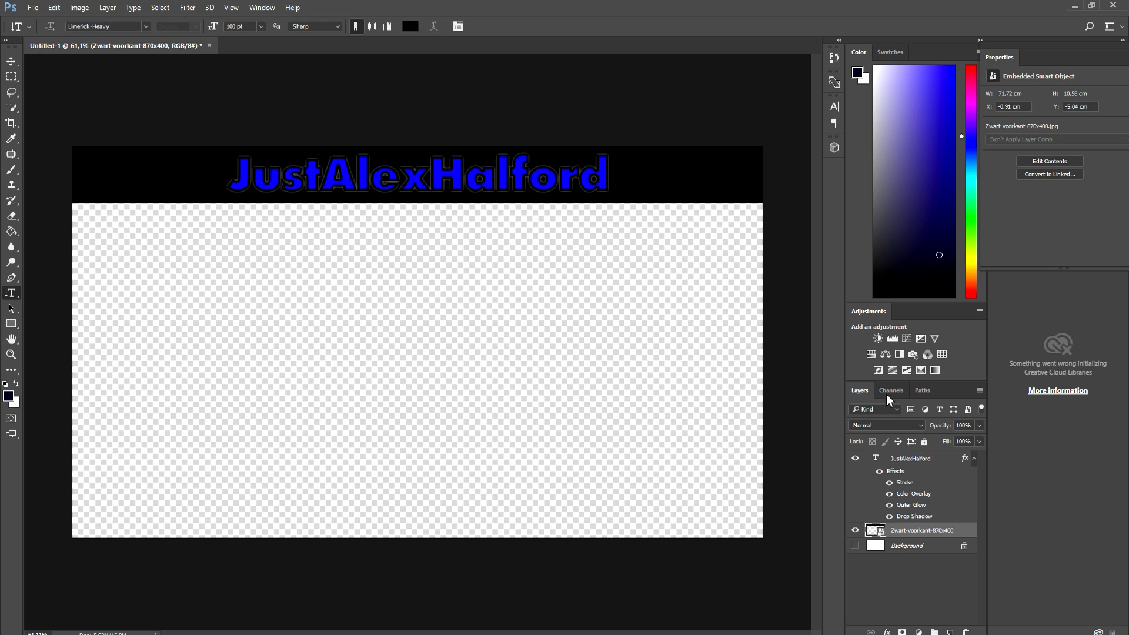
# Step: Turn on a Gradient Overlay in the black band's layer style
pyautogui.rightClick(913, 532)
pyautogui.click(71, 4)
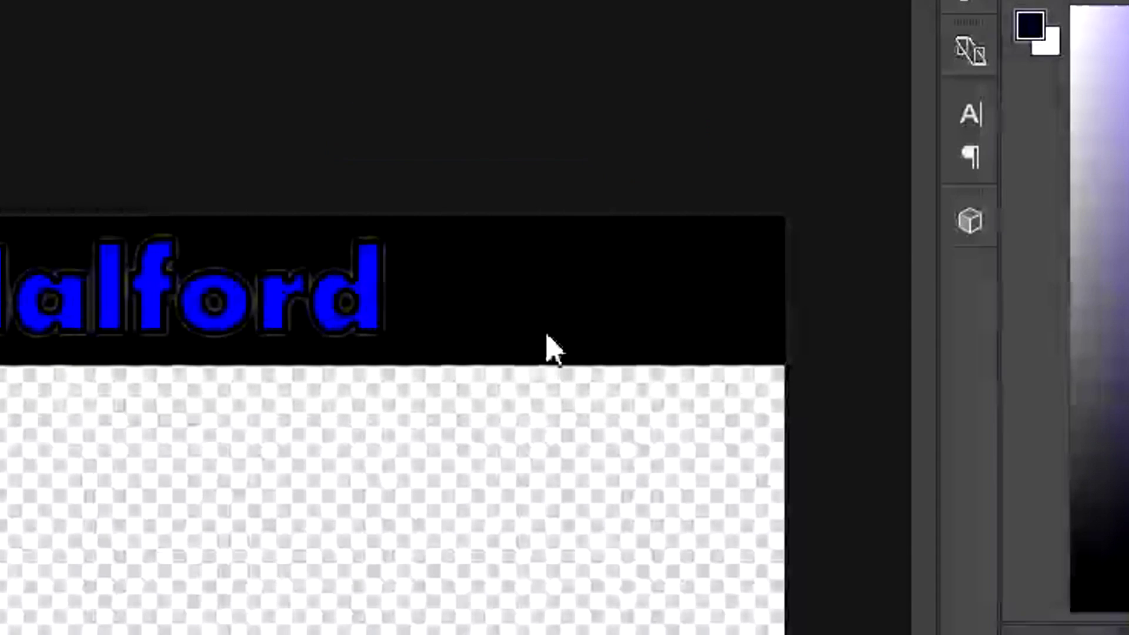
pyautogui.click(525, 369)
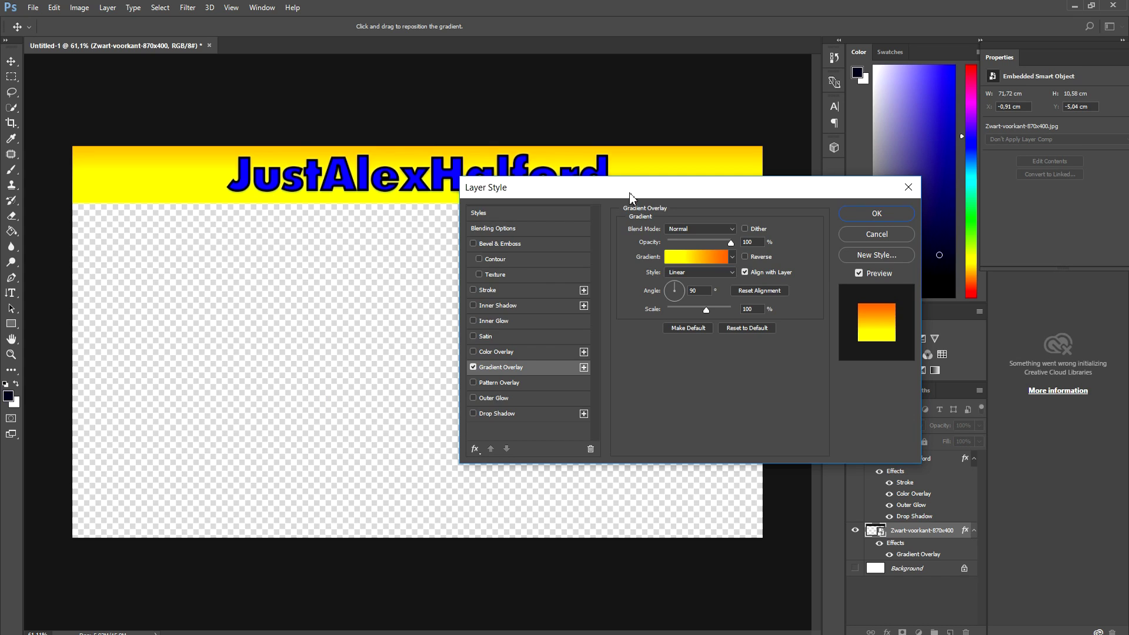
pyautogui.moveTo(630, 192); pyautogui.dragTo(647, 288)
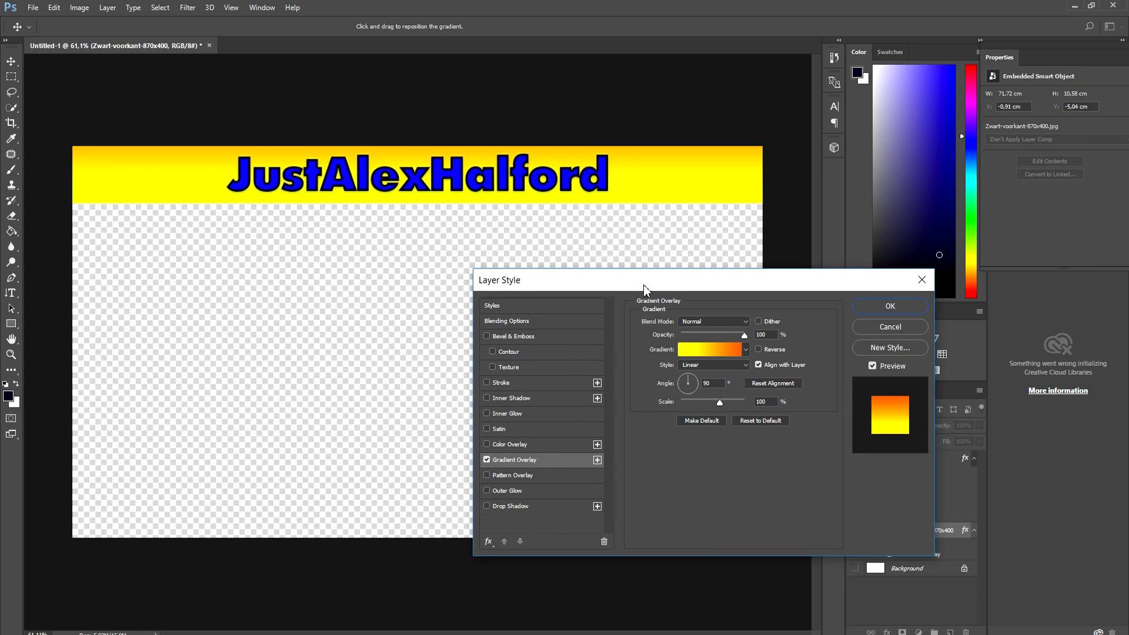
# Step: Choose the Orange, Yellow, Orange gradient preset and apply the overlay
pyautogui.click(717, 351)
pyautogui.click(806, 168)
pyautogui.click(823, 170)
pyautogui.click(838, 169)
pyautogui.click(874, 166)
pyautogui.click(857, 167)
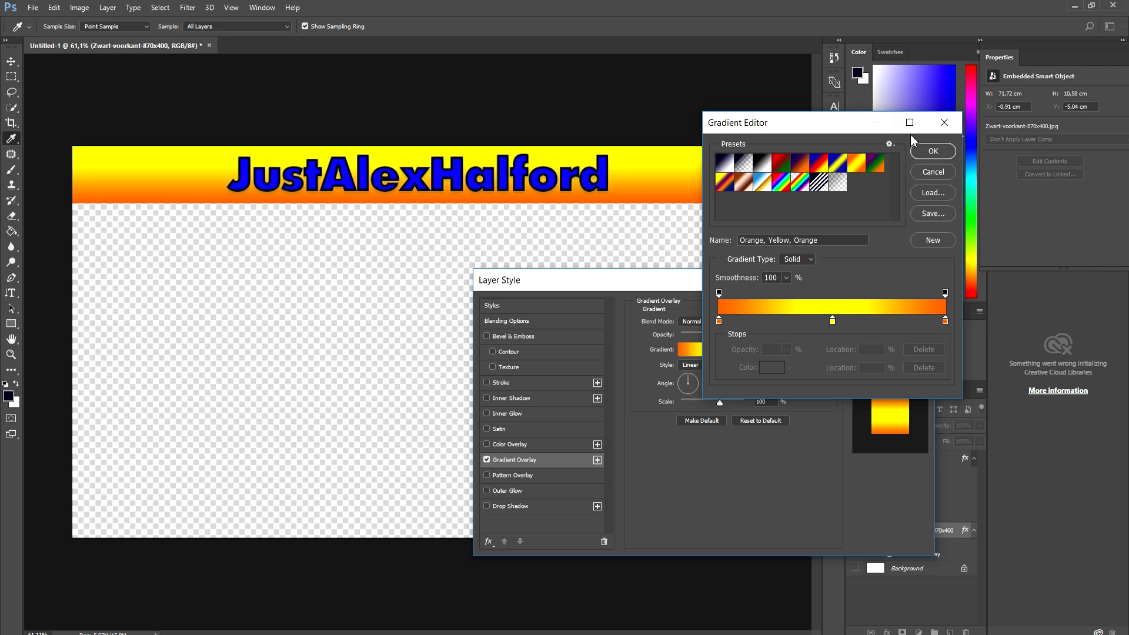
pyautogui.click(935, 151)
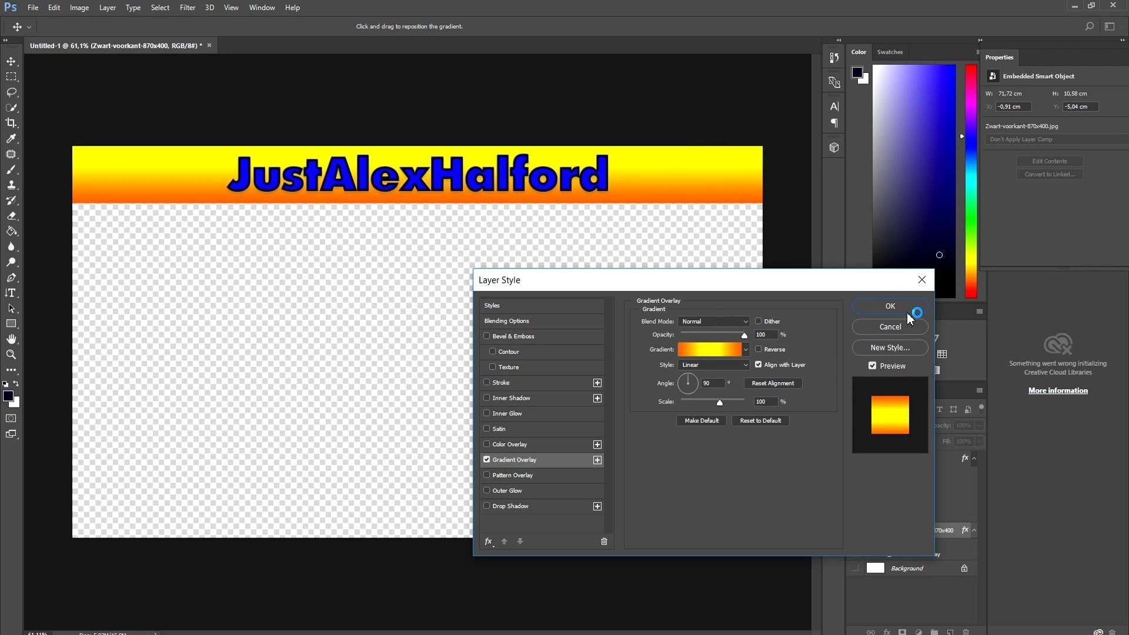
pyautogui.click(890, 306)
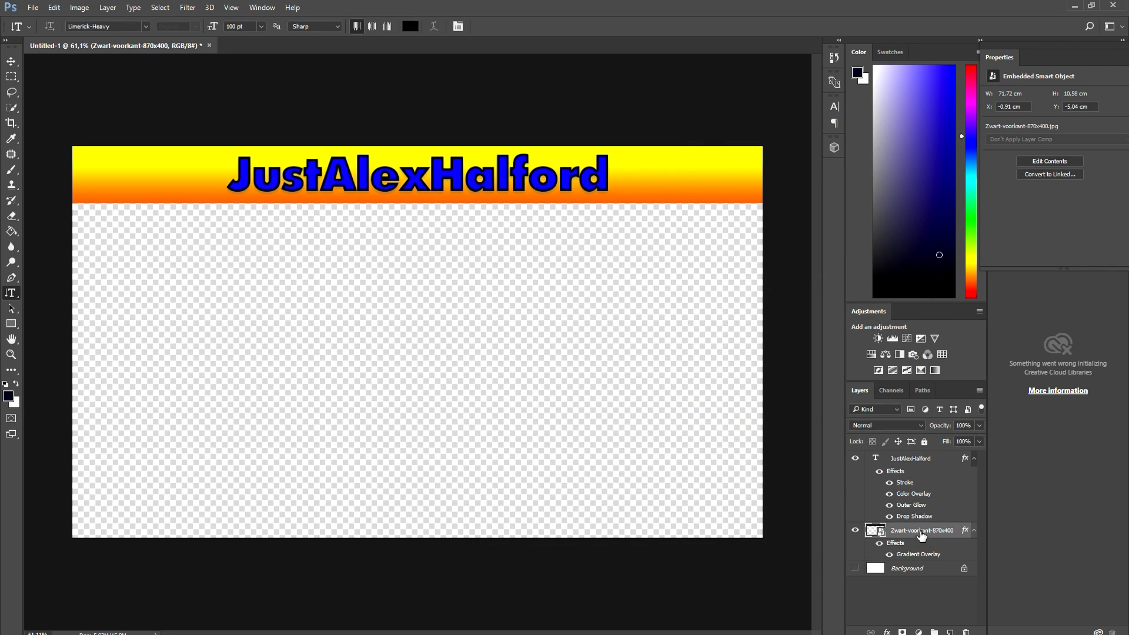
pyautogui.rightClick(921, 535)
# Step: Duplicate the gradient band and move the copy down the canvas
pyautogui.click(676, 146)
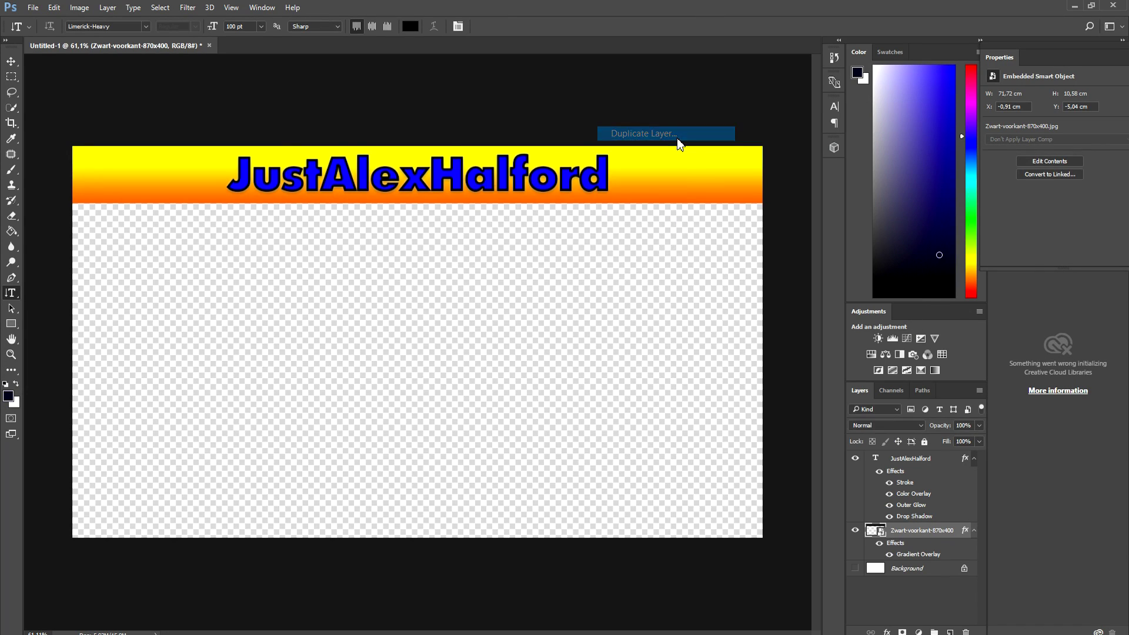
pyautogui.press('Return')
pyautogui.moveTo(310, 156); pyautogui.dragTo(218, 327)
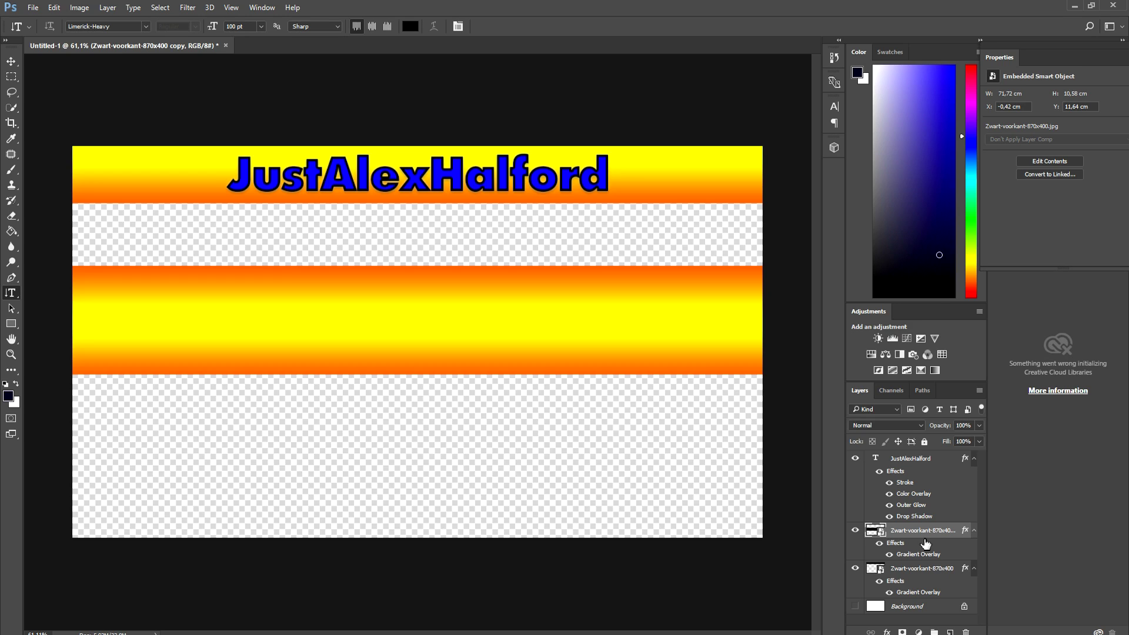
# Step: Give the band copy a light blue (0090ff) Color Overlay
pyautogui.rightClick(927, 544)
pyautogui.click(624, 108)
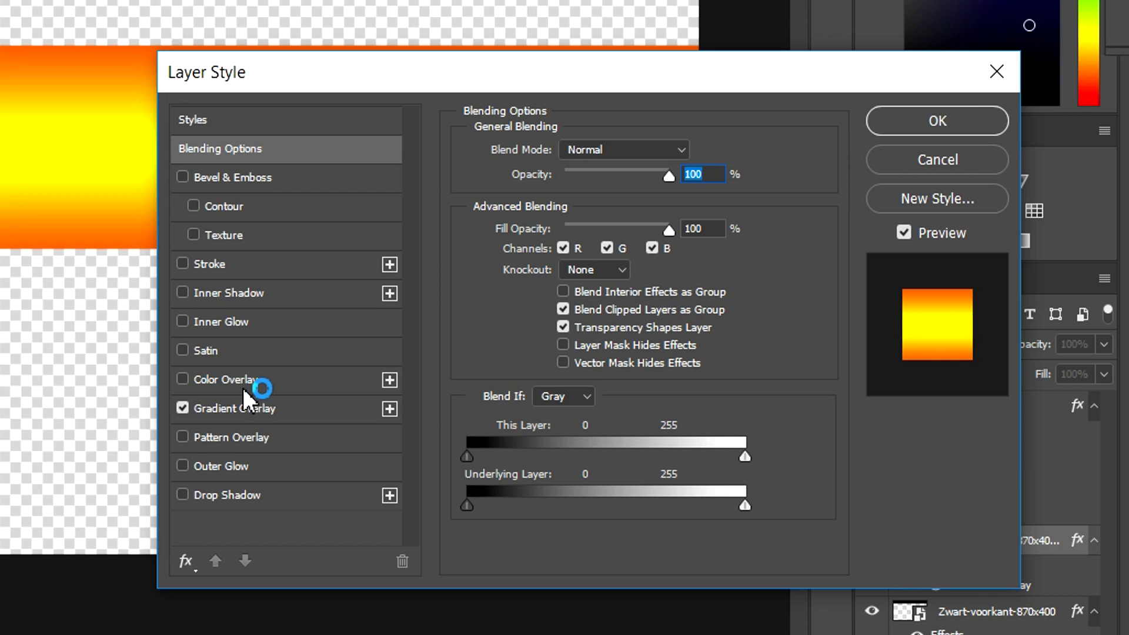
pyautogui.click(515, 447)
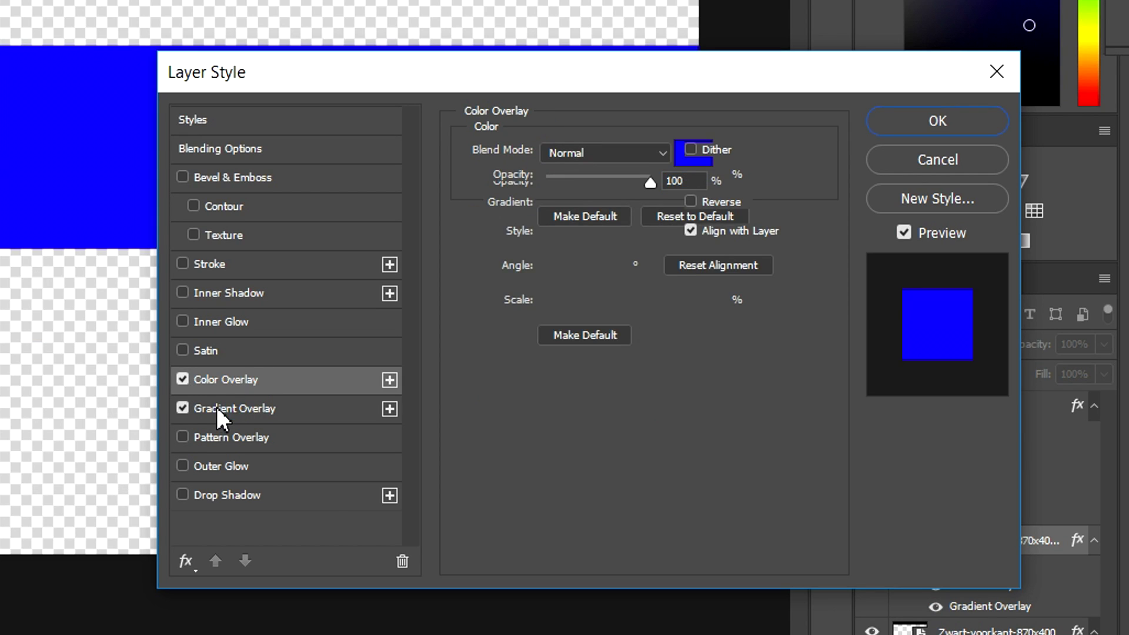
pyautogui.click(217, 407)
pyautogui.click(259, 383)
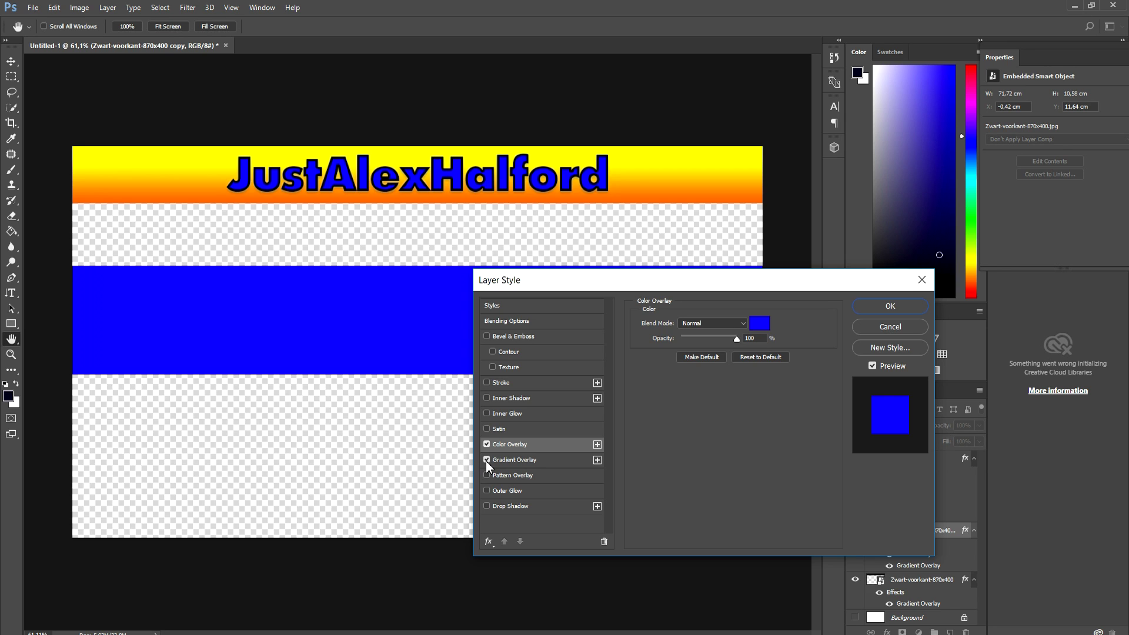
pyautogui.click(759, 323)
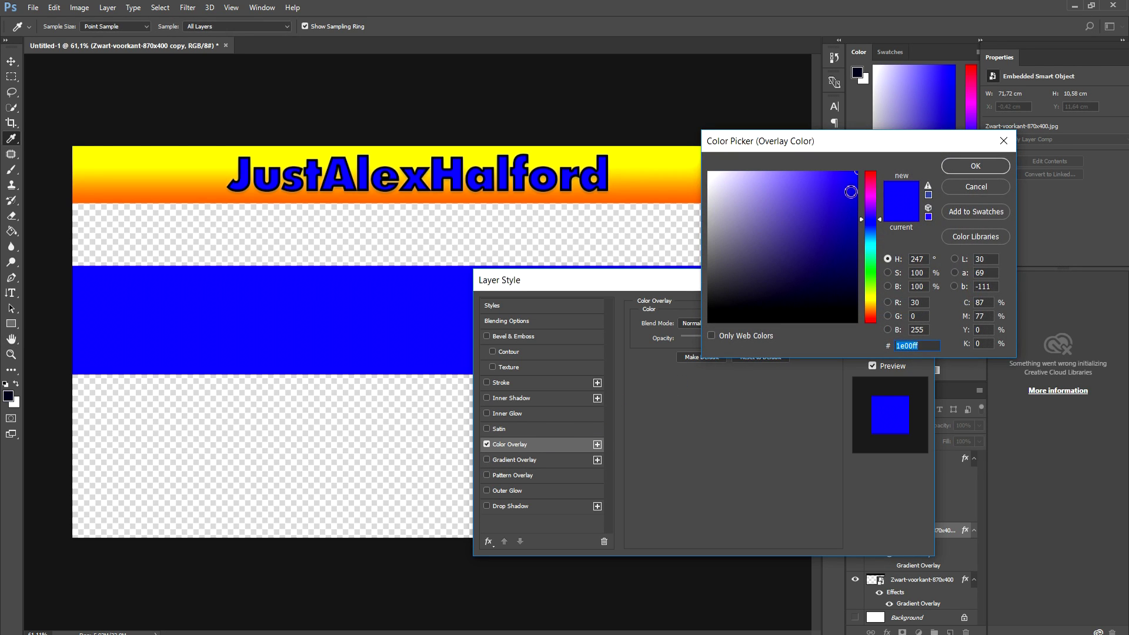
pyautogui.click(815, 171)
pyautogui.click(933, 122)
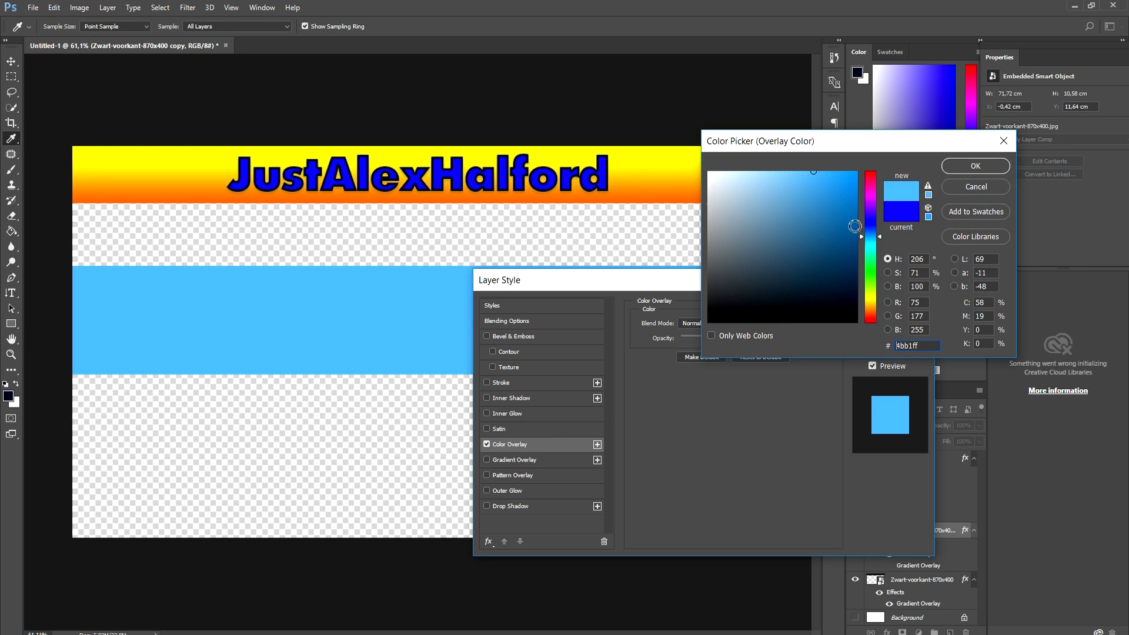
pyautogui.click(979, 170)
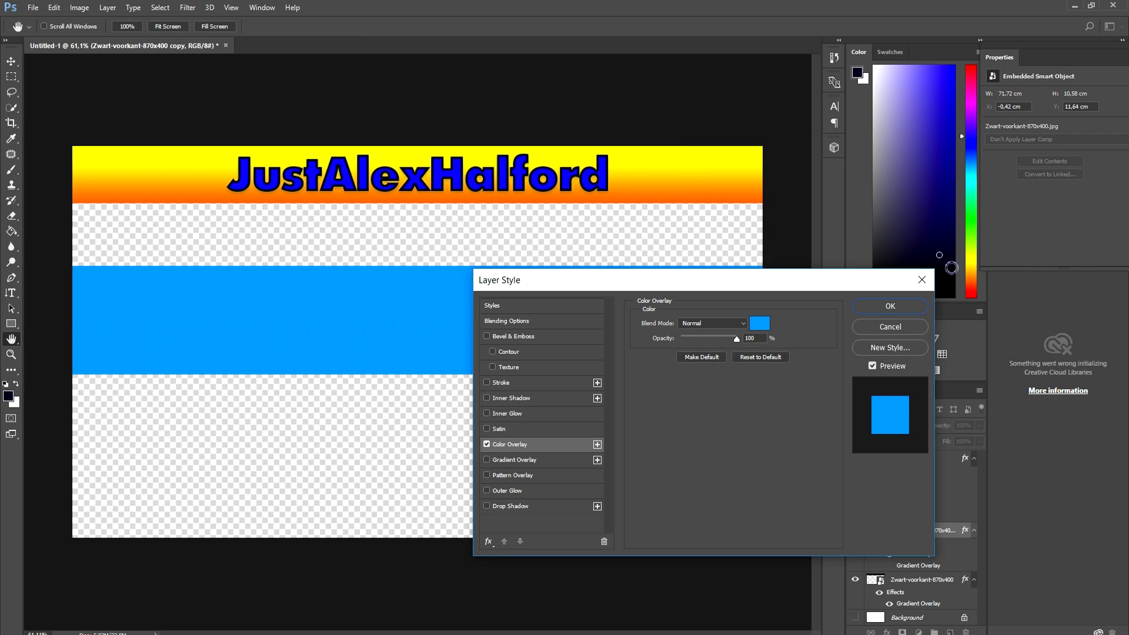
pyautogui.click(891, 306)
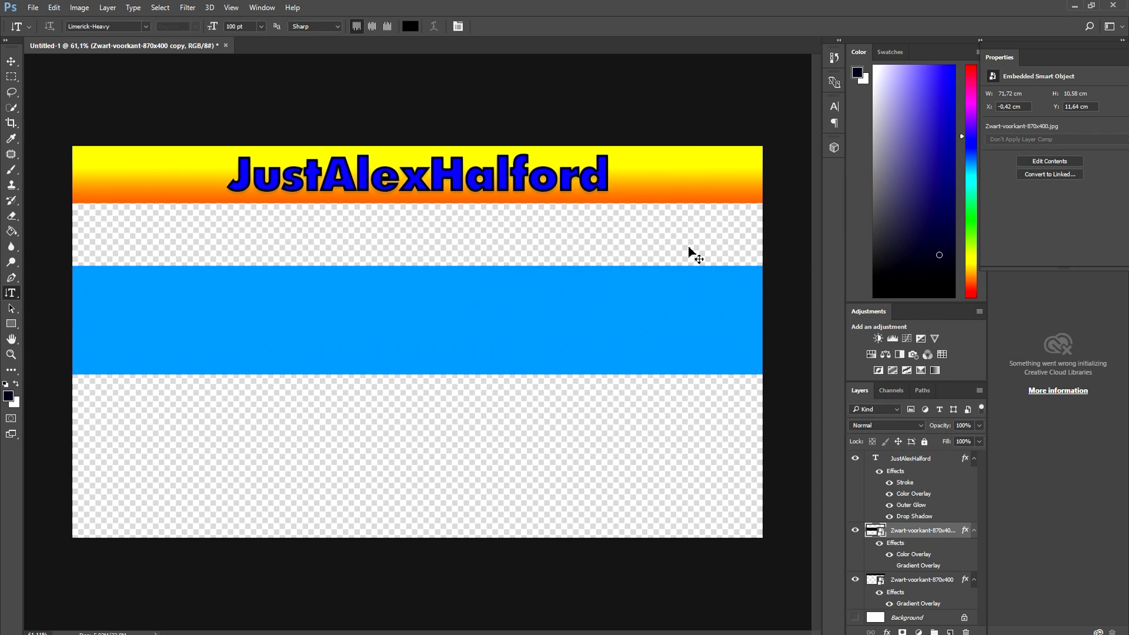
pyautogui.hotkey('ctrl', 't')
# Step: Narrow the blue band into a small box under the bar's left end, layered below Zwart-voorkant-870x400
pyautogui.moveTo(800, 319); pyautogui.dragTo(199, 227)
pyautogui.press('Return')
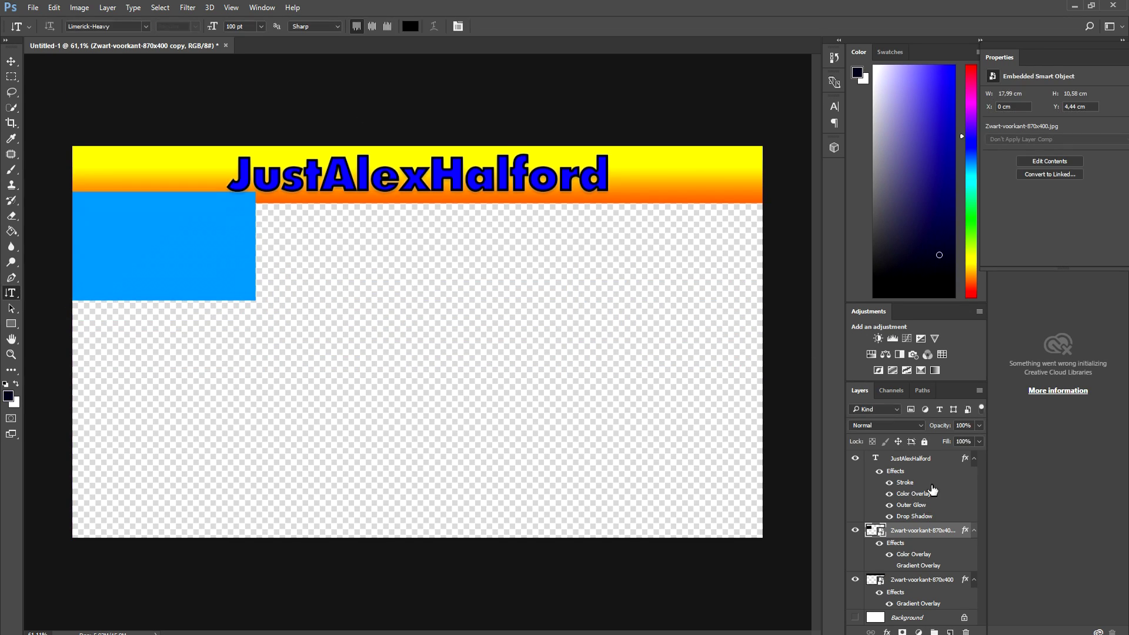
pyautogui.moveTo(930, 533); pyautogui.dragTo(923, 590)
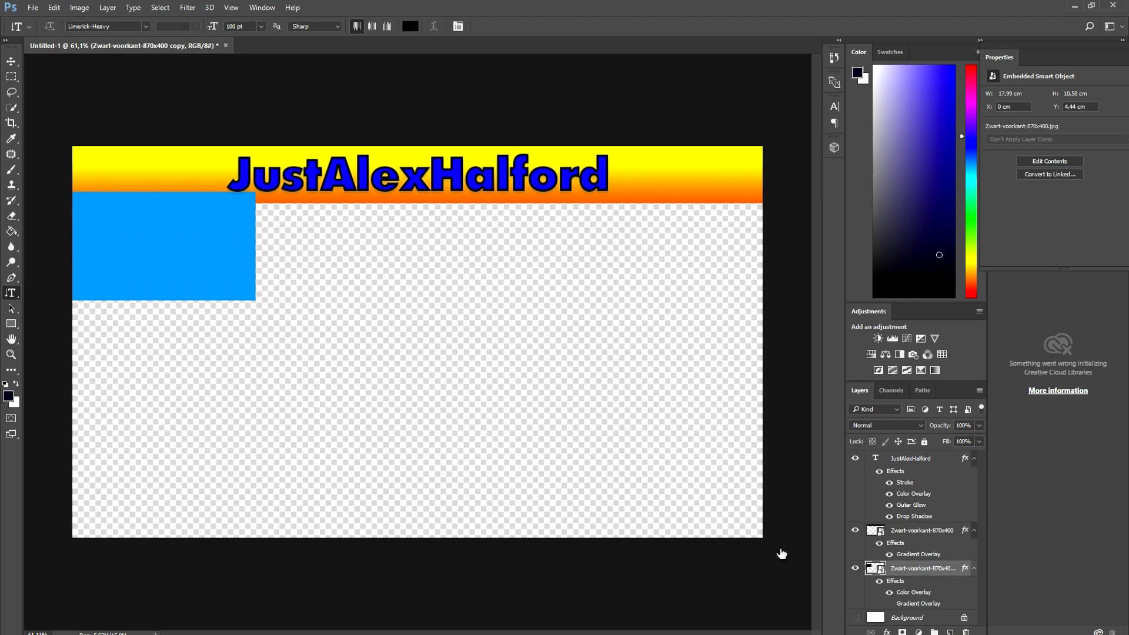
pyautogui.scroll(3, 114, 216)
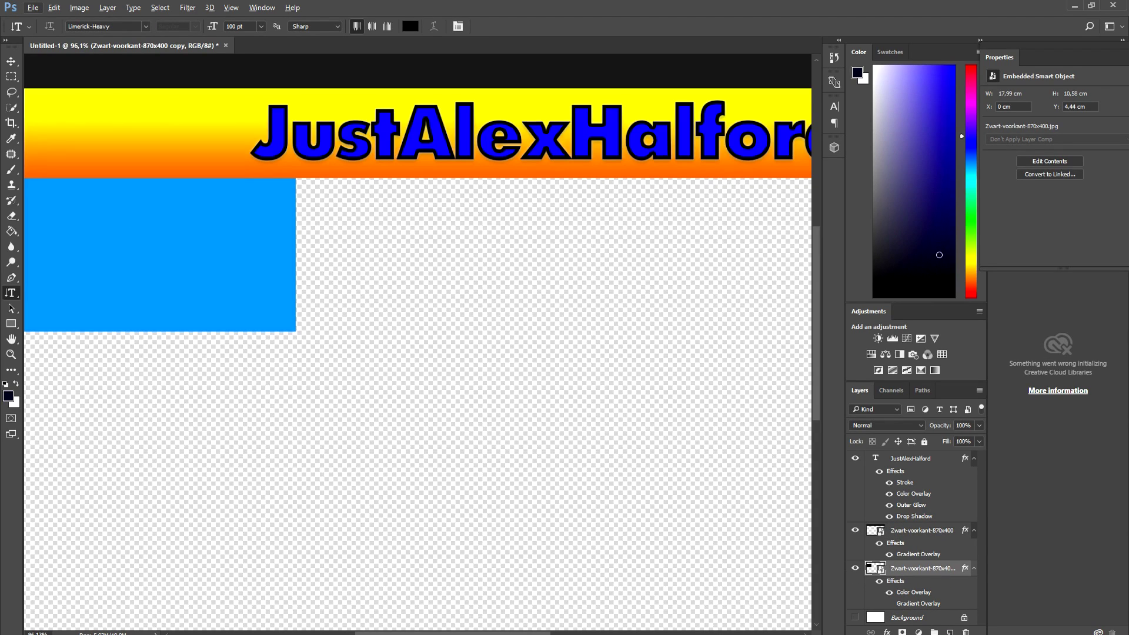
pyautogui.moveTo(460, 632); pyautogui.dragTo(400, 616)
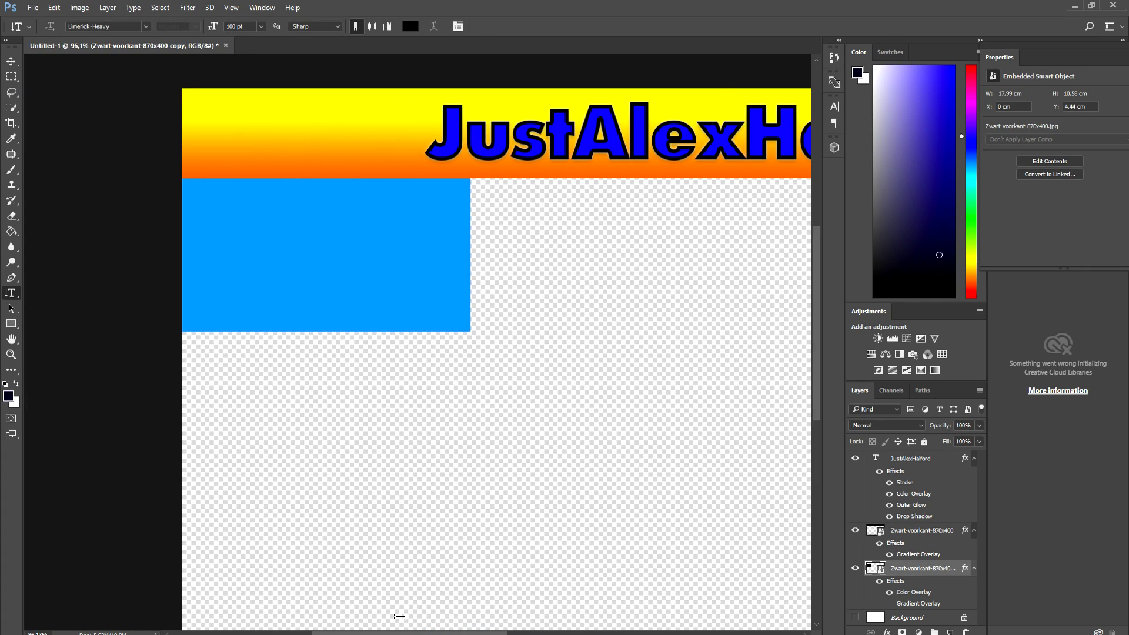
pyautogui.click(219, 213)
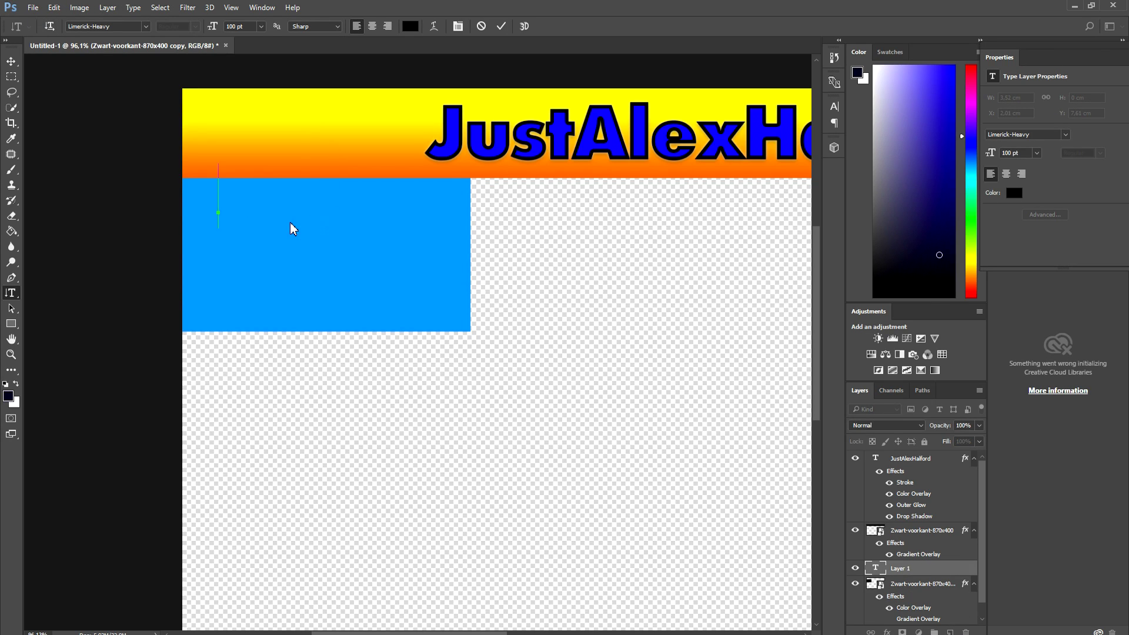
# Step: Type the heading NEW FOLLOWER on the blue box, correct the typo, and nudge it lower
pyautogui.write('NEW')
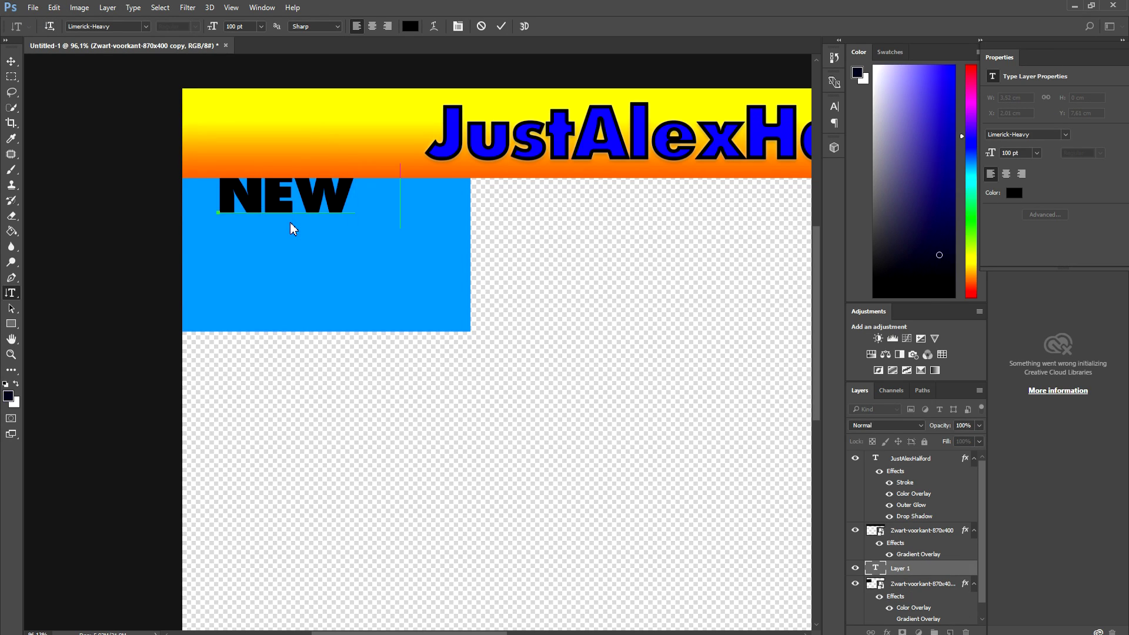
pyautogui.write(' FOLLOER')
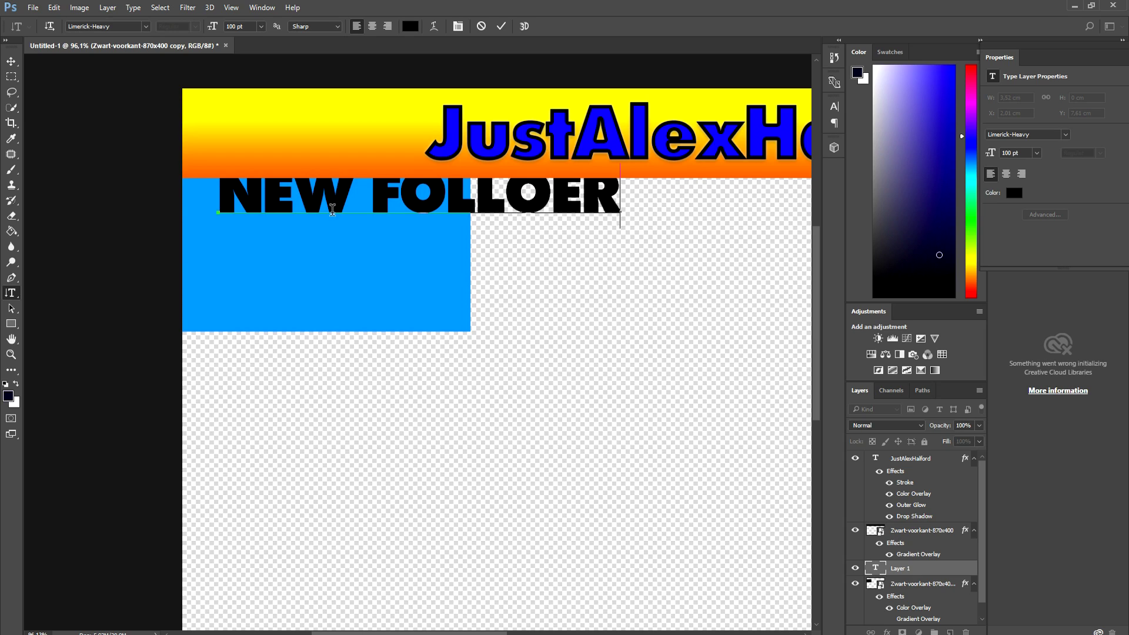
pyautogui.press('BackSpace')
pyautogui.press('BackSpace')
pyautogui.write('WER')
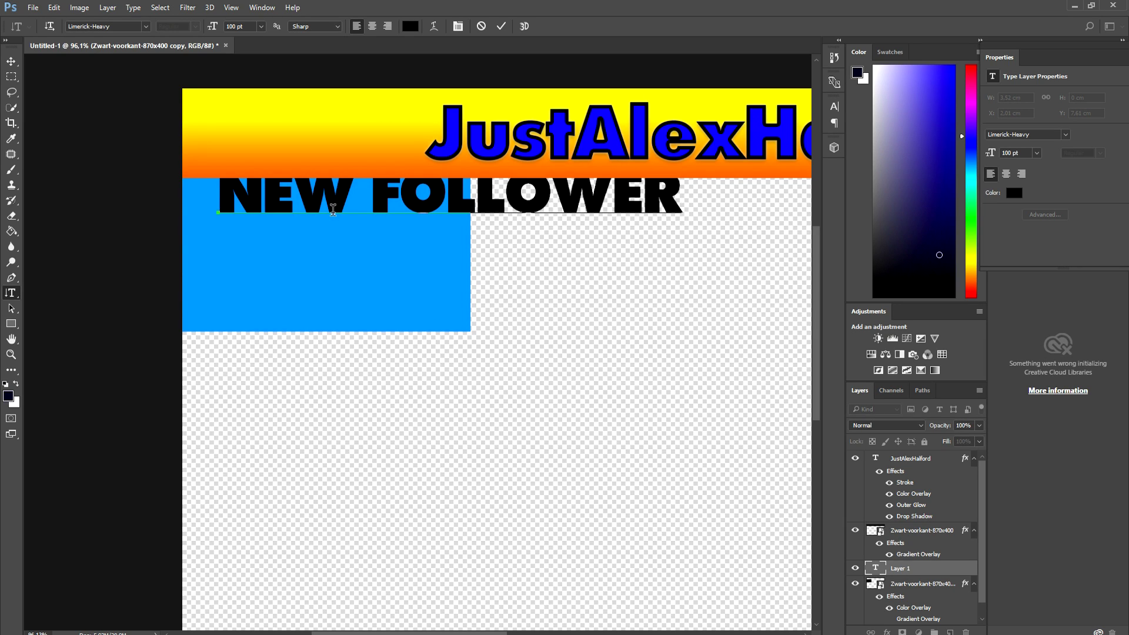
pyautogui.moveTo(337, 201); pyautogui.dragTo(340, 216)
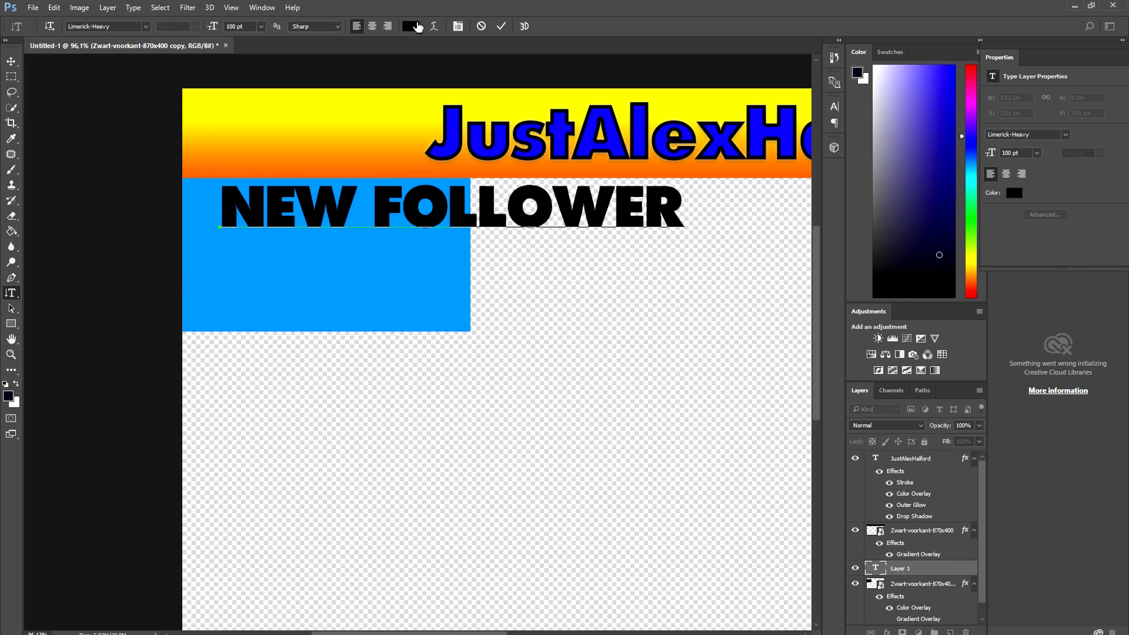
# Step: Change the NEW FOLLOWER text colour in the picker and commit the text layer
pyautogui.click(410, 26)
pyautogui.moveTo(801, 217); pyautogui.dragTo(708, 171)
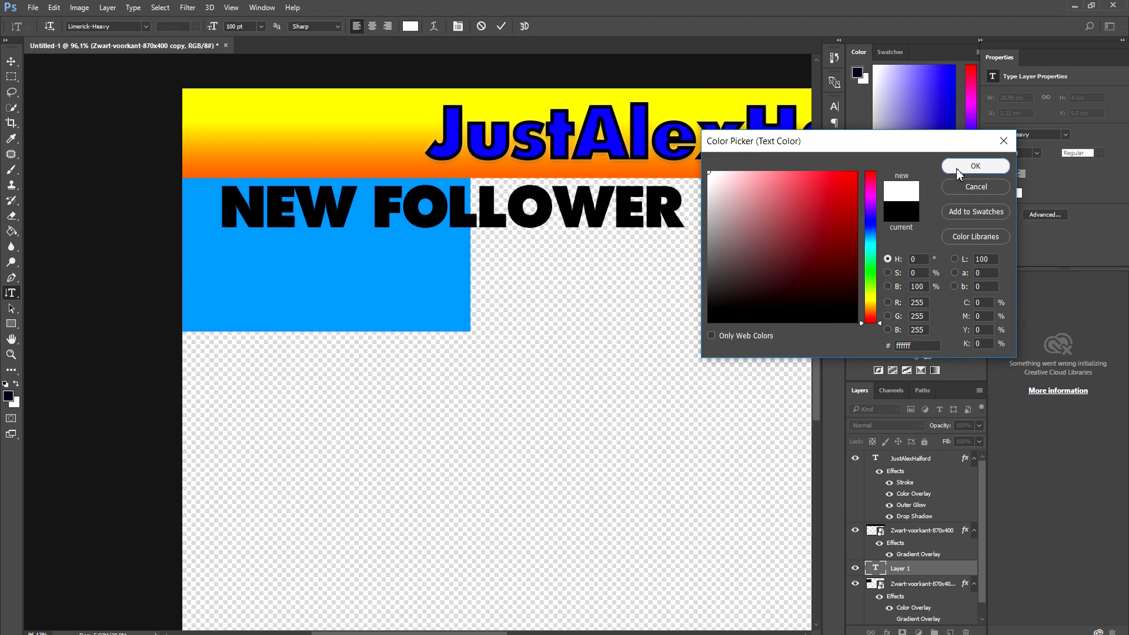
pyautogui.click(976, 166)
pyautogui.click(913, 569)
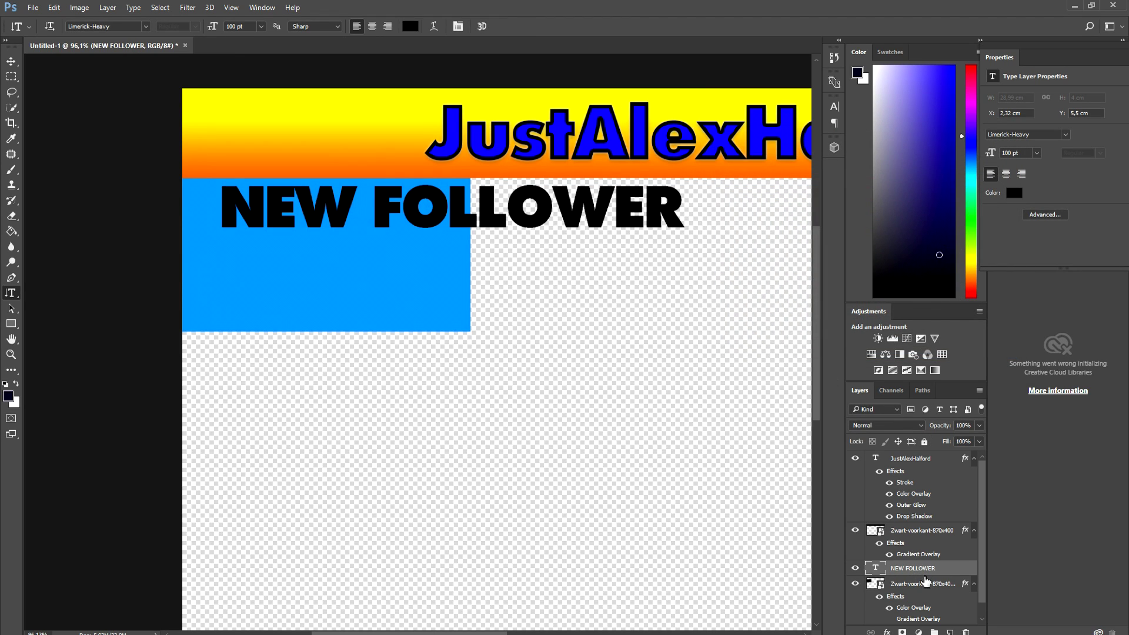
pyautogui.rightClick(926, 581)
pyautogui.press('Escape')
# Step: Give NEW FOLLOWER a white Color Overlay and a 5 px black Stroke
pyautogui.press('h')
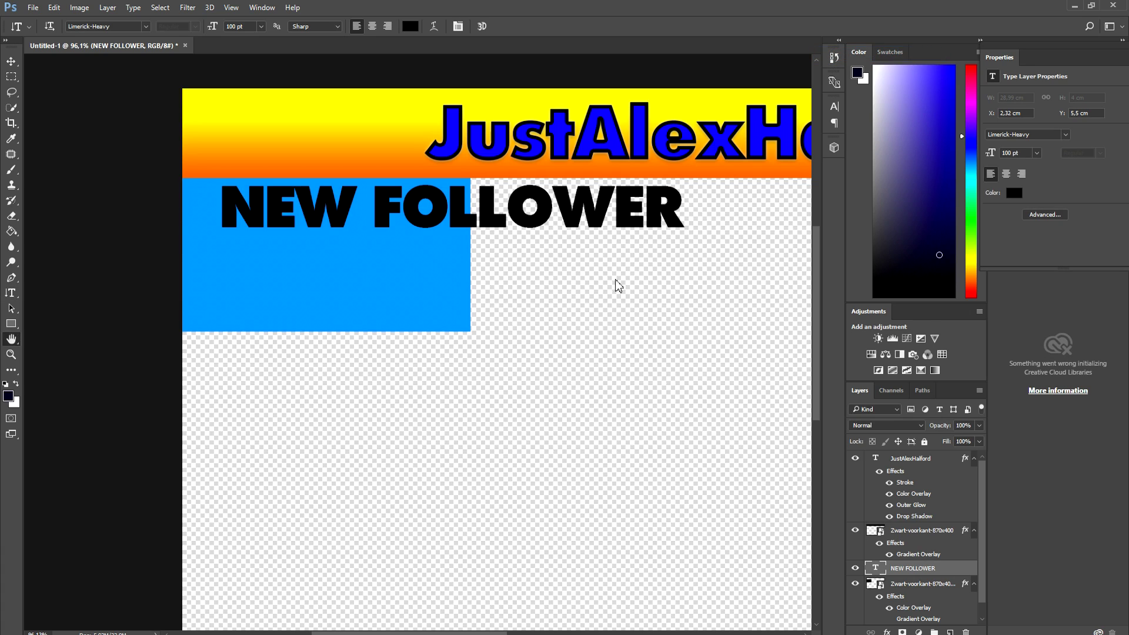
pyautogui.click(541, 444)
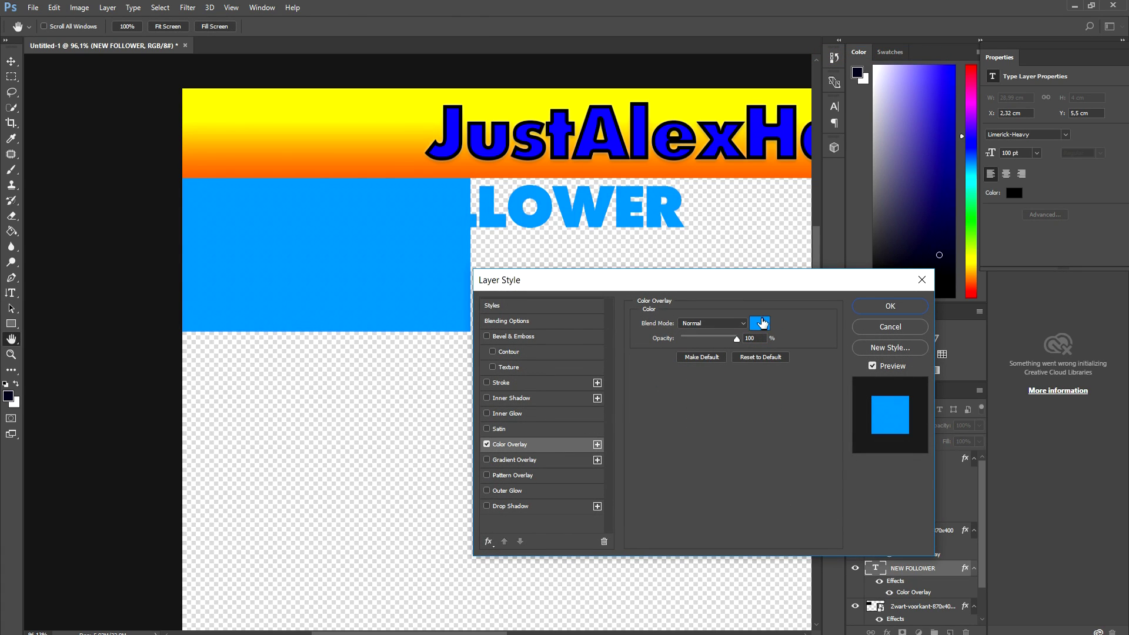
pyautogui.click(763, 323)
pyautogui.click(709, 172)
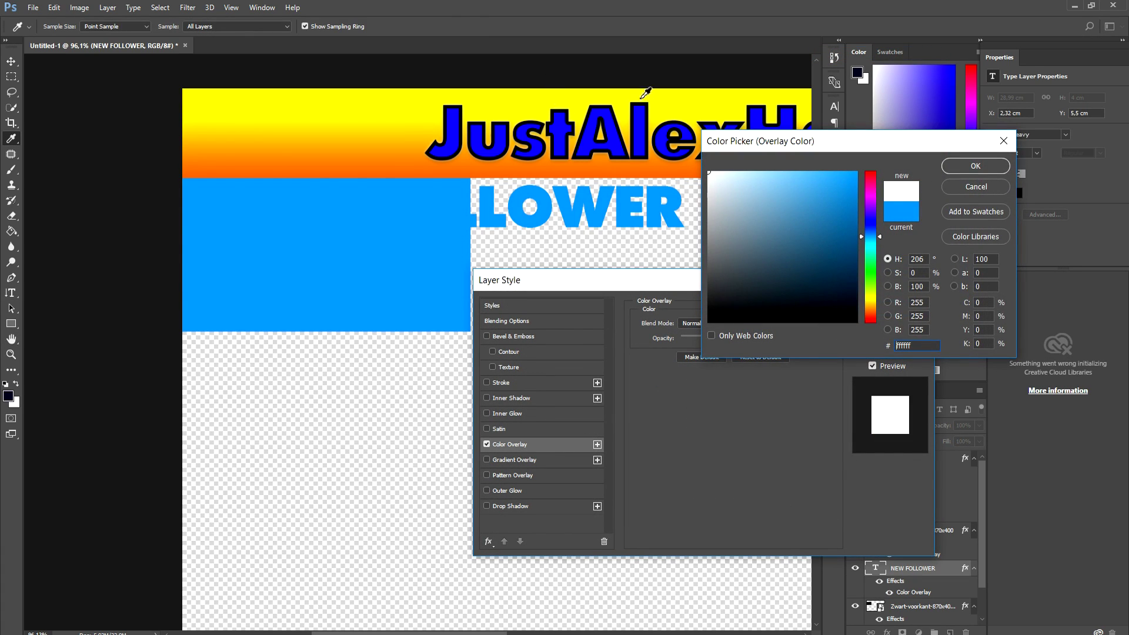
pyautogui.click(973, 169)
pyautogui.click(526, 383)
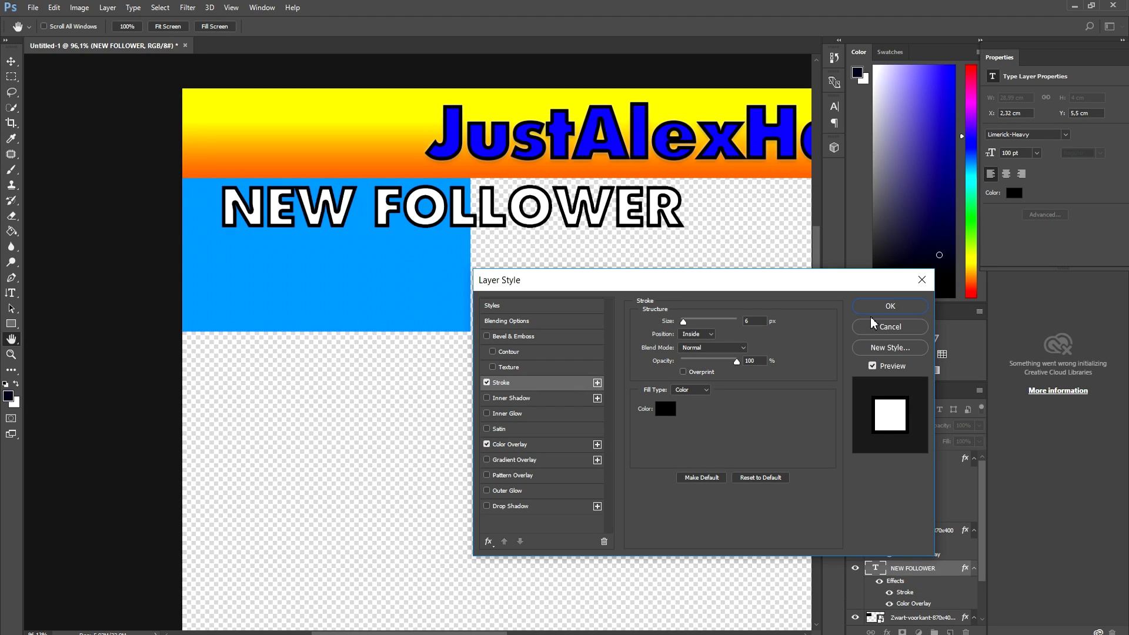
pyautogui.moveTo(686, 324); pyautogui.dragTo(682, 323)
pyautogui.click(891, 306)
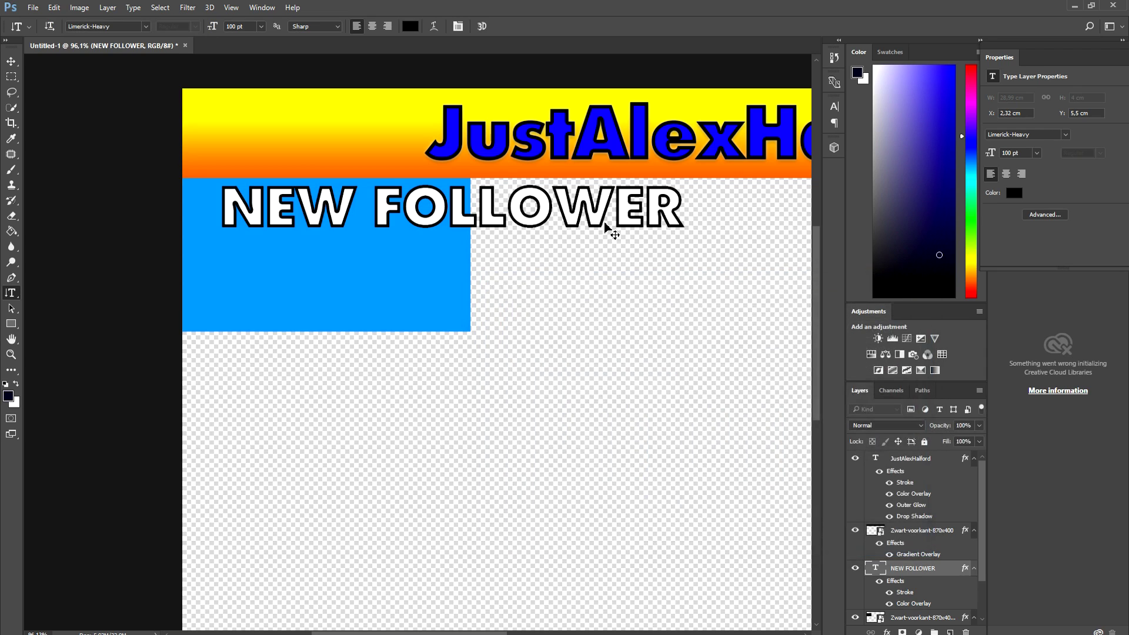
# Step: Scale NEW FOLLOWER down to 37.63 pt and move it to the blue box's top-left corner
pyautogui.hotkey('ctrl', 't')
pyautogui.moveTo(685, 180); pyautogui.dragTo(396, 211)
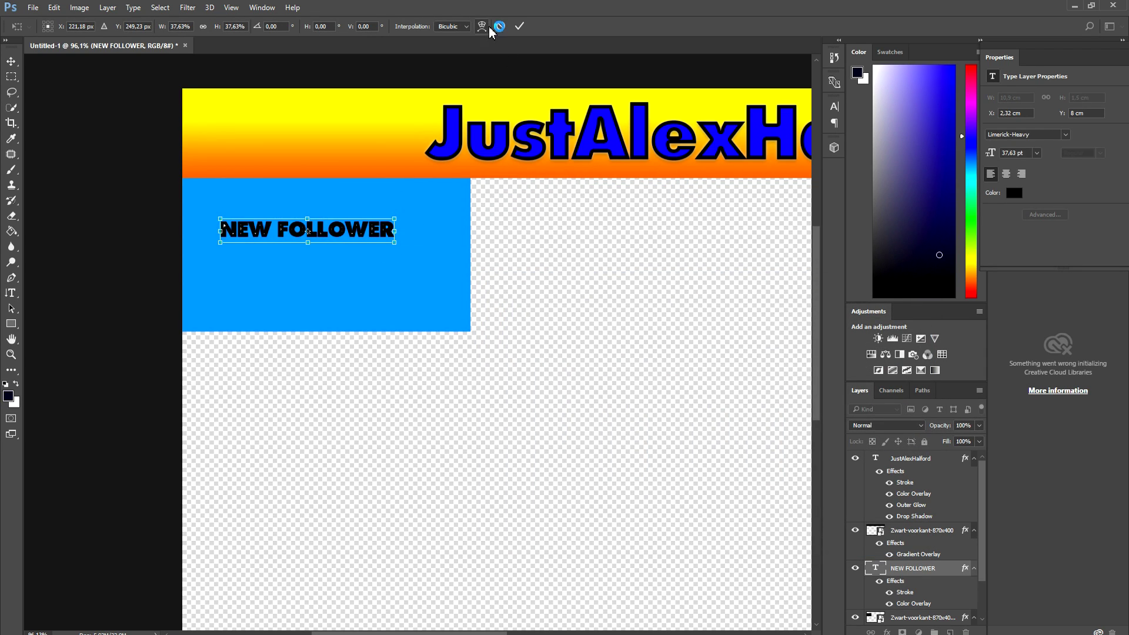
pyautogui.click(520, 26)
pyautogui.moveTo(298, 237); pyautogui.dragTo(266, 201)
# Step: Set the NEW FOLLOWER stroke position to Center
pyautogui.rightClick(935, 578)
pyautogui.click(853, 21)
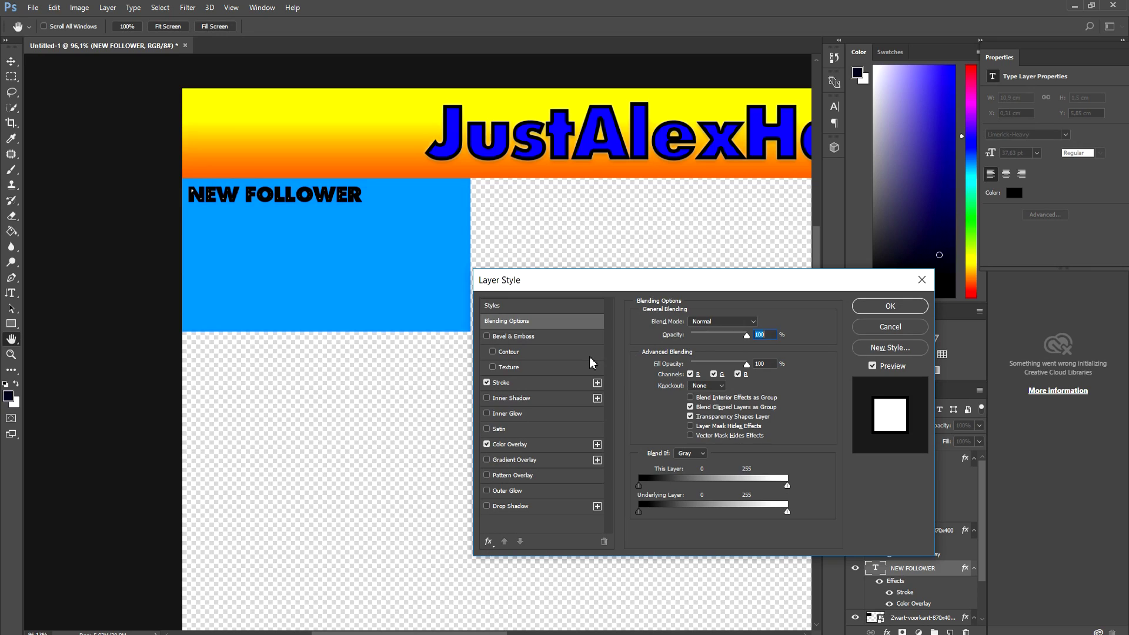
pyautogui.click(521, 385)
pyautogui.click(696, 334)
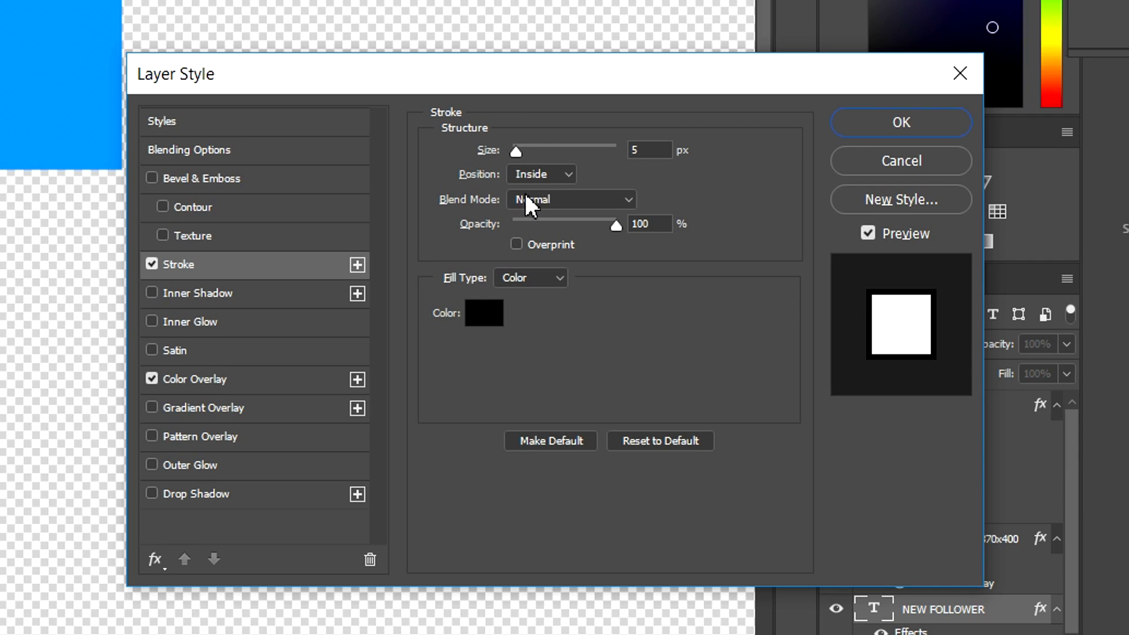
pyautogui.click(539, 220)
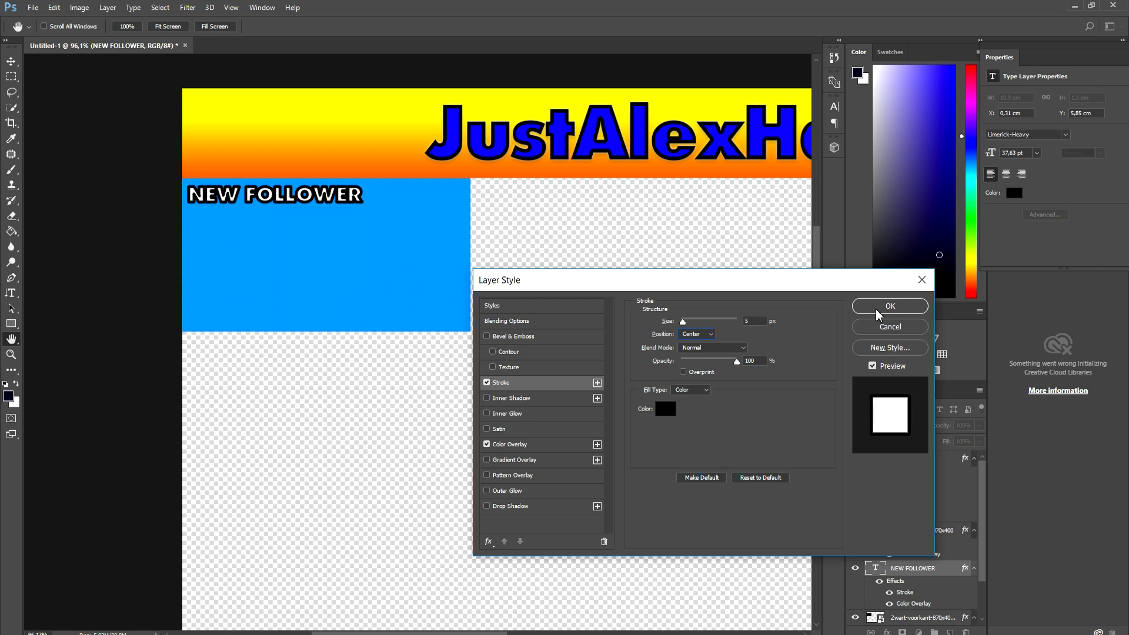
pyautogui.click(874, 127)
pyautogui.scroll(5, 223, 194)
pyautogui.scroll(1, 224, 194)
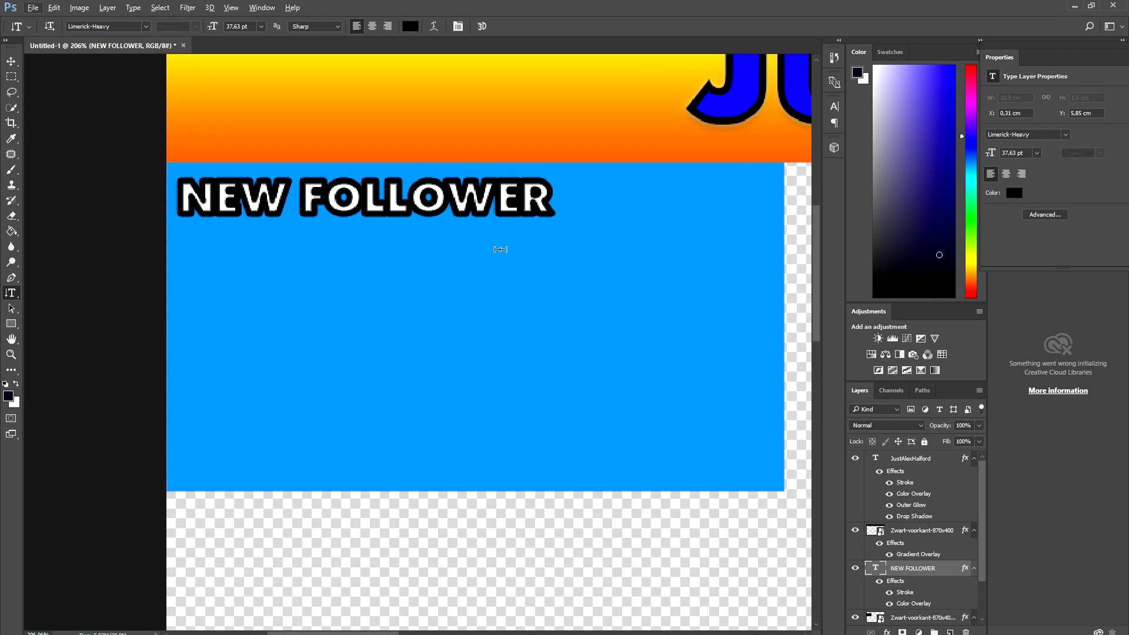
# Step: Duplicate the NEW FOLLOWER layer, retype it as LATEST DONATOR, and place it just below
pyautogui.rightClick(907, 566)
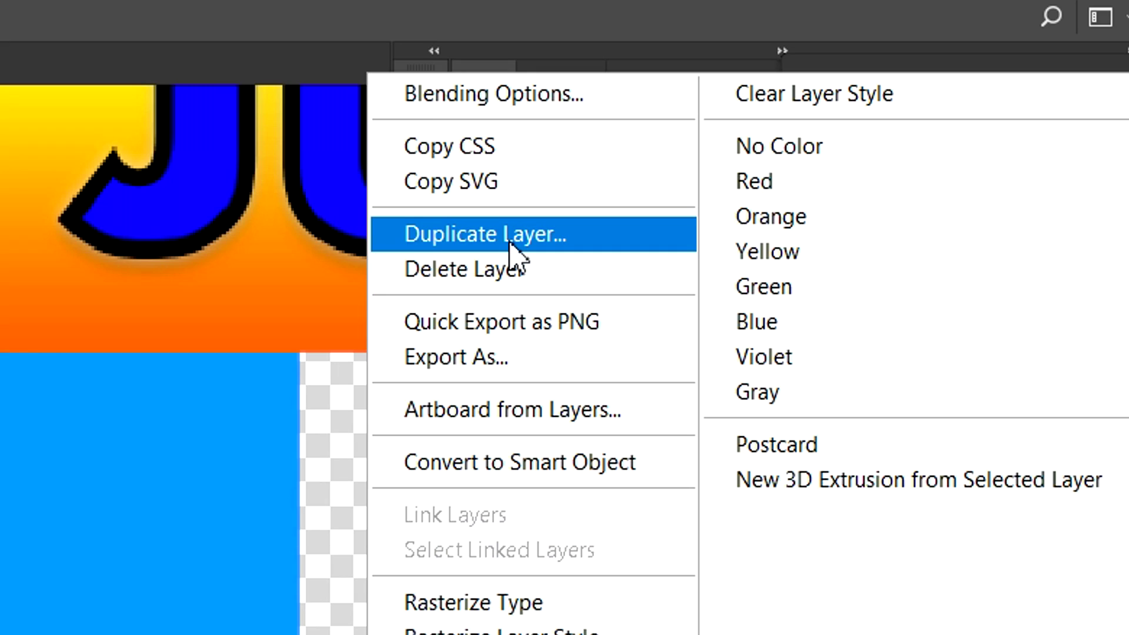
pyautogui.click(876, 130)
pyautogui.click(23, 424)
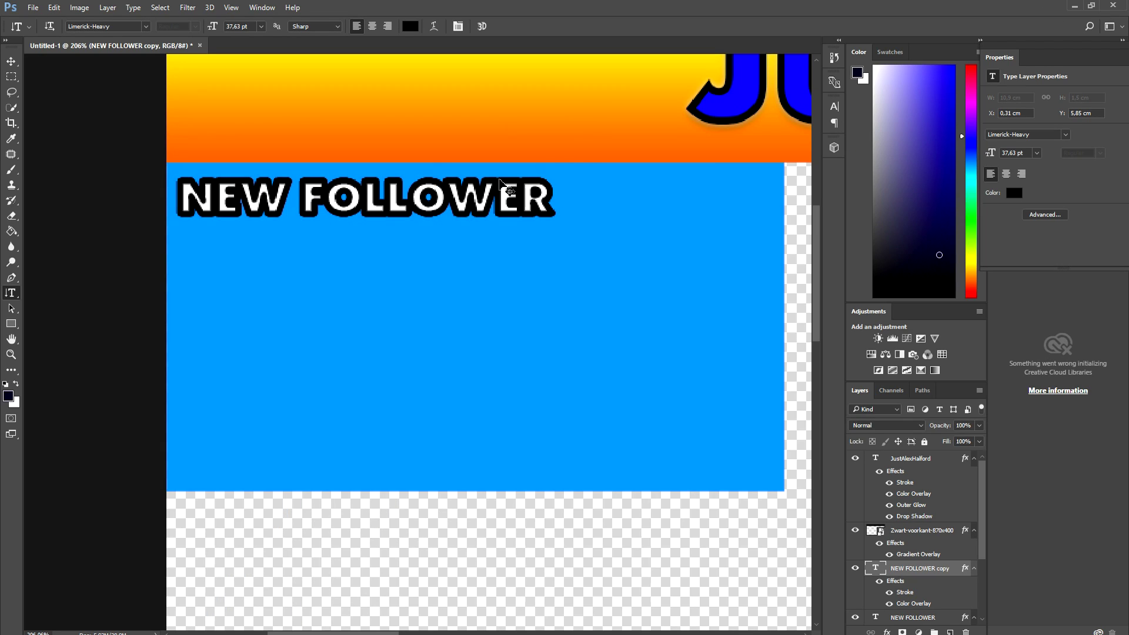
pyautogui.moveTo(507, 188); pyautogui.dragTo(481, 277)
pyautogui.tripleClick(481, 276)
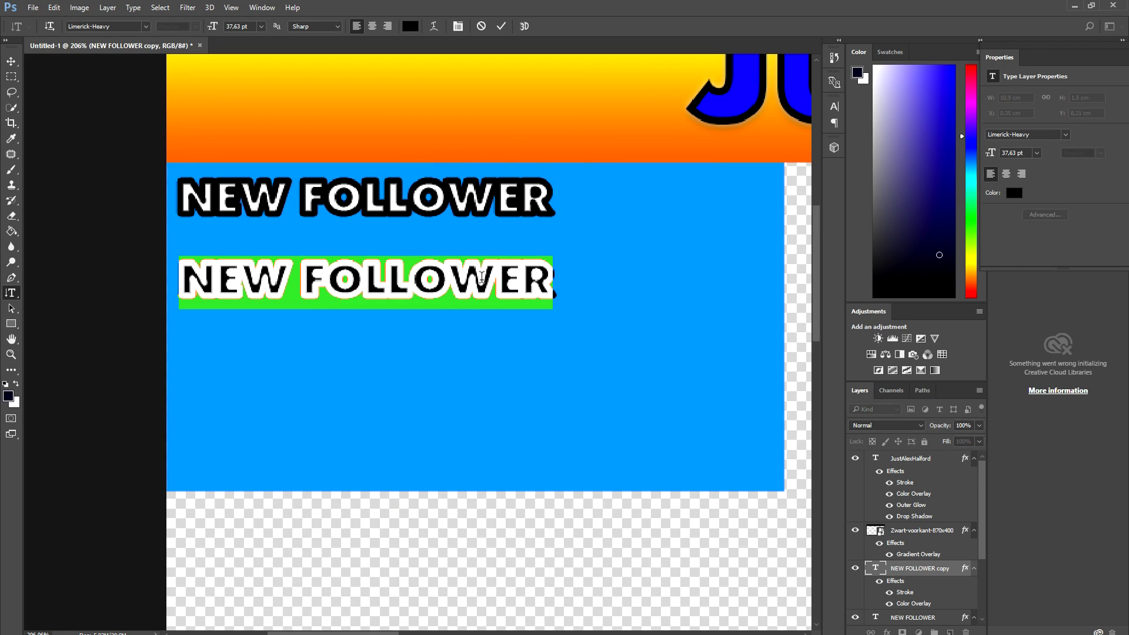
pyautogui.write('LATE')
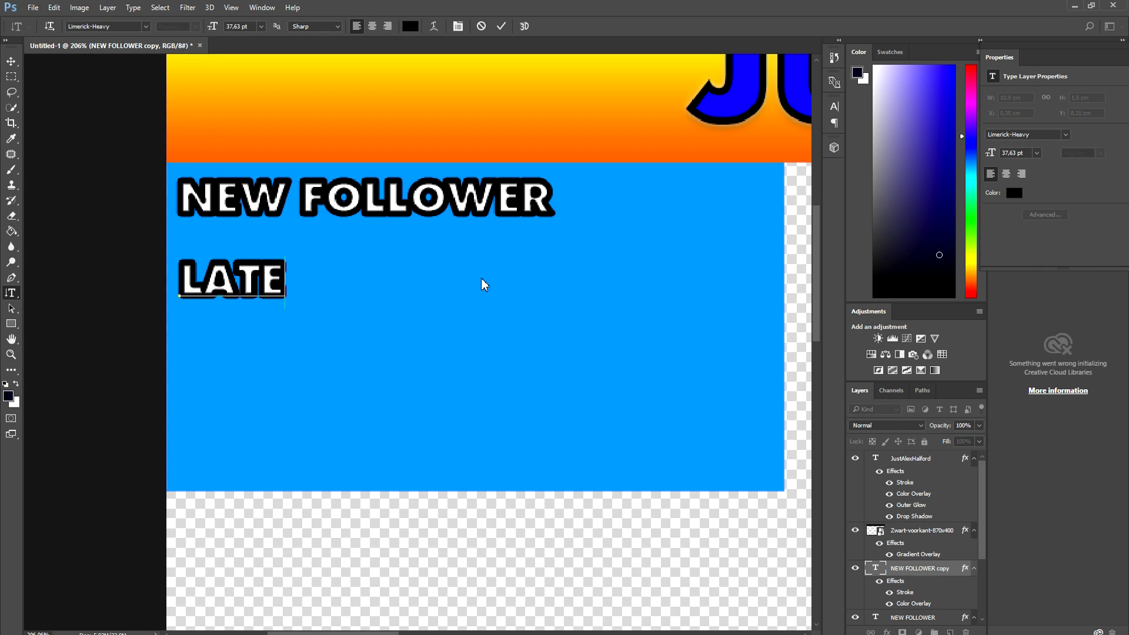
pyautogui.write('ST DONATOR')
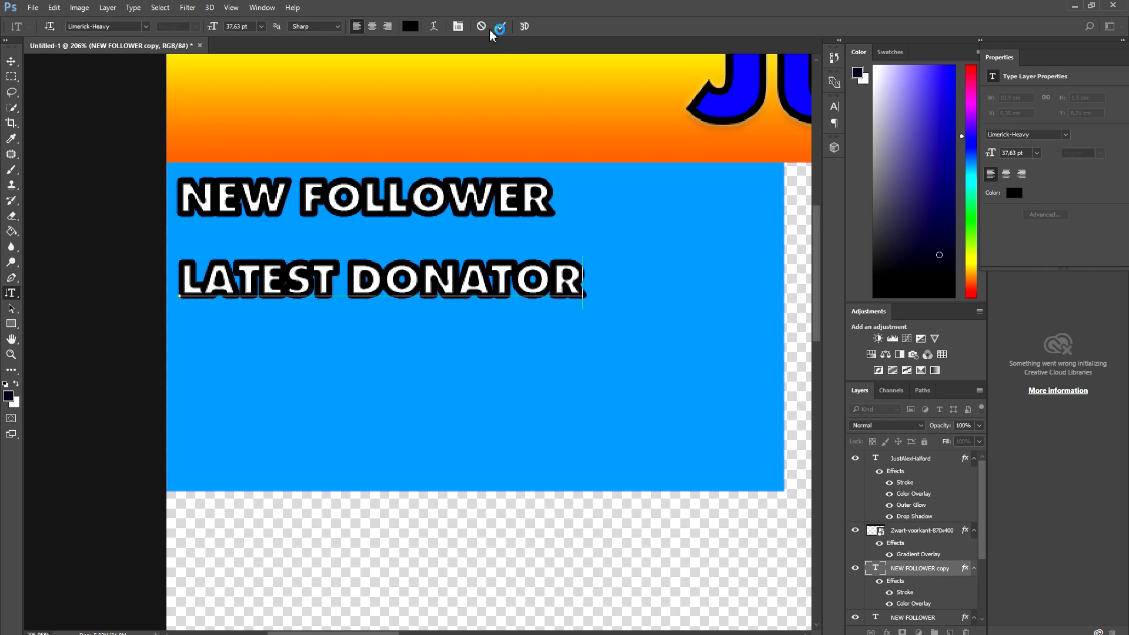
pyautogui.click(505, 28)
pyautogui.moveTo(318, 275); pyautogui.dragTo(319, 254)
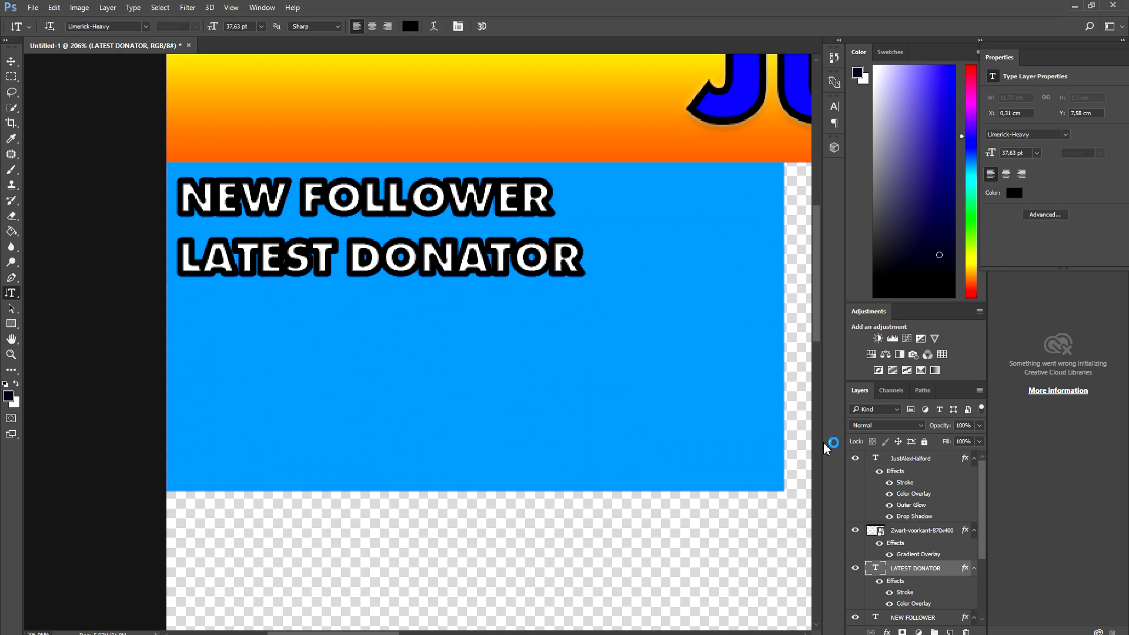
# Step: Duplicate it as TOP DONATOR near the box's bottom and move LATEST DONATOR to the middle
pyautogui.rightClick(905, 568)
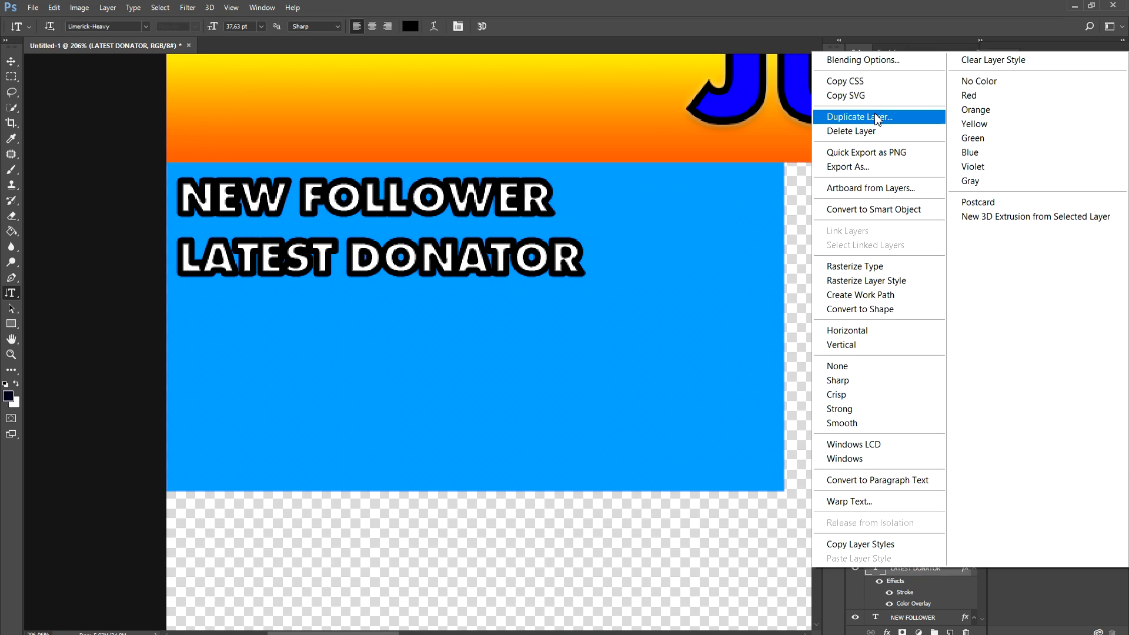
pyautogui.click(865, 116)
pyautogui.press('Return')
pyautogui.moveTo(422, 245); pyautogui.dragTo(422, 316)
pyautogui.click(416, 332)
pyautogui.hotkey('ctrl', 'a')
pyautogui.write('TOP DONATOR')
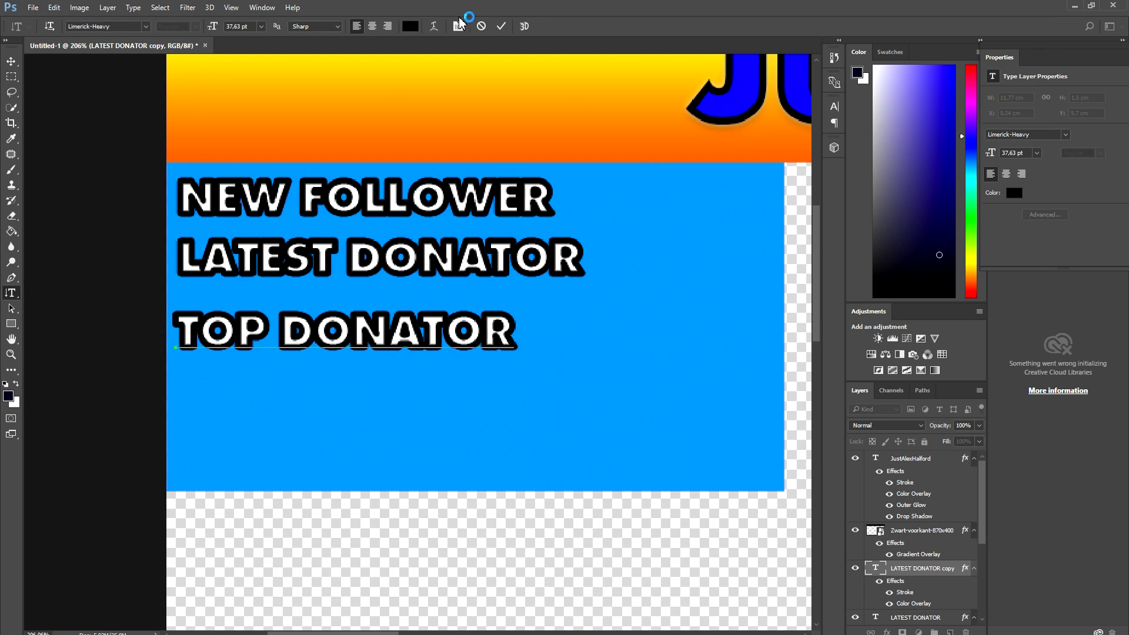
pyautogui.click(501, 26)
pyautogui.moveTo(347, 351); pyautogui.dragTo(344, 462)
pyautogui.keyDown('ctrl'); pyautogui.click(305, 262); pyautogui.keyUp('ctrl')
pyautogui.moveTo(305, 261); pyautogui.dragTo(312, 327)
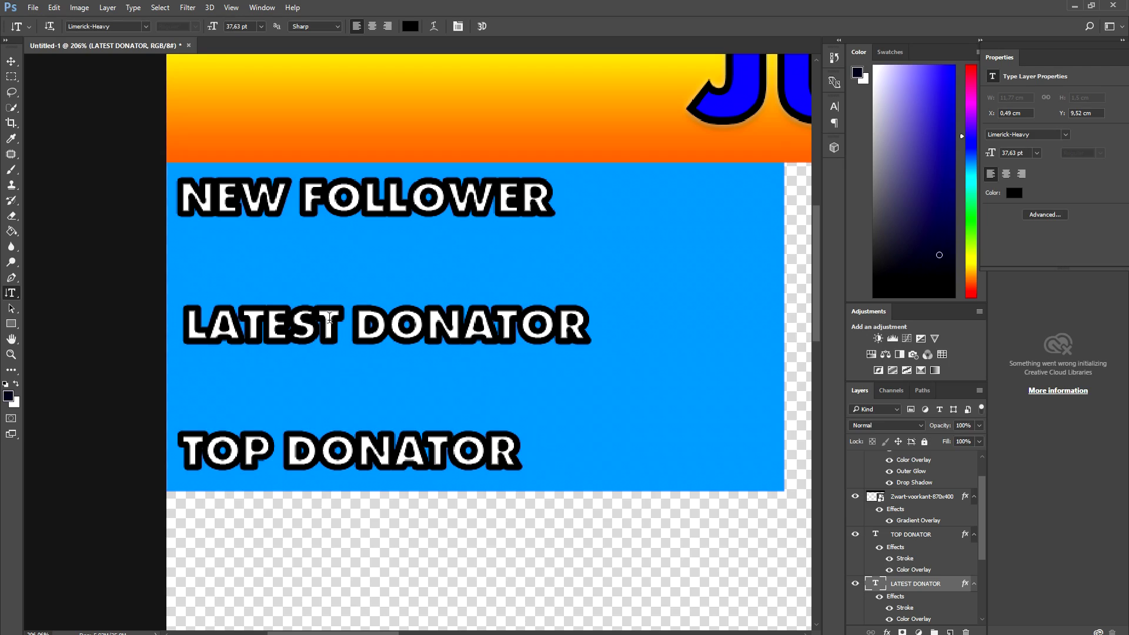
# Step: Stretch the Zwart-voorkant copy blue box wider to the right, past the three headings
pyautogui.scroll(-5, 511, 306)
pyautogui.scroll(-1, 298, 232)
pyautogui.scroll(2, 255, 230)
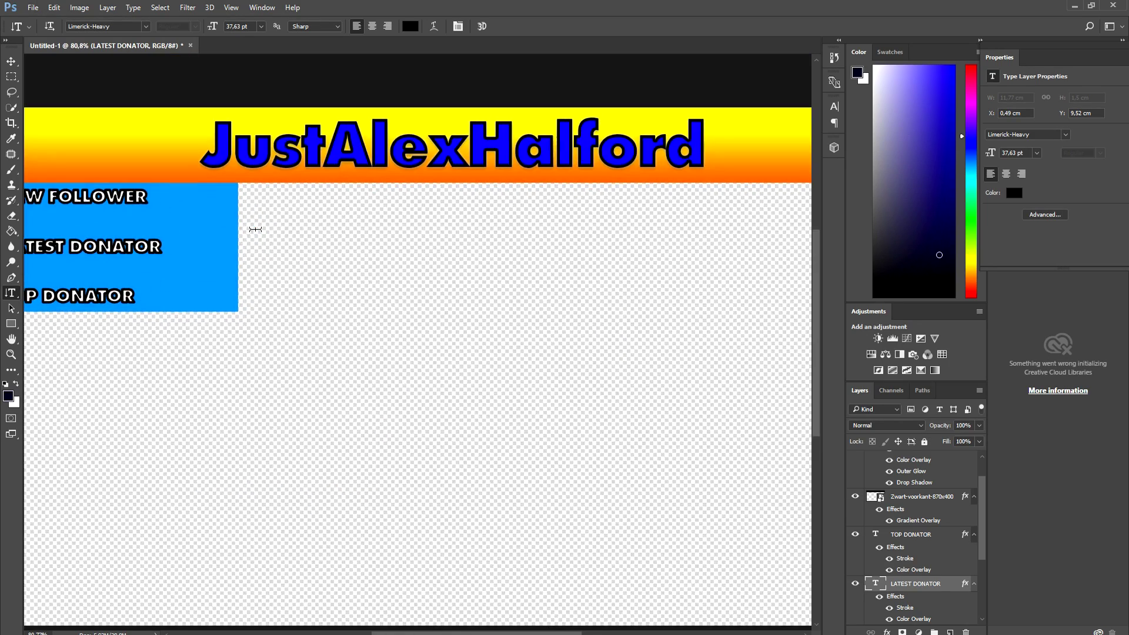
pyautogui.scroll(-1, 252, 230)
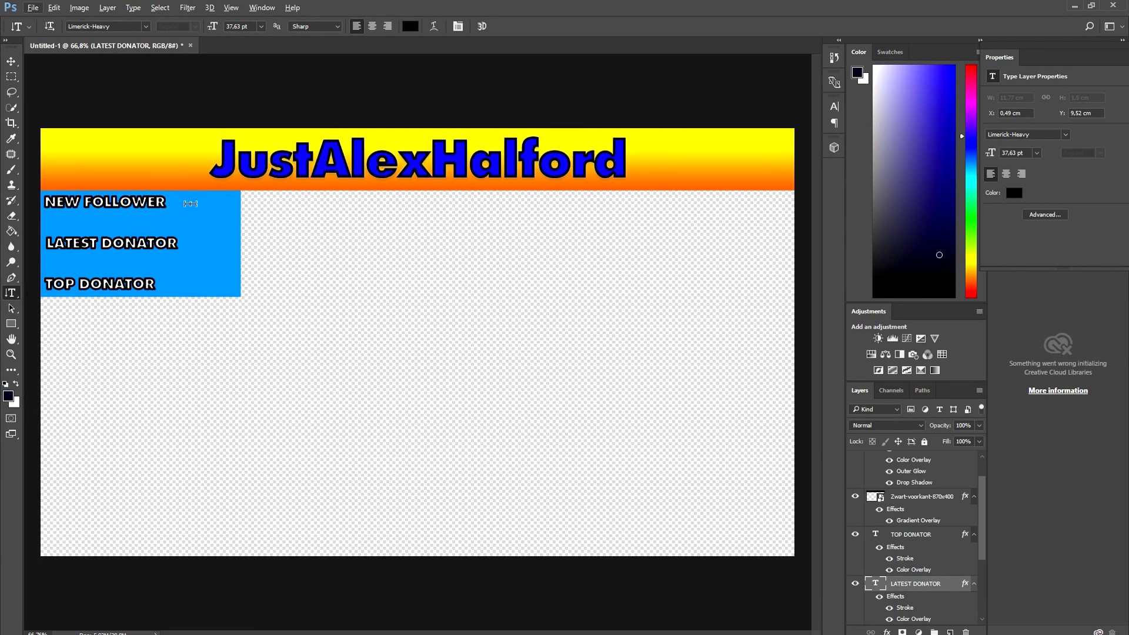
pyautogui.scroll(-4, 890, 568)
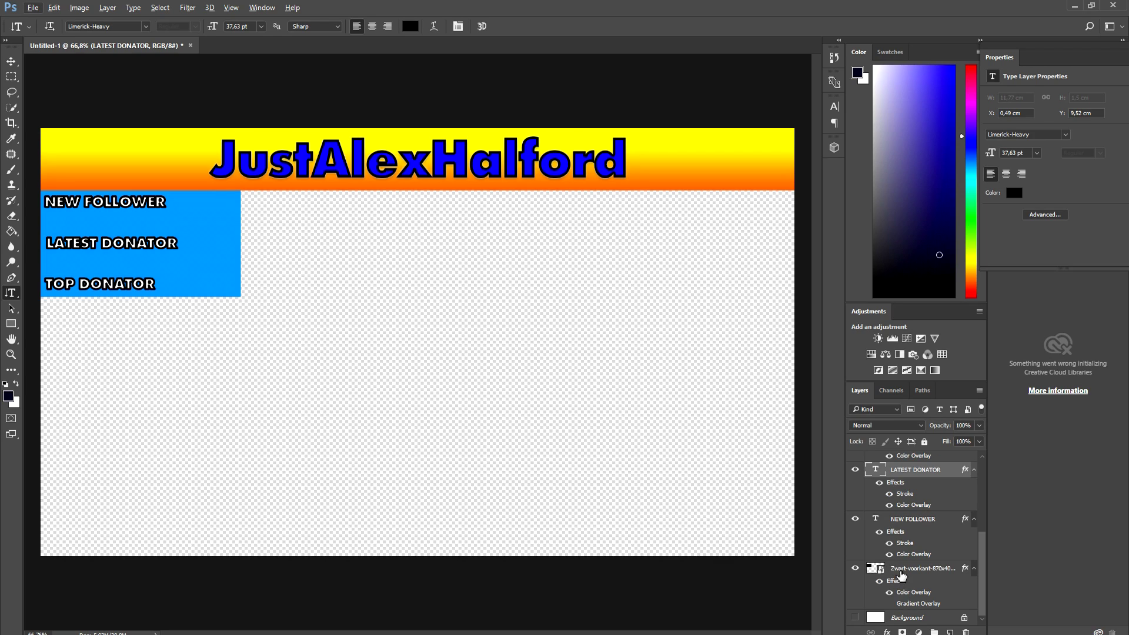
pyautogui.click(868, 576)
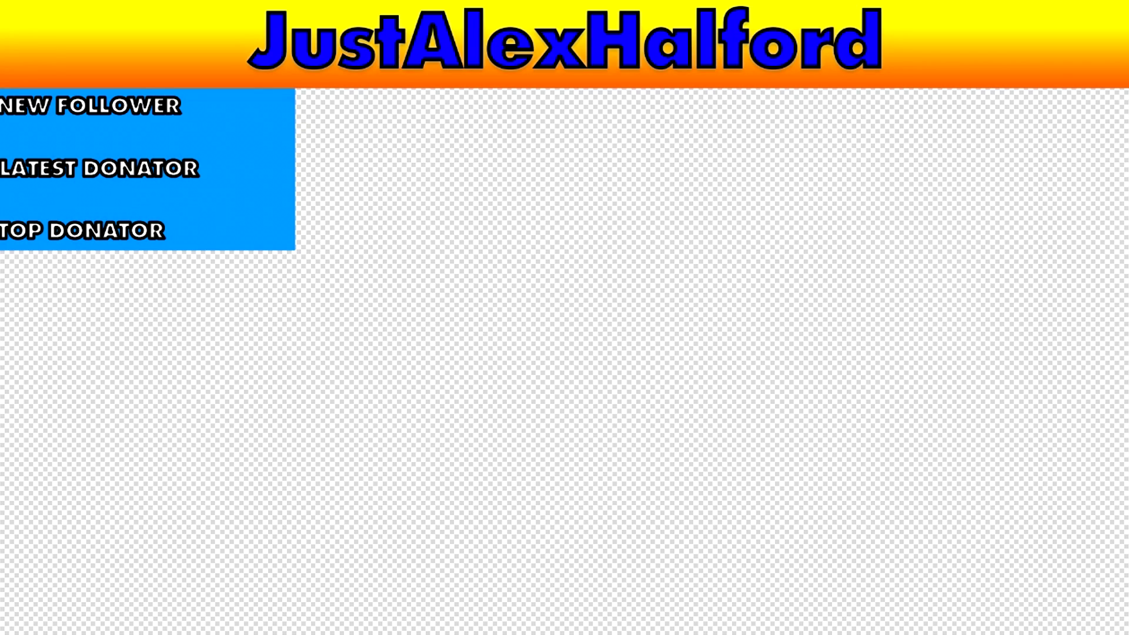
pyautogui.hotkey('ctrl', 't')
pyautogui.moveTo(297, 157); pyautogui.dragTo(360, 159)
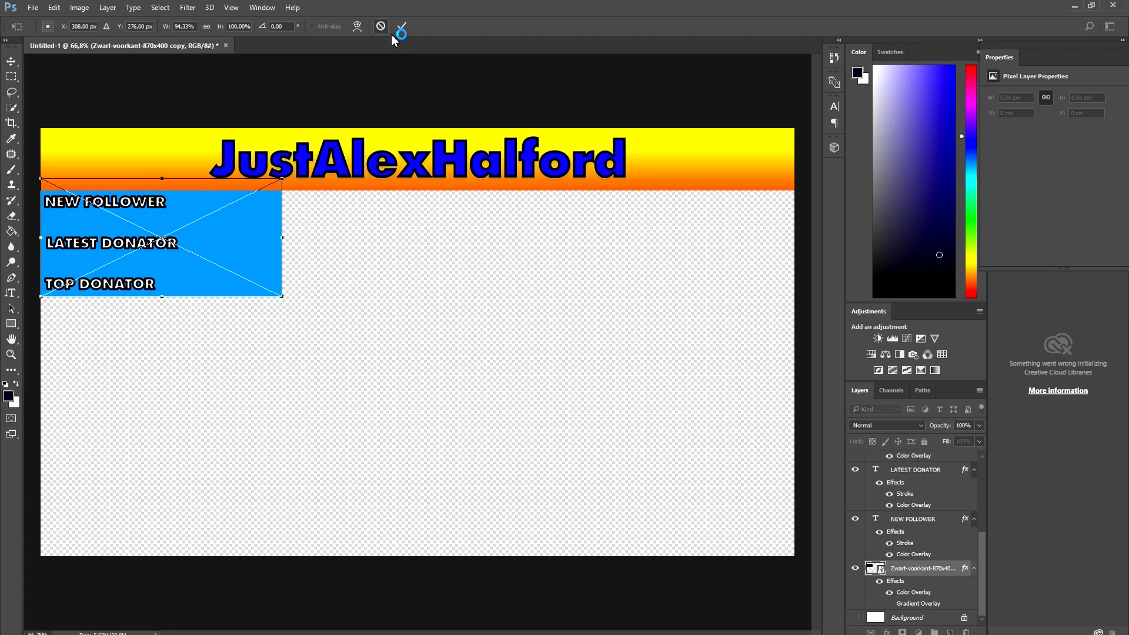
pyautogui.press('t')
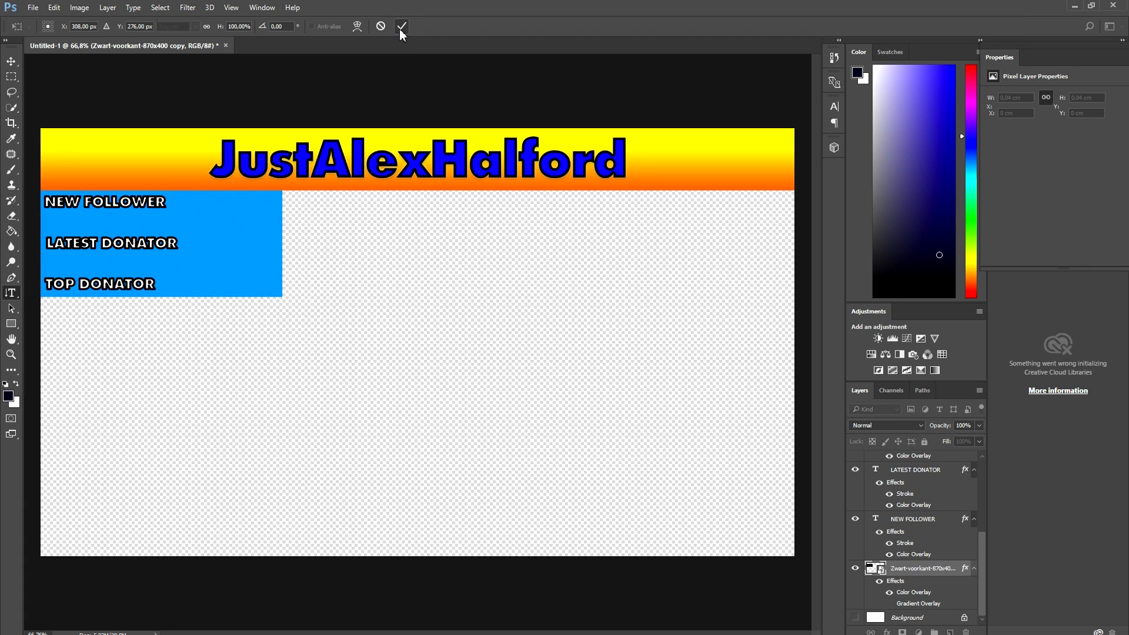
pyautogui.click(402, 26)
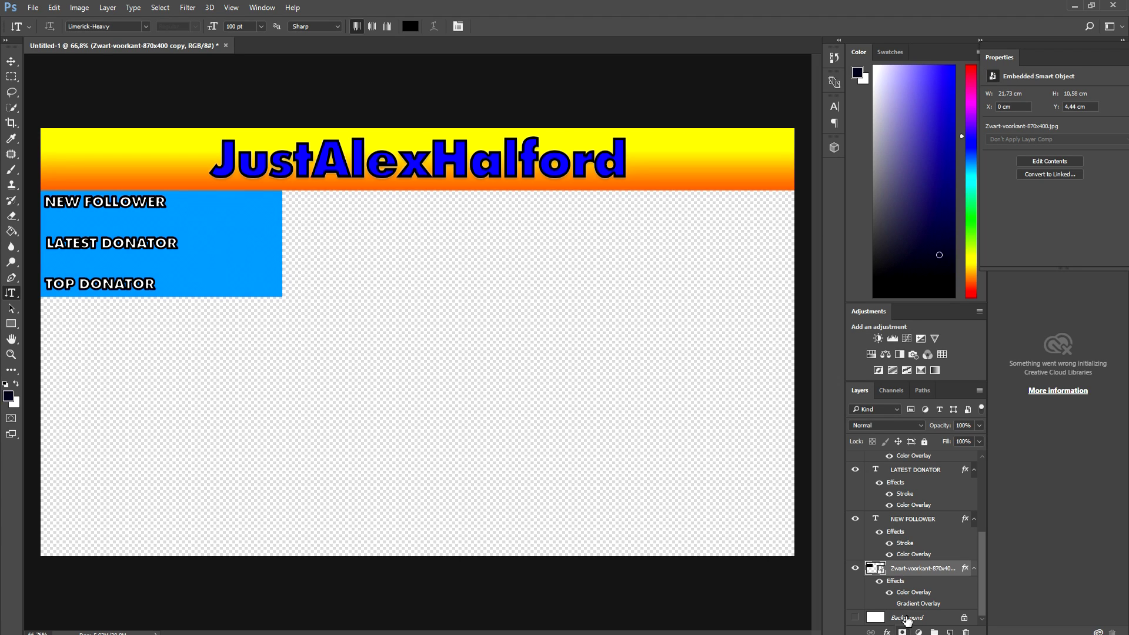
# Step: Enable a drop shadow and a black outer glow on the blue box layer
pyautogui.rightClick(906, 575)
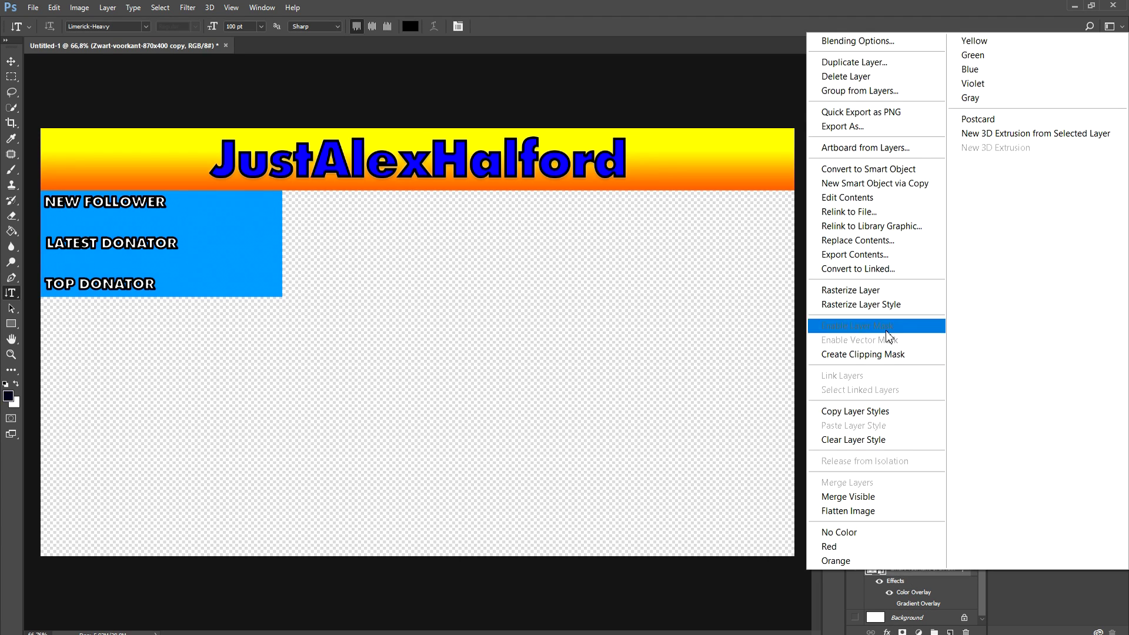
pyautogui.click(894, 47)
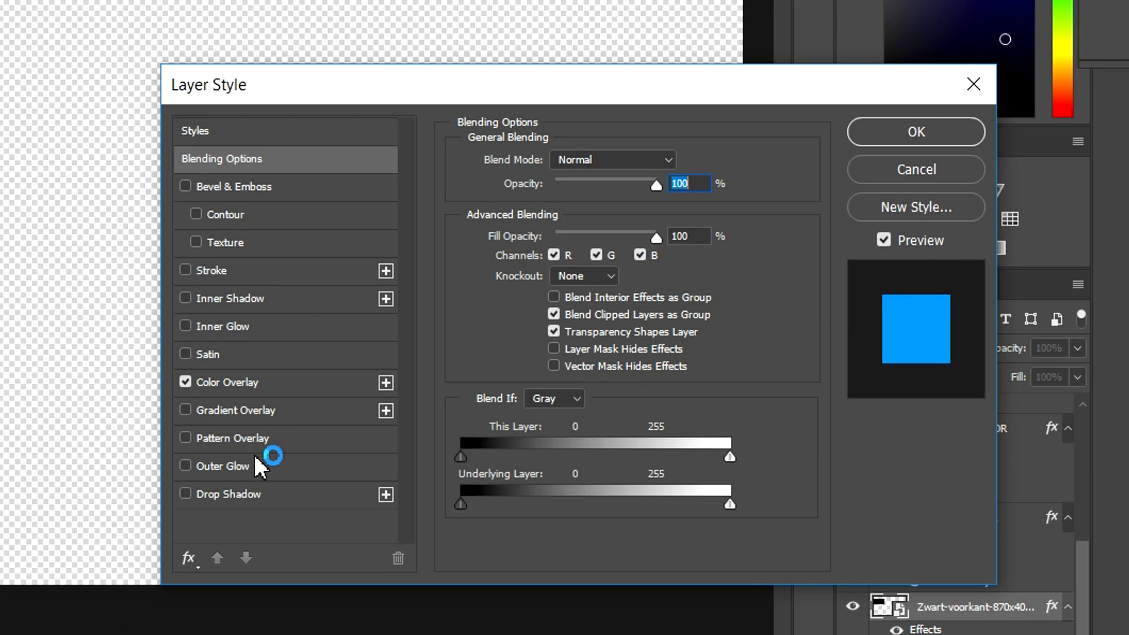
pyautogui.click(241, 493)
pyautogui.click(240, 466)
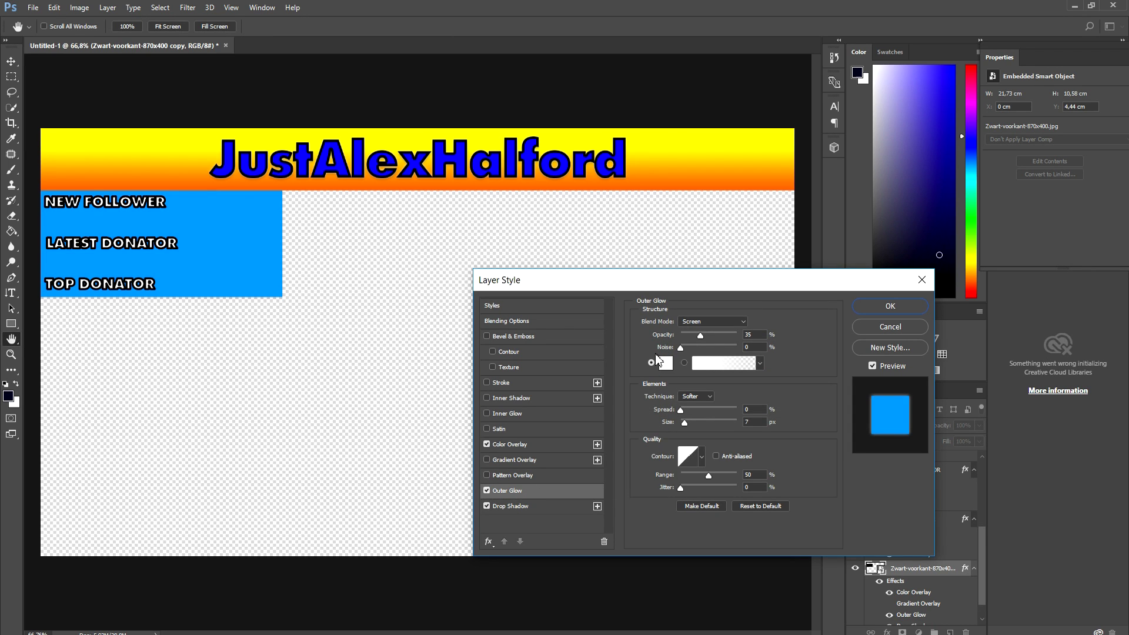
pyautogui.click(661, 362)
pyautogui.click(428, 438)
pyautogui.press('Return')
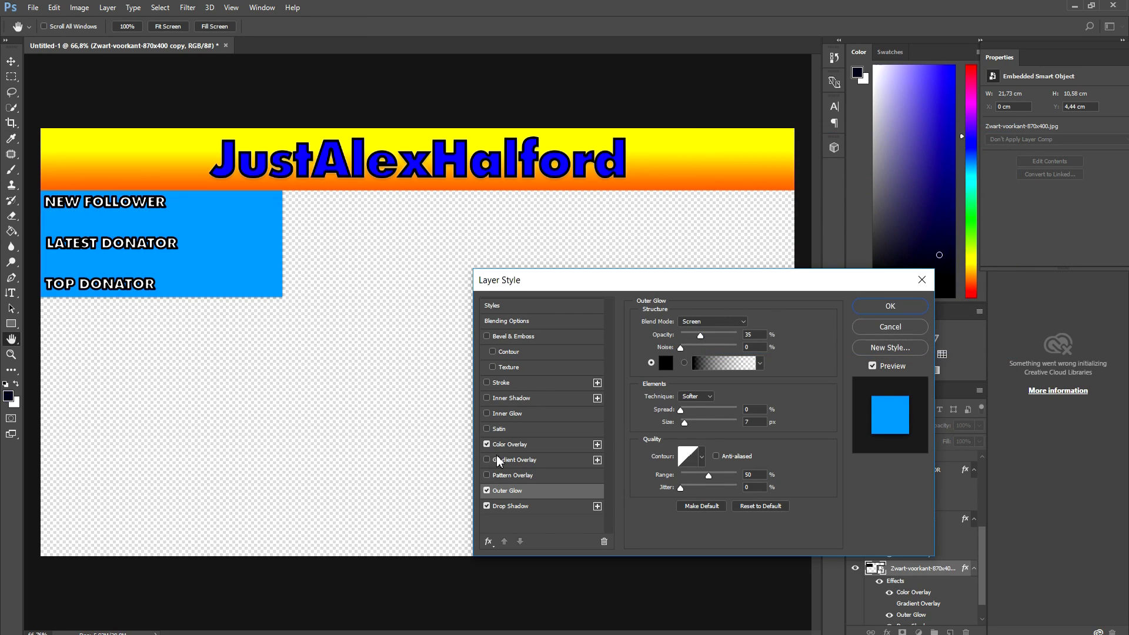
# Step: Set the blue box's drop shadow to Normal mode at 100% opacity and apply the styles
pyautogui.click(510, 505)
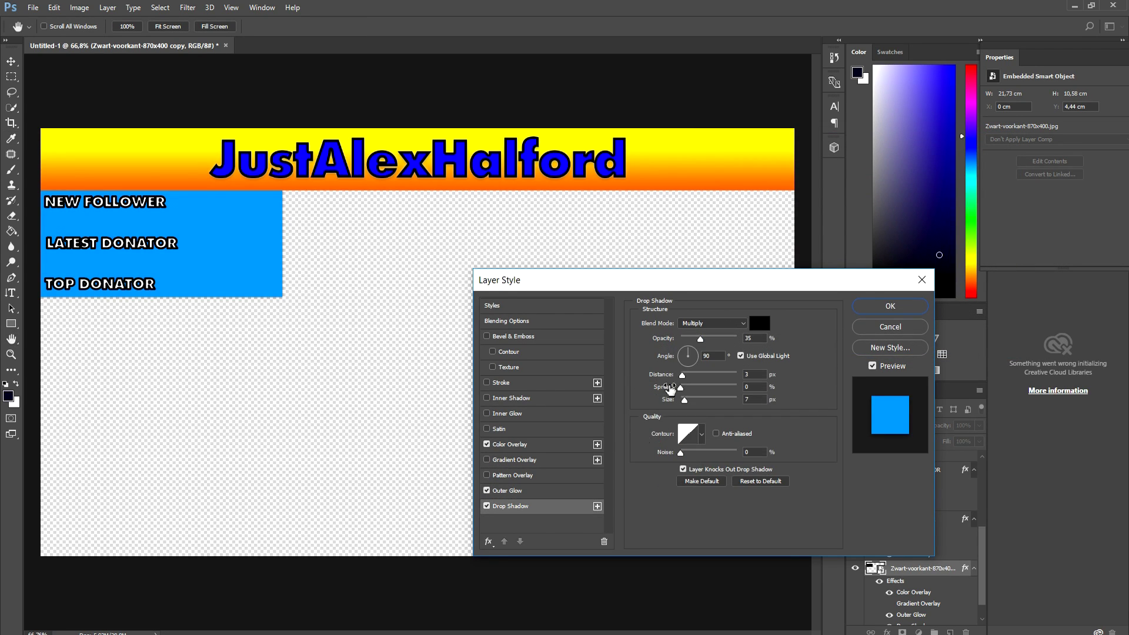
pyautogui.click(712, 322)
pyautogui.click(694, 327)
pyautogui.moveTo(700, 339); pyautogui.dragTo(753, 351)
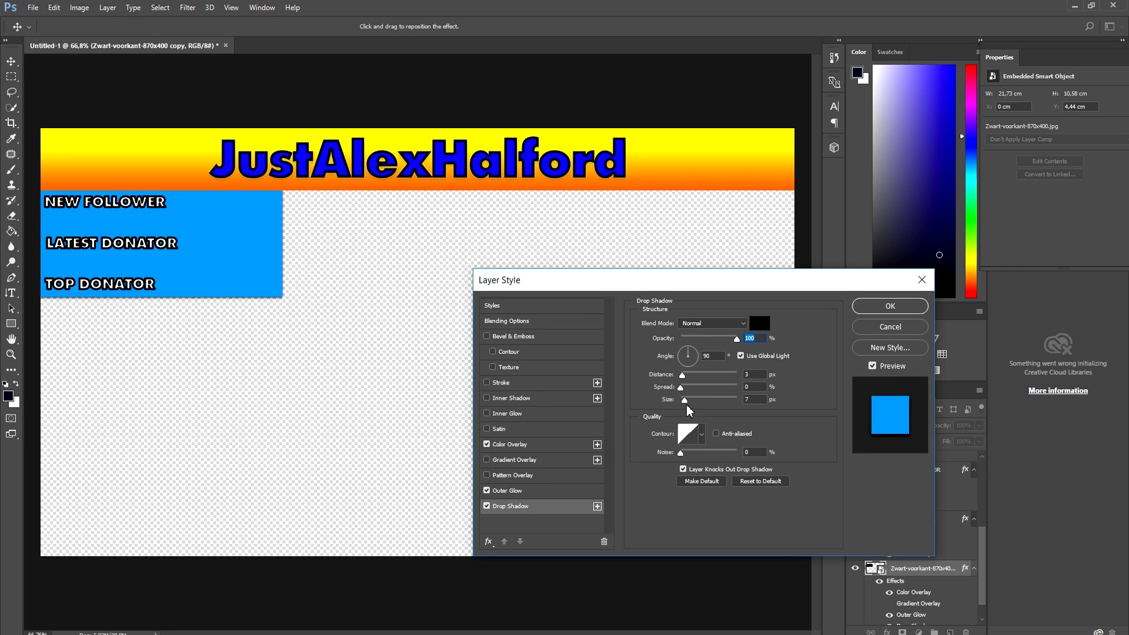
pyautogui.click(867, 307)
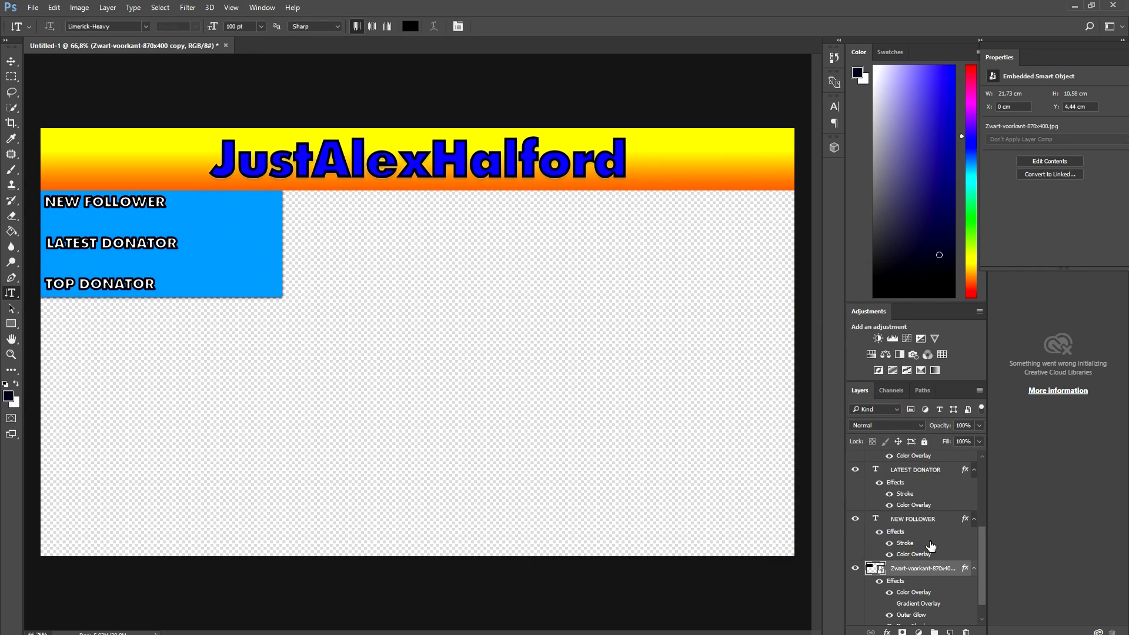
pyautogui.scroll(5, 915, 502)
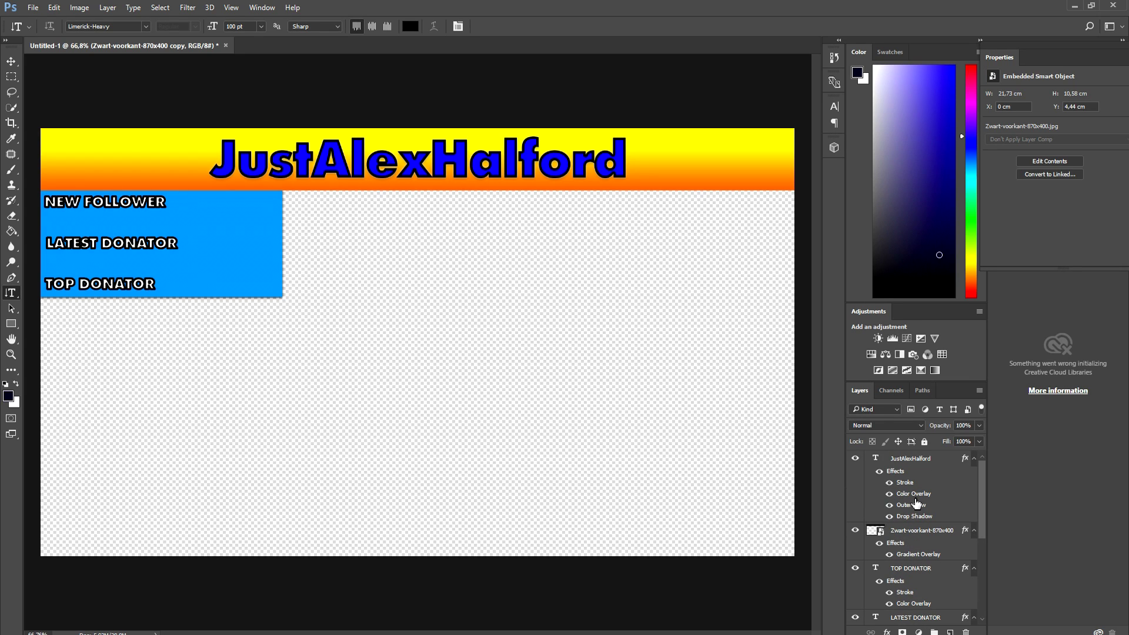
pyautogui.rightClick(911, 531)
# Step: Add a Normal-mode drop shadow at 100% opacity, size 21, to the gradient bar
pyautogui.click(650, 112)
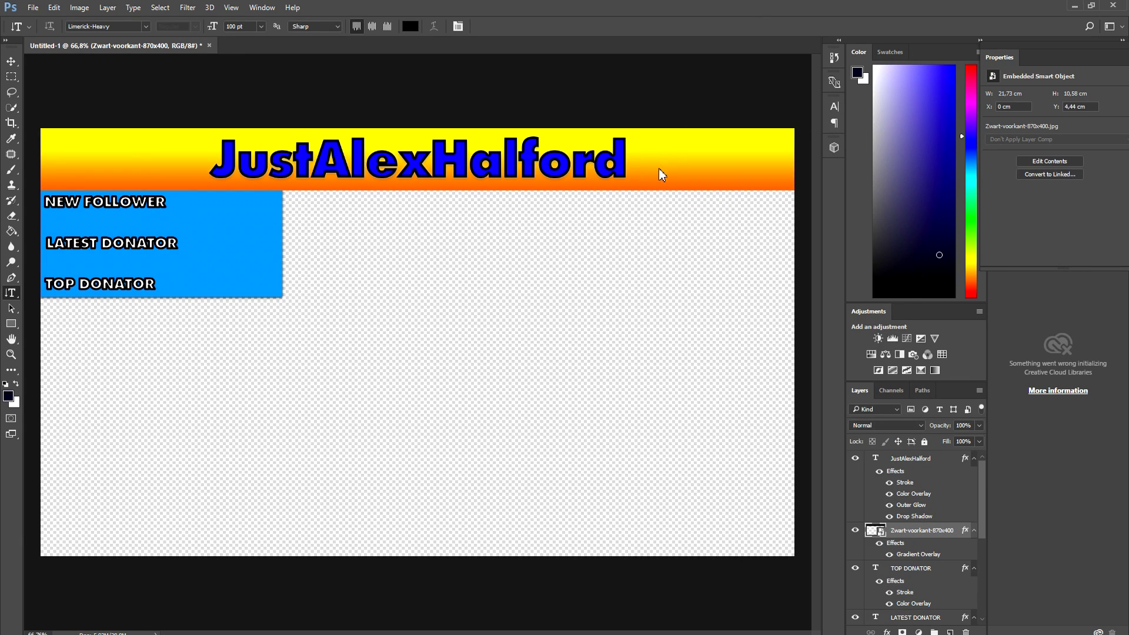
pyautogui.click(542, 504)
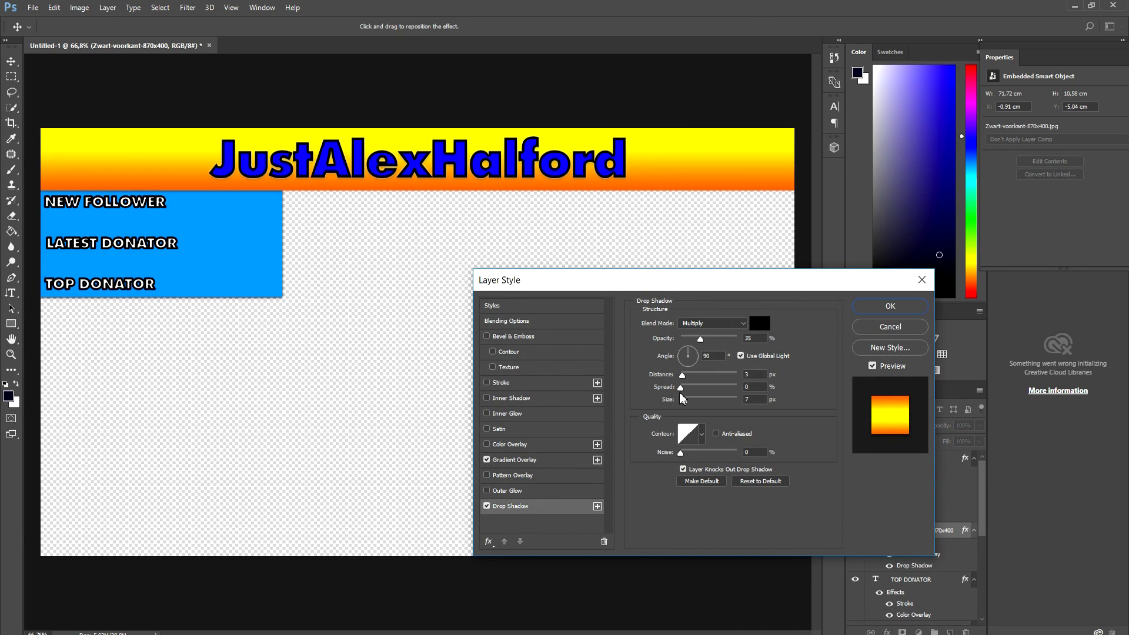
pyautogui.click(710, 326)
pyautogui.click(710, 334)
pyautogui.moveTo(700, 342); pyautogui.dragTo(736, 345)
pyautogui.moveTo(684, 400); pyautogui.dragTo(689, 401)
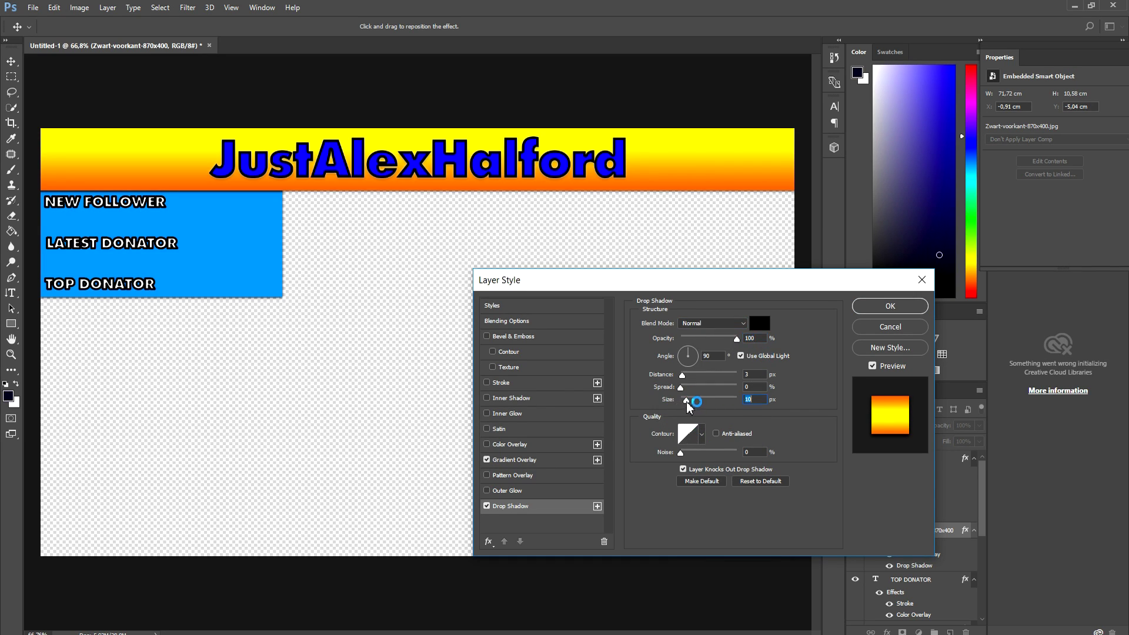
# Step: Add a black Normal-mode outer glow at 100%, size 46, to the gradient bar and apply
pyautogui.click(527, 491)
pyautogui.click(665, 369)
pyautogui.click(487, 521)
pyautogui.press('Return')
pyautogui.click(712, 321)
pyautogui.click(711, 325)
pyautogui.moveTo(700, 335); pyautogui.dragTo(736, 335)
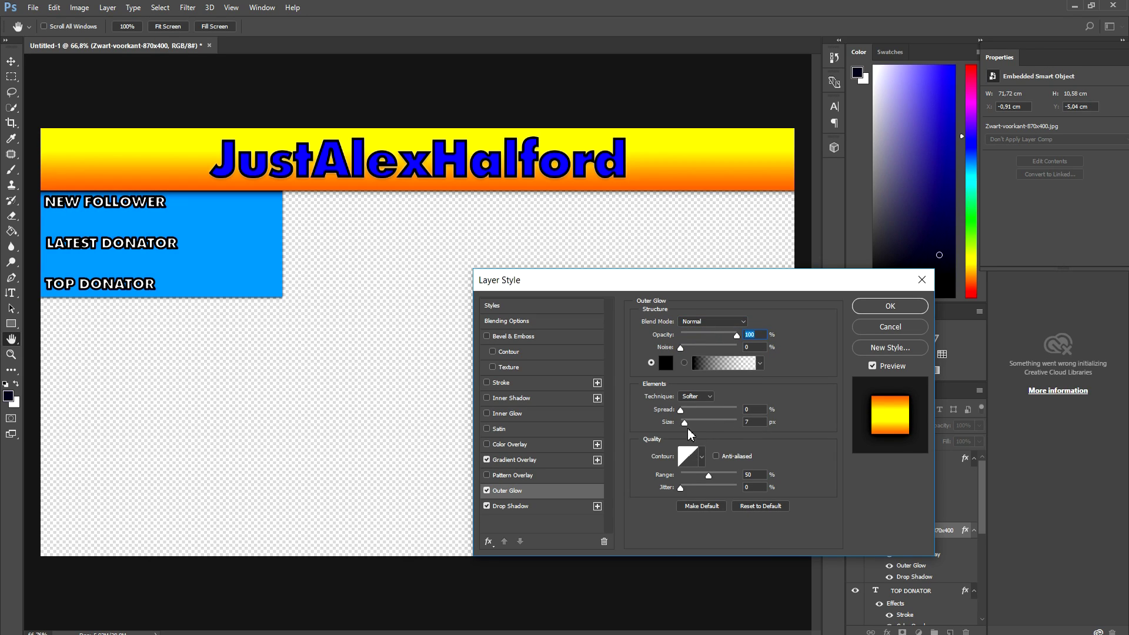
pyautogui.moveTo(692, 425); pyautogui.dragTo(687, 436)
pyautogui.click(891, 306)
pyautogui.press('t')
pyautogui.hotkey('ctrl', '0')
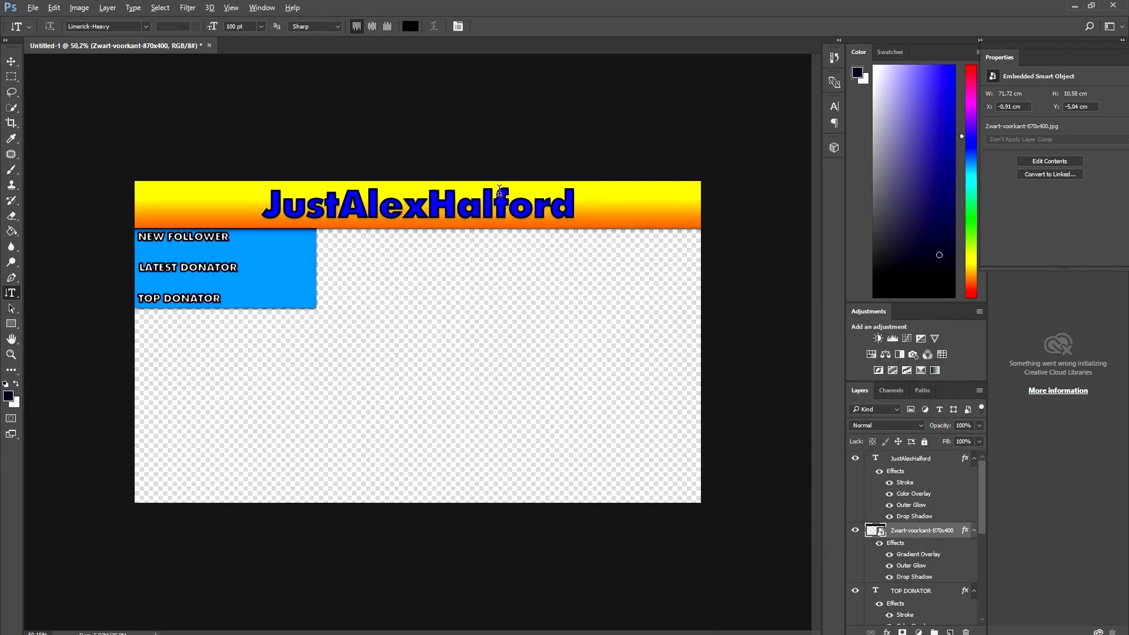
pyautogui.hotkey('ctrl', '+')
pyautogui.hotkey('ctrl', '-')
pyautogui.hotkey('ctrl', '0')
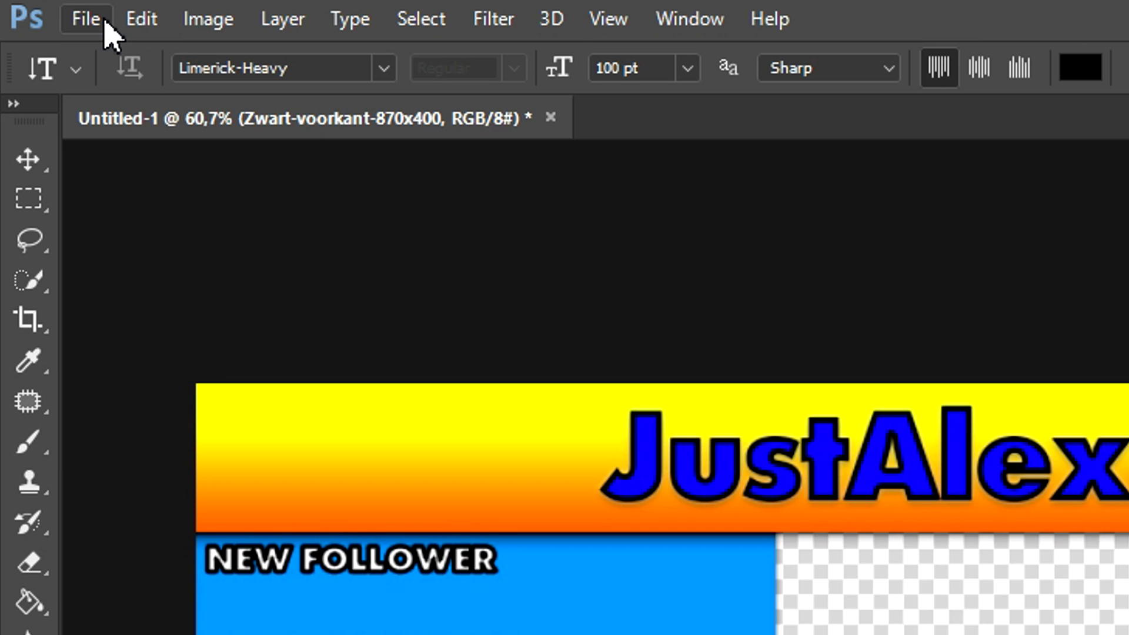
# Step: Save the design as a PNG named 'Overlay', accepting the default PNG options
pyautogui.click(37, 8)
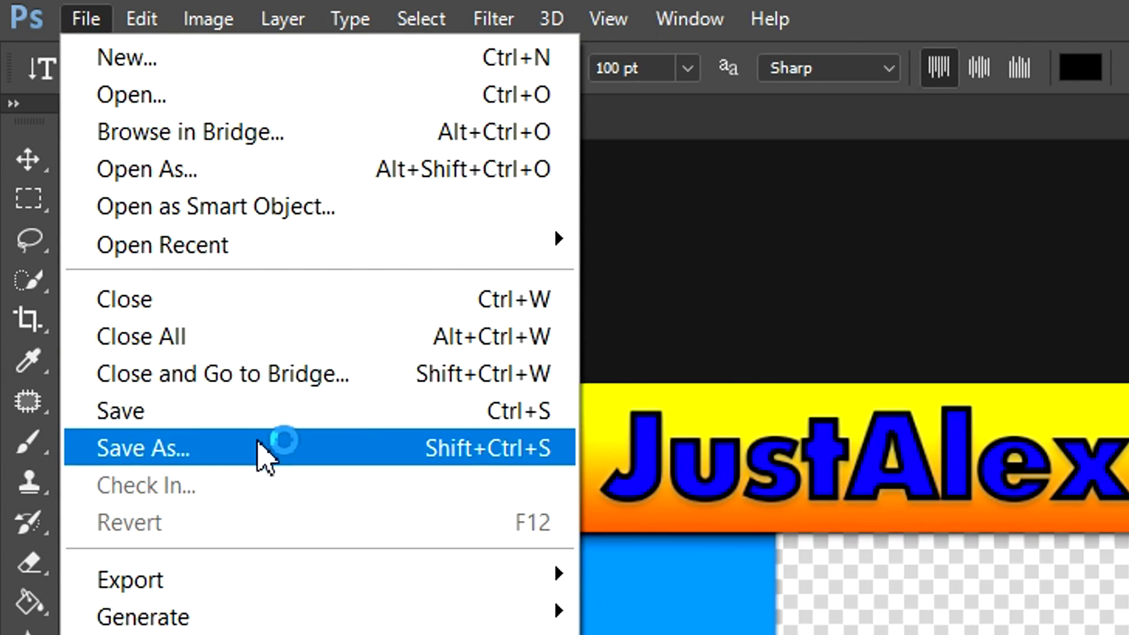
pyautogui.click(265, 459)
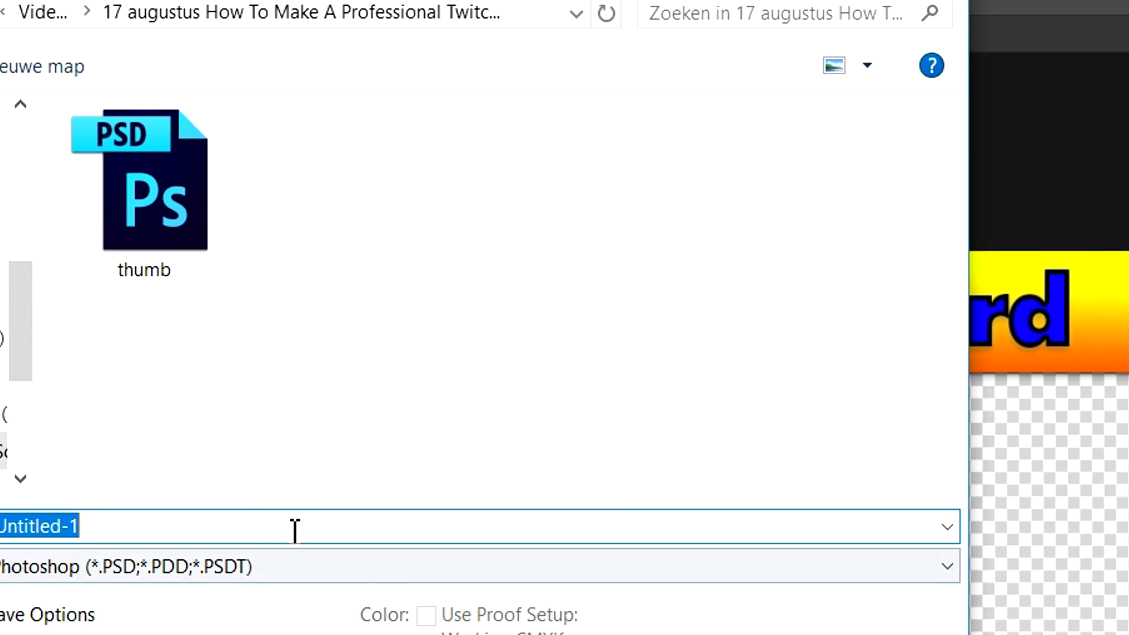
pyautogui.click(151, 573)
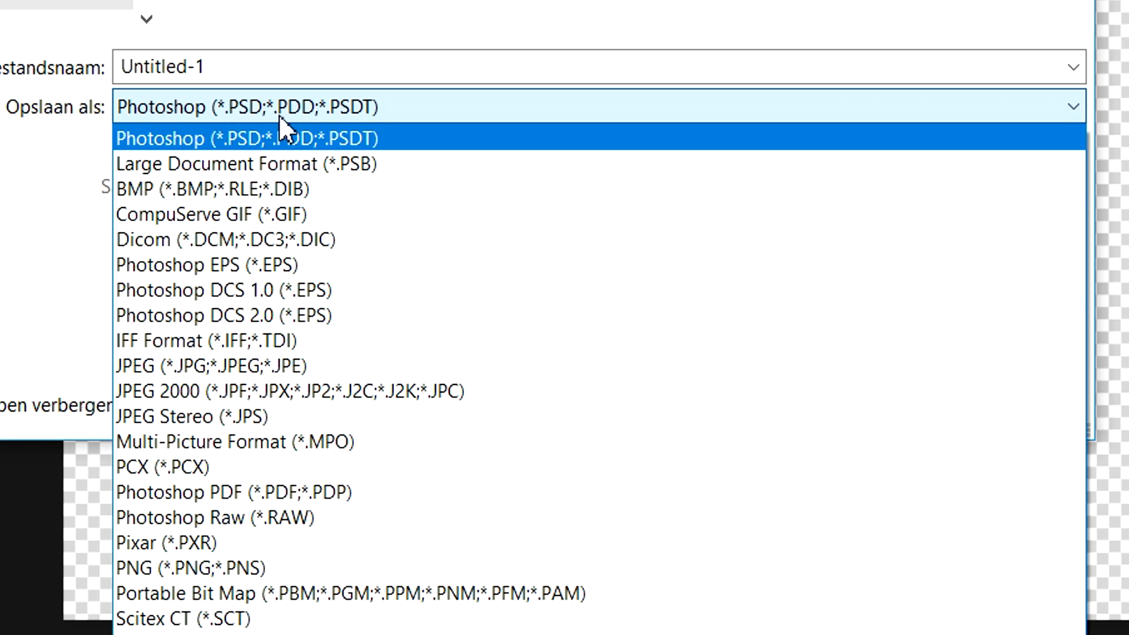
pyautogui.click(290, 568)
pyautogui.doubleClick(375, 63)
pyautogui.write('Overlay')
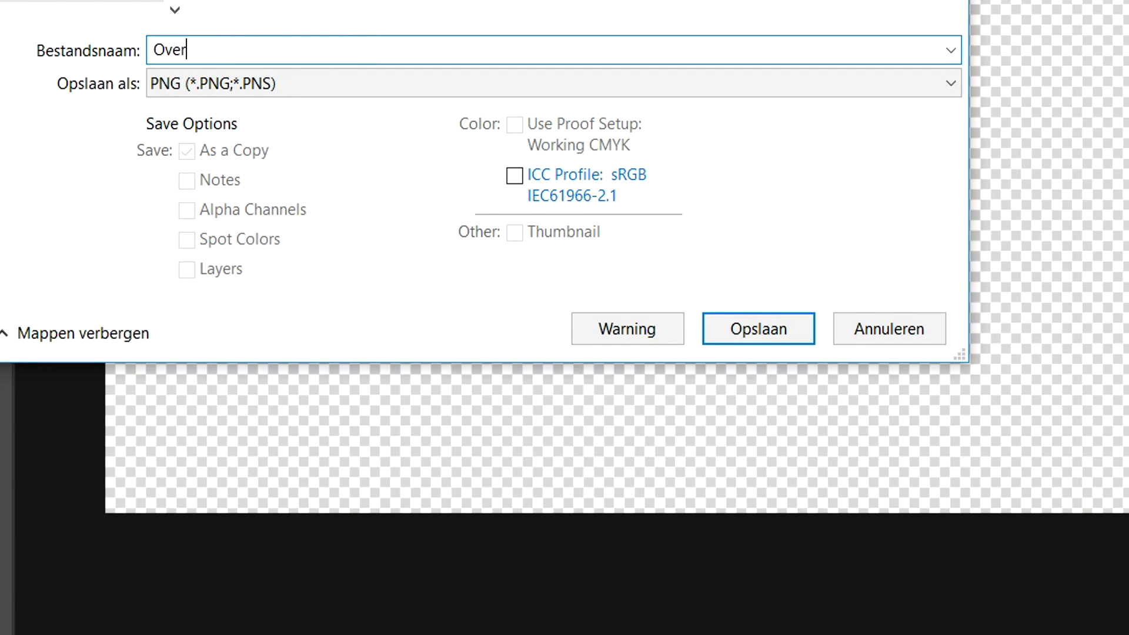
pyautogui.click(759, 338)
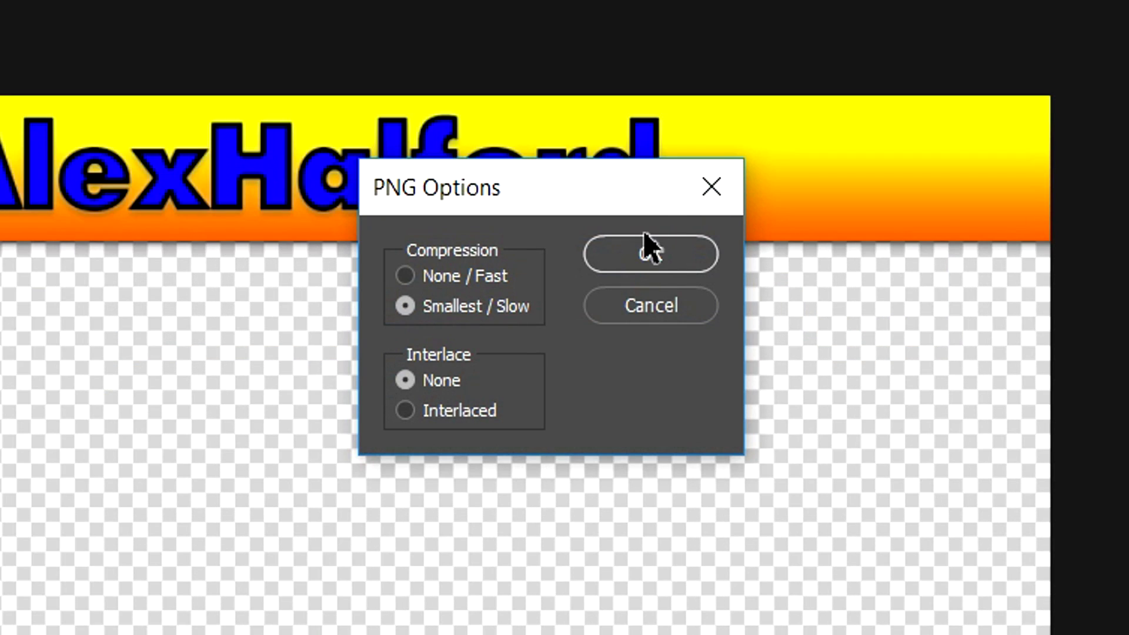
pyautogui.click(650, 252)
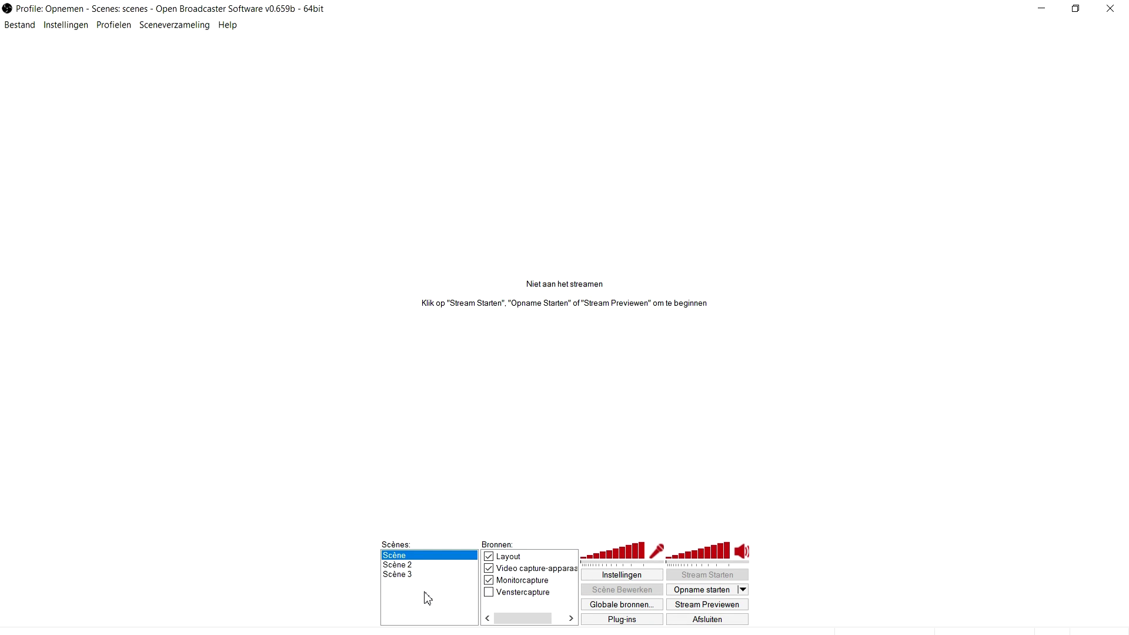
# Step: Add a new scene named 'Streaming' in OBS
pyautogui.rightClick(428, 598)
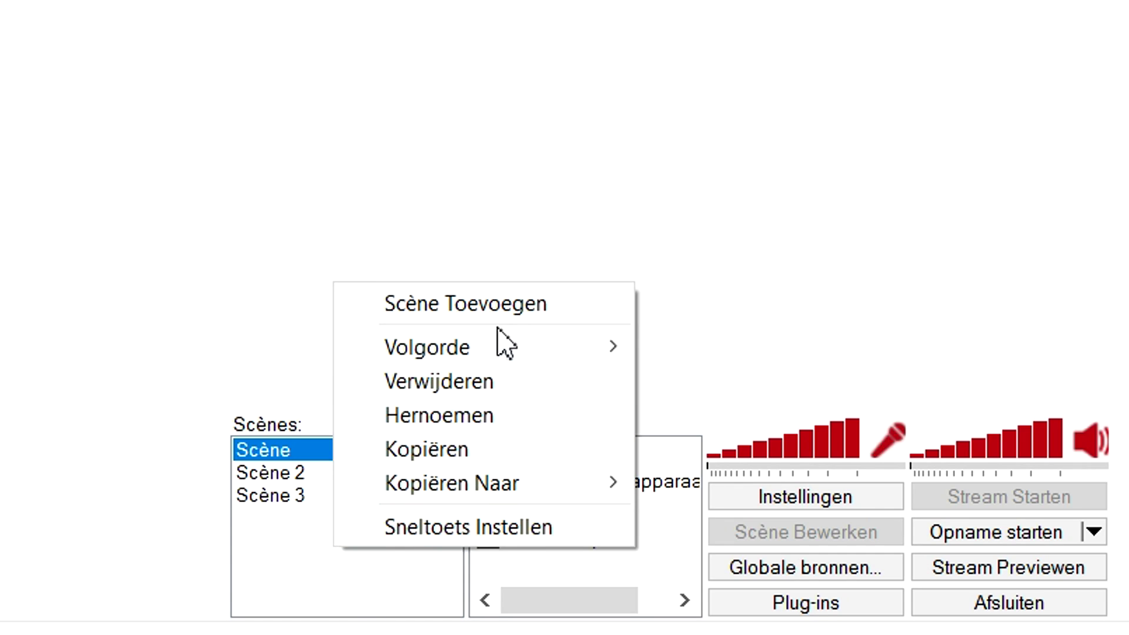
pyautogui.click(517, 303)
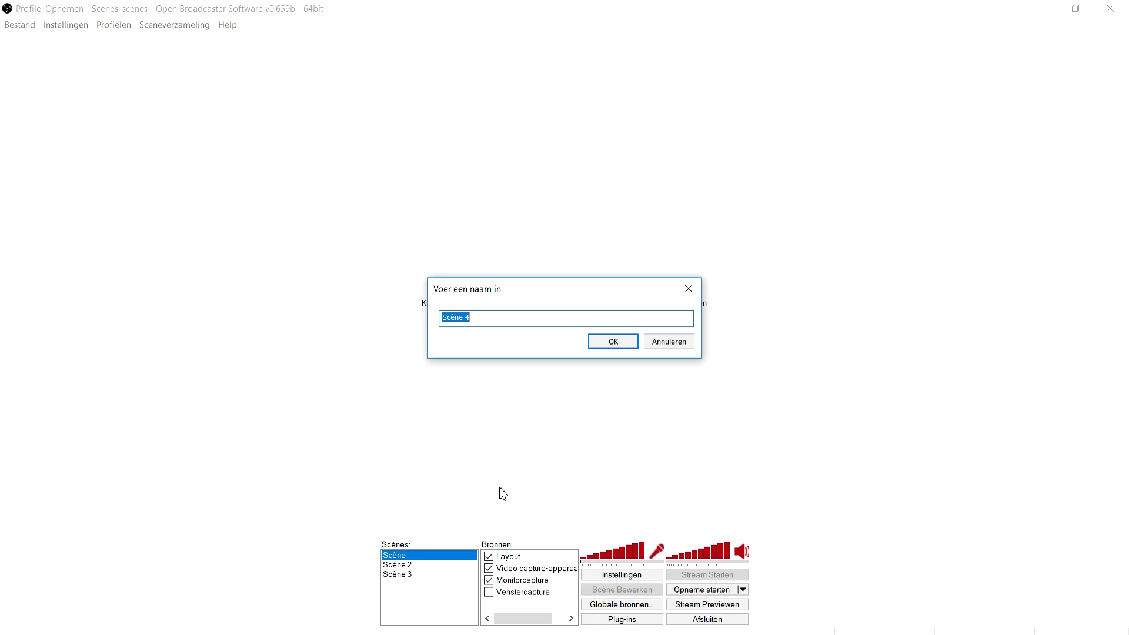
pyautogui.write('Streaming')
pyautogui.click(620, 346)
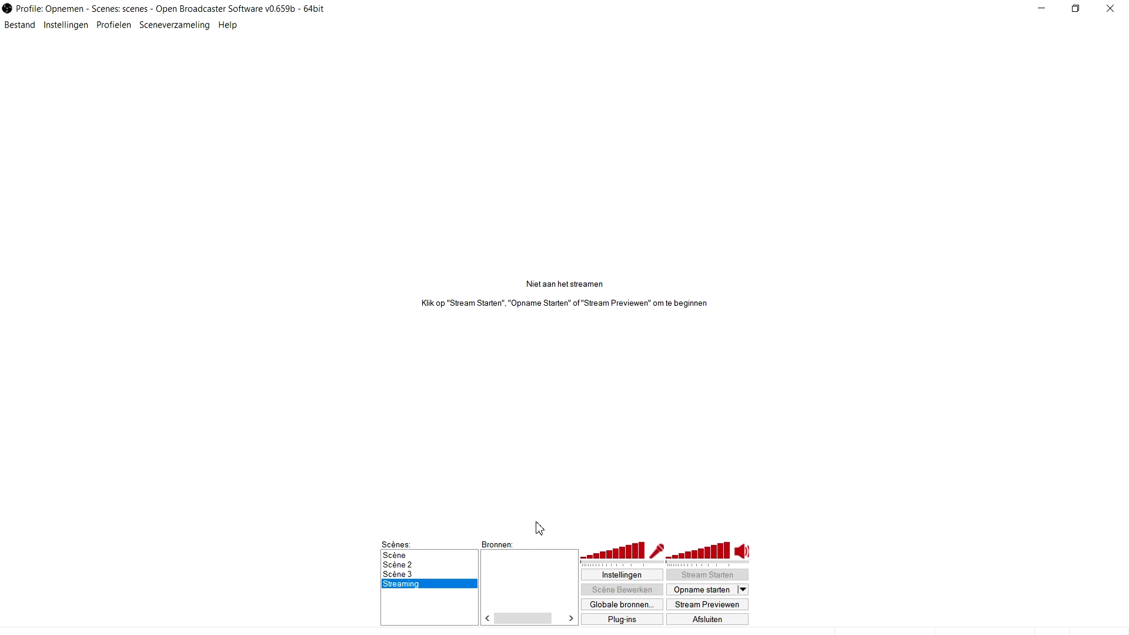
# Step: Add an image source 'Overlay' using the saved PNG and preview the stream
pyautogui.rightClick(516, 573)
pyautogui.moveTo(570, 580)
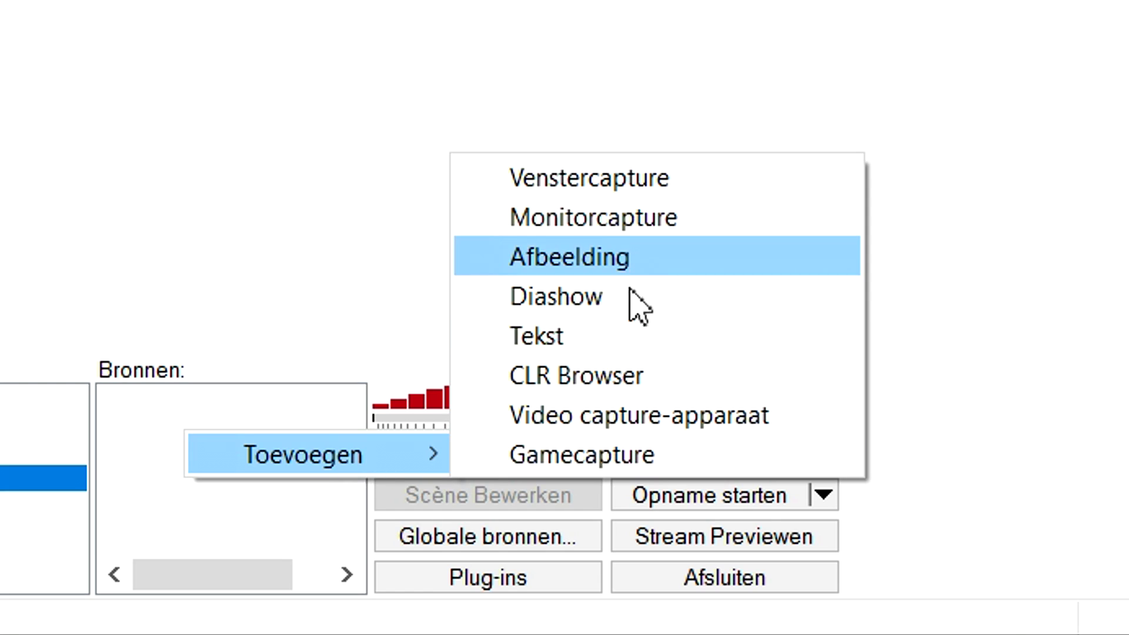
pyautogui.click(673, 503)
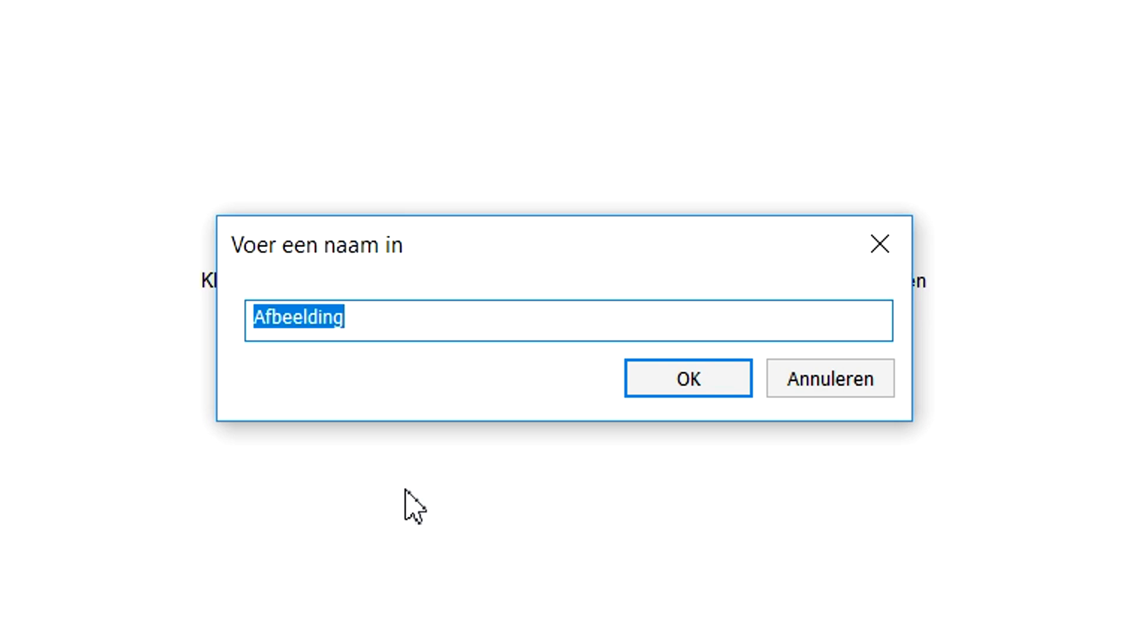
pyautogui.write('Overlay')
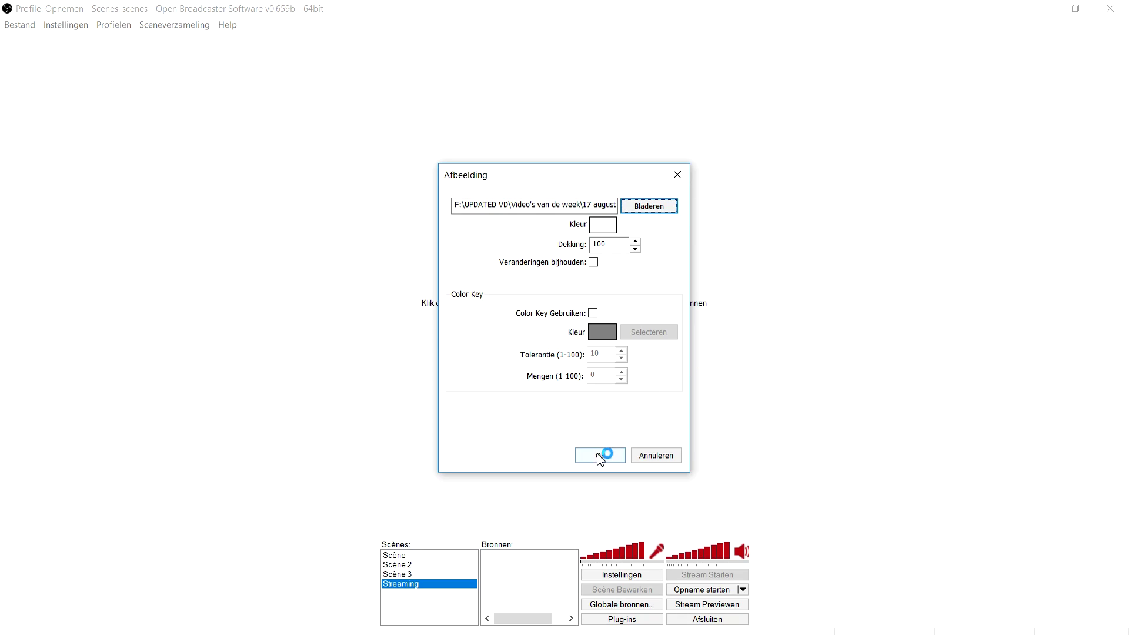
pyautogui.click(599, 455)
pyautogui.click(725, 606)
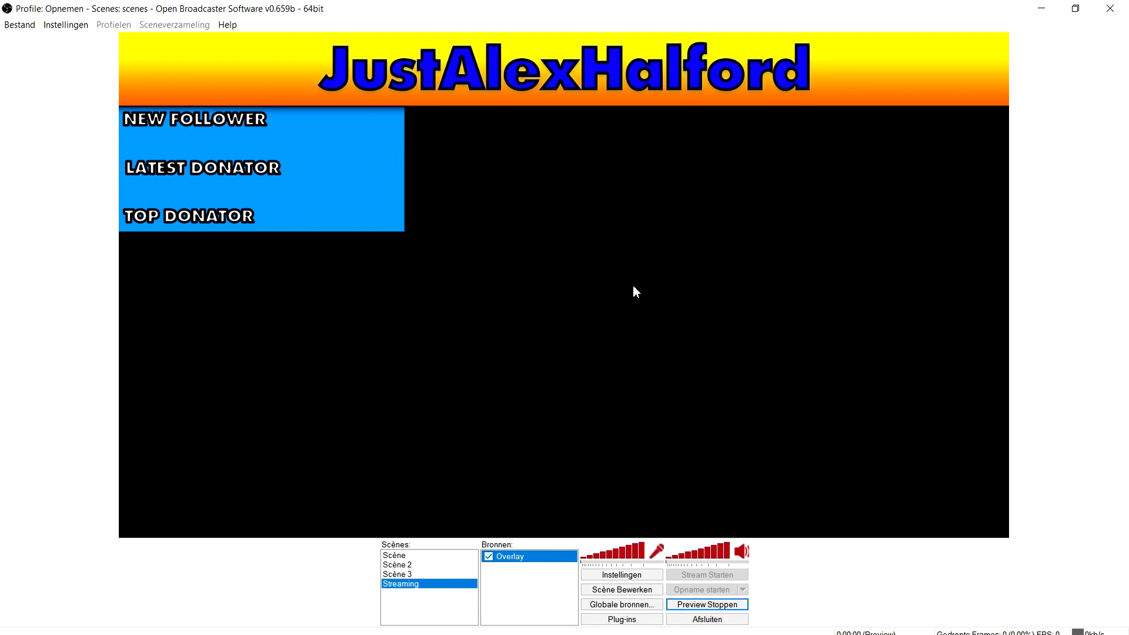